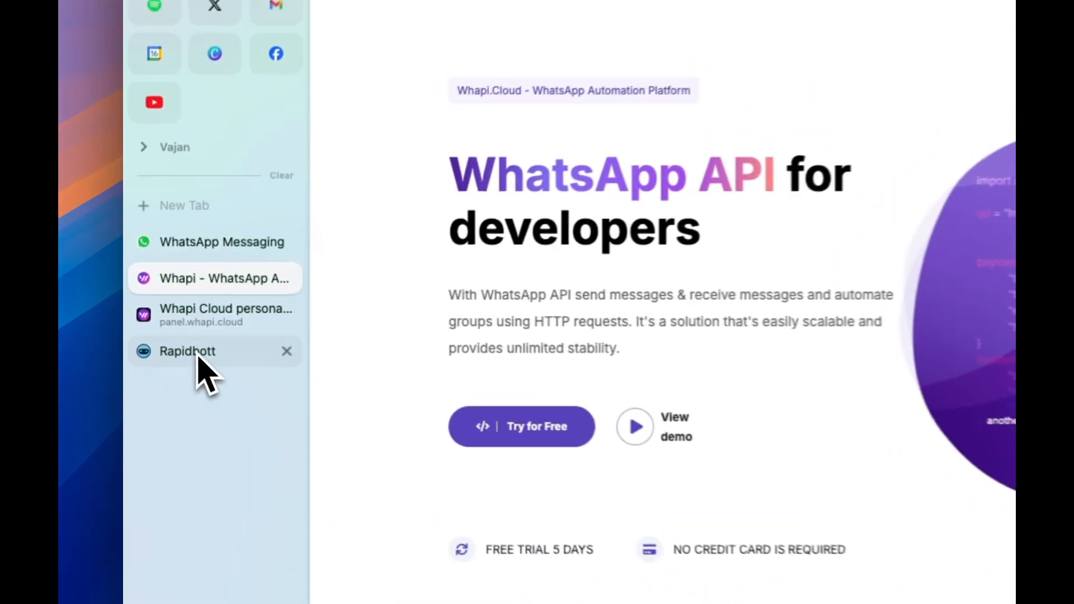
left_click(164, 330)
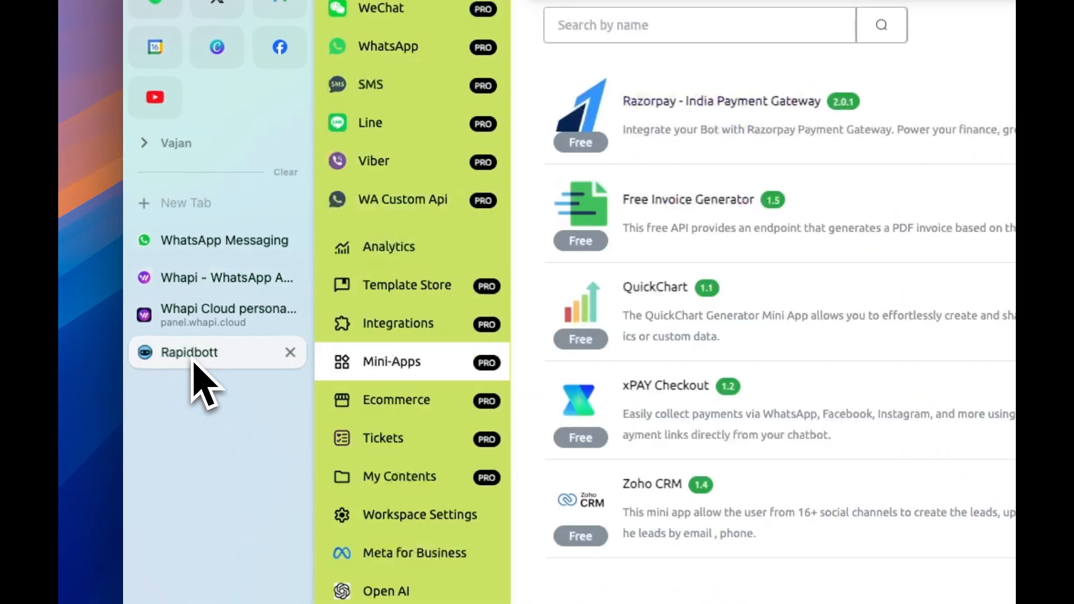
scroll(395, 360, "up", 5)
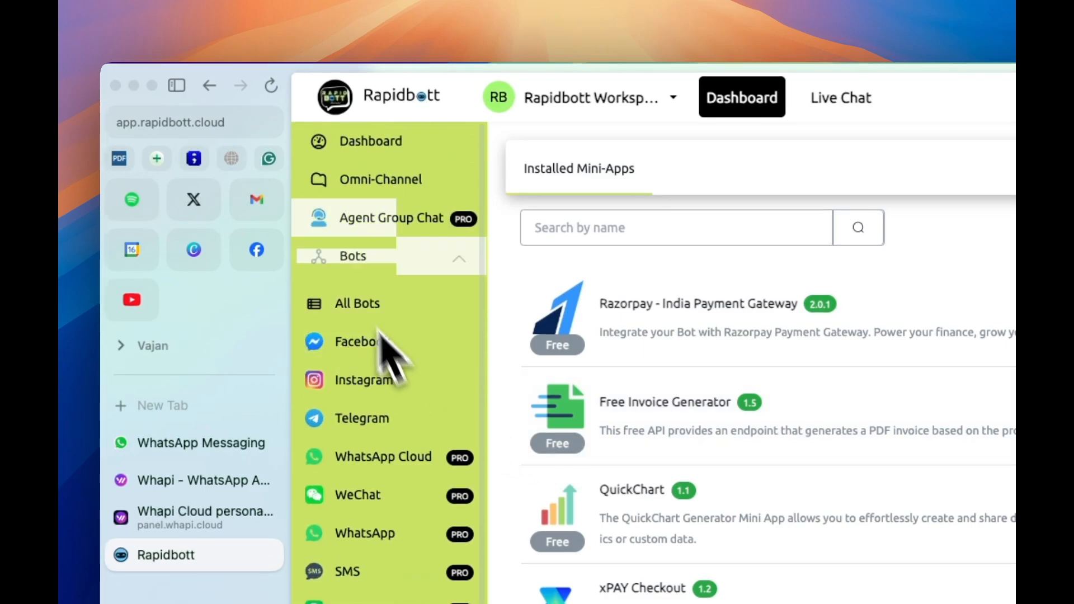
left_click(339, 143)
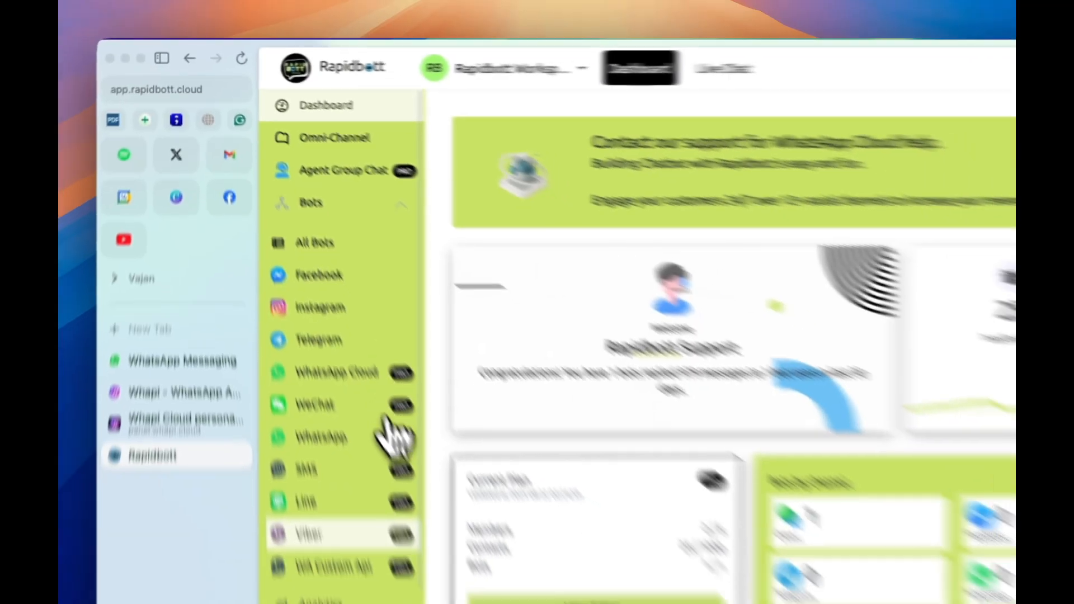
scroll(403, 504, "down", 3)
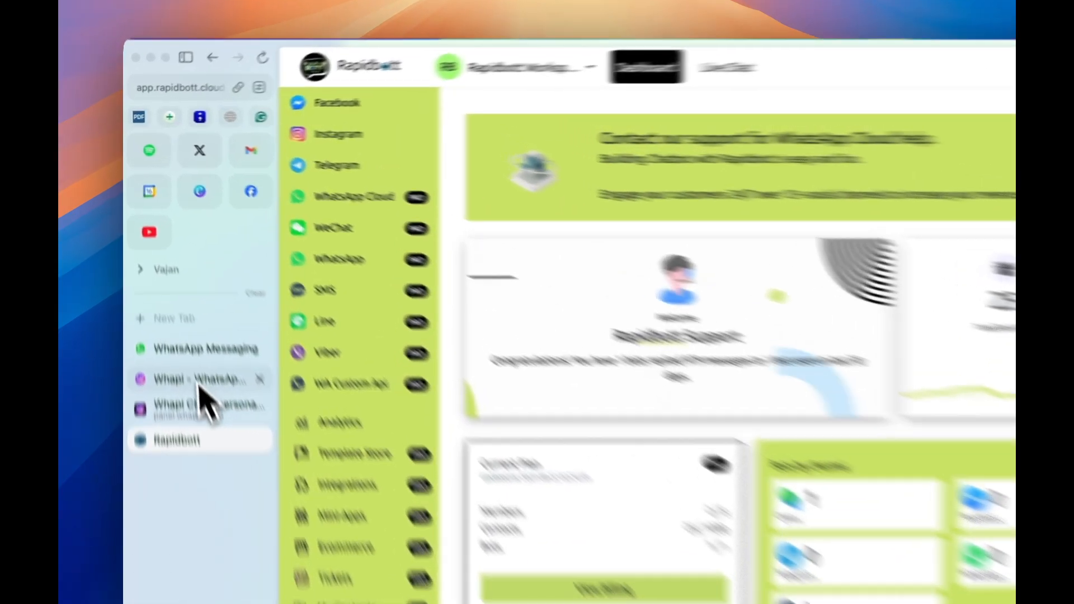
- View the Whapi Cloud personal channel panel with its message limits, API URL and token
left_click(174, 292)
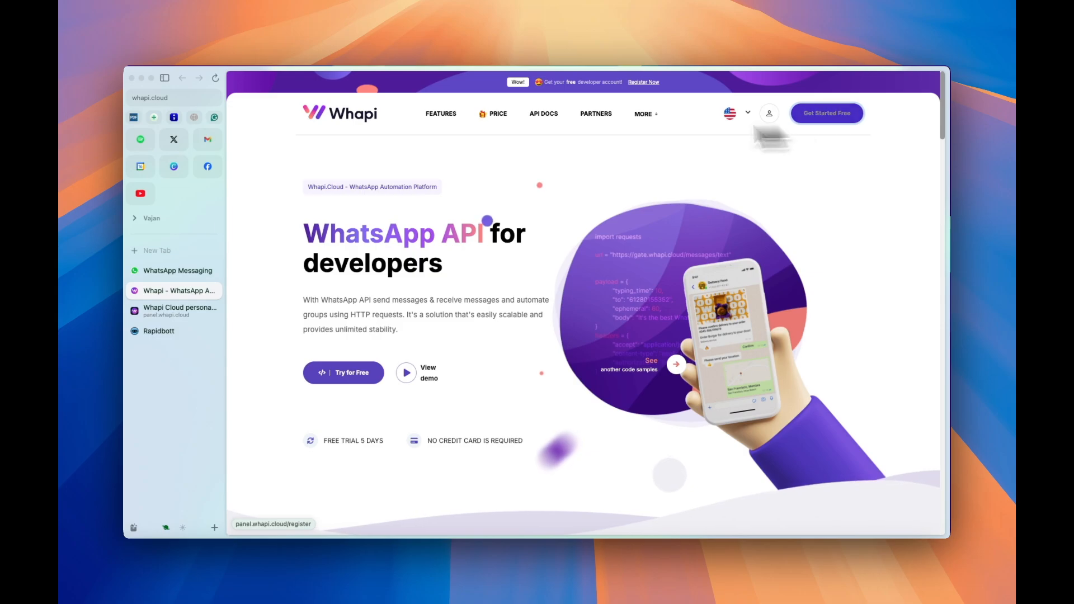
left_click(179, 311)
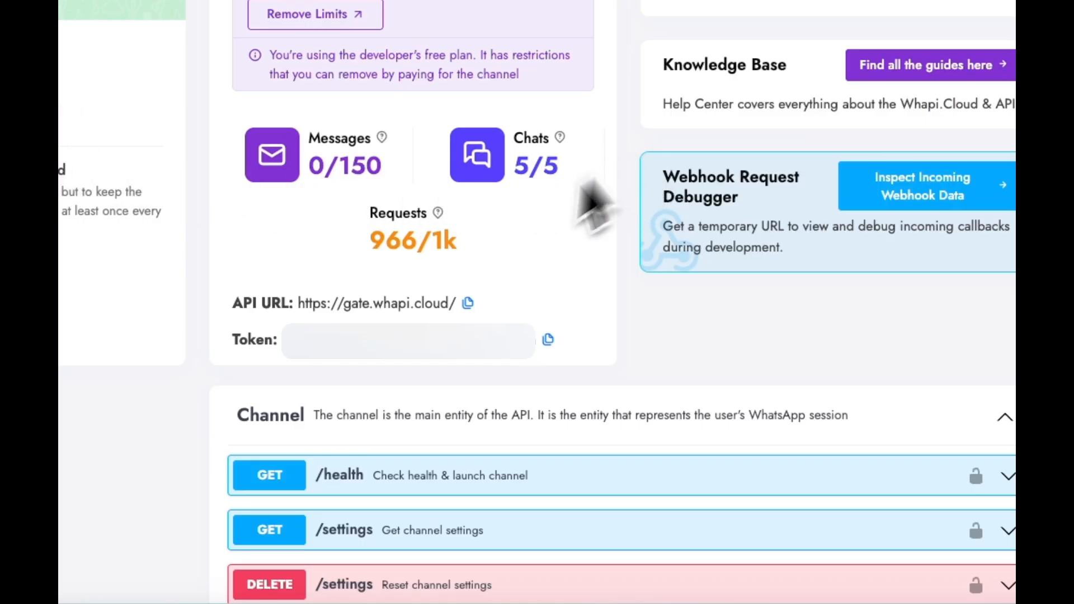
scroll(498, 332, "down", 2)
scroll(512, 355, "up", 2)
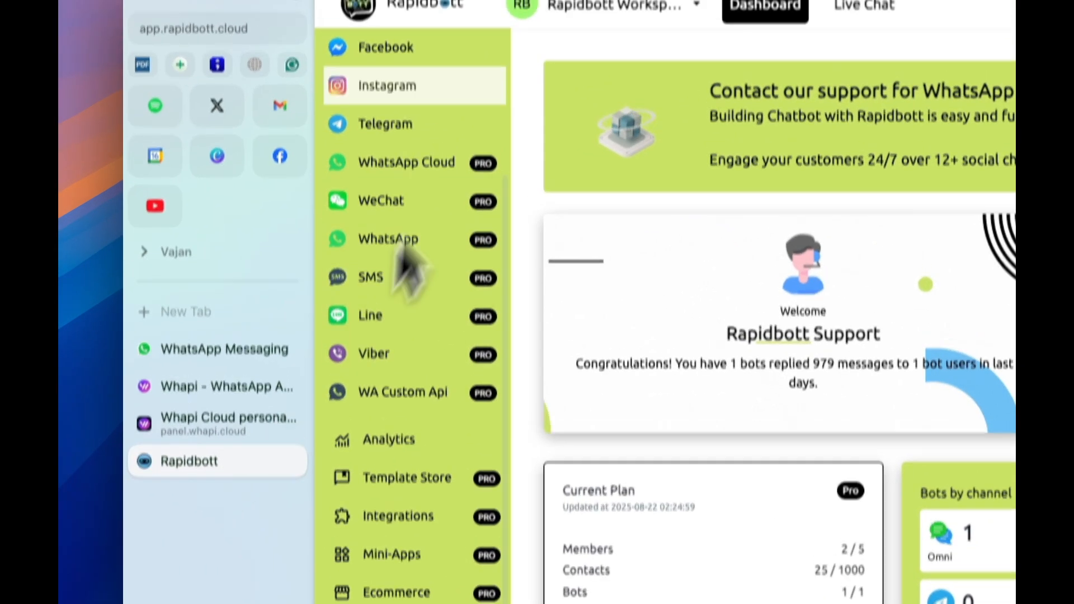
- Search Mini-Apps for 'whapi' and install the Whapi Cloud mini-app
scroll(467, 364, "down", 3)
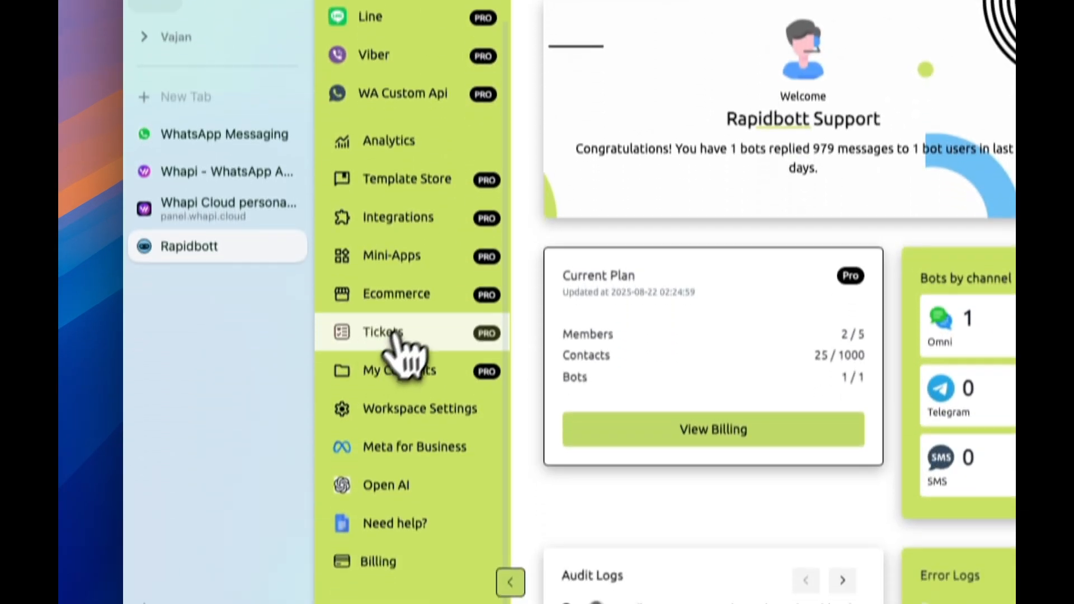
left_click(394, 241)
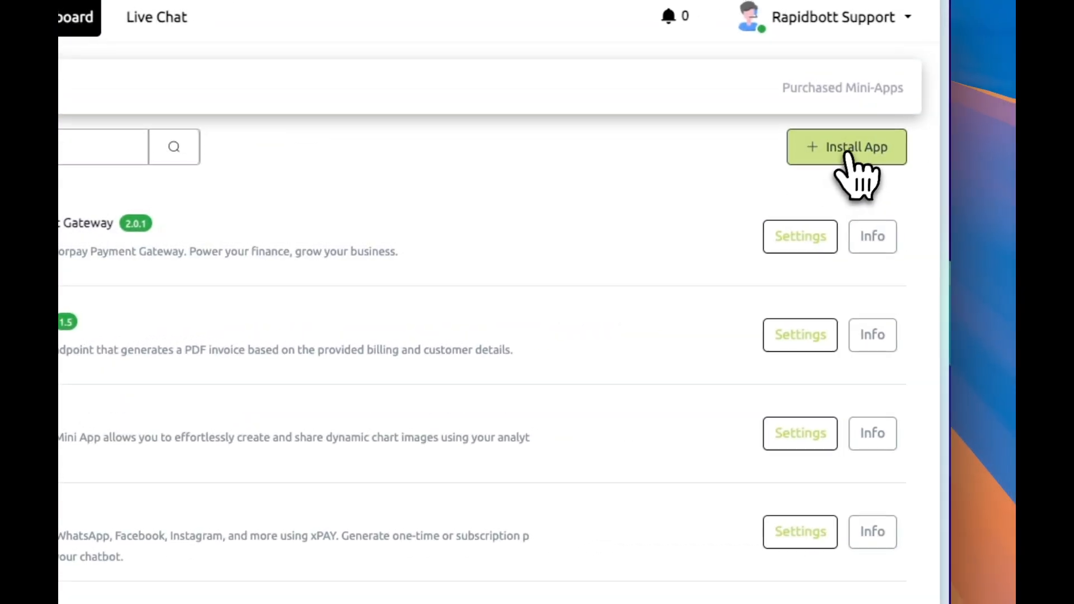
left_click(846, 154)
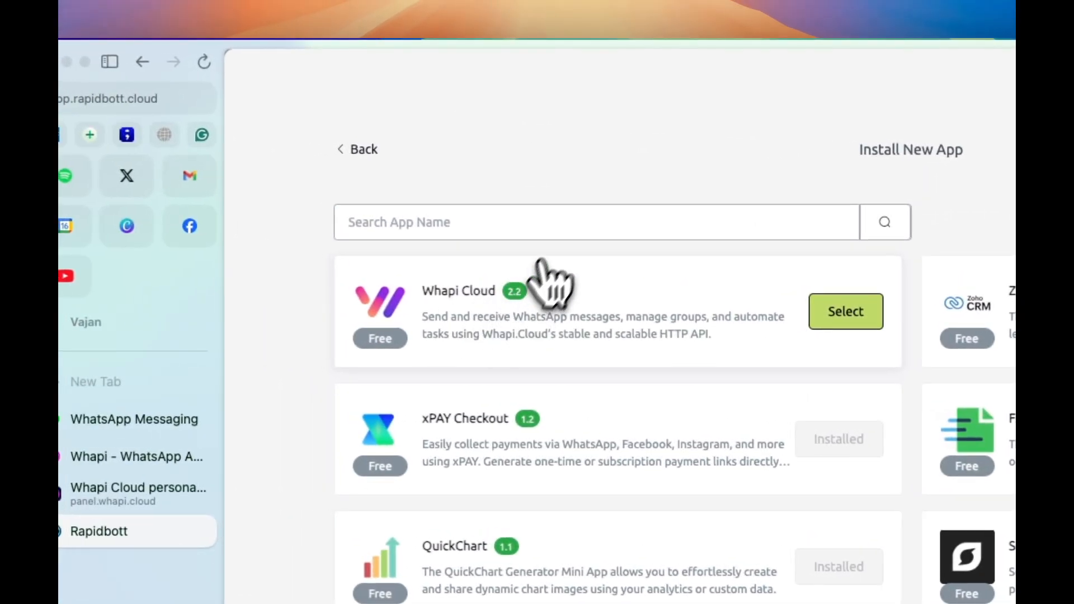
left_click(66, 190)
type("whapi")
key("Return")
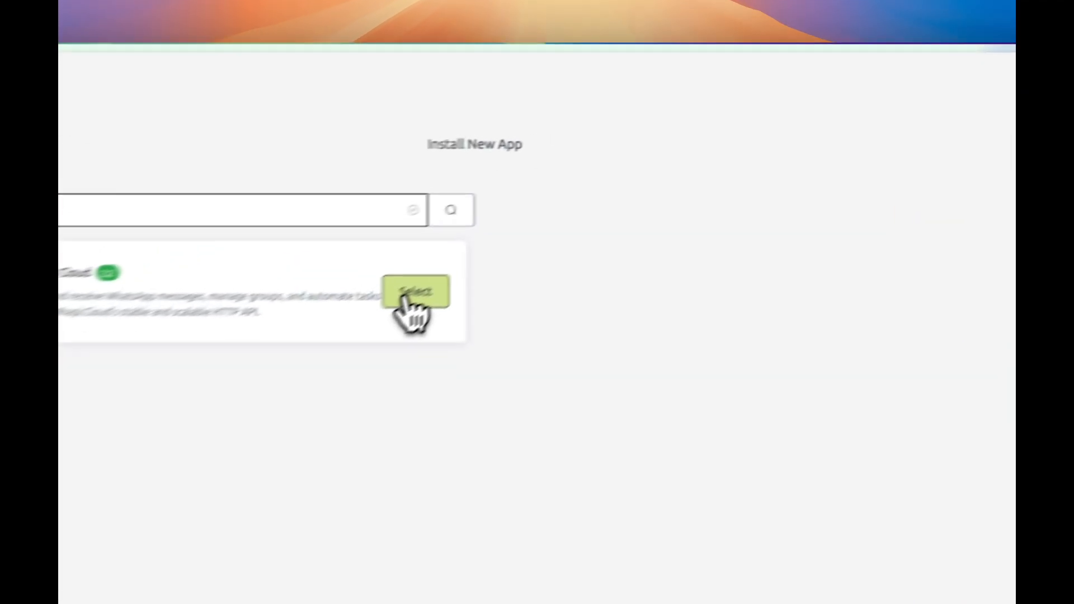
left_click(567, 214)
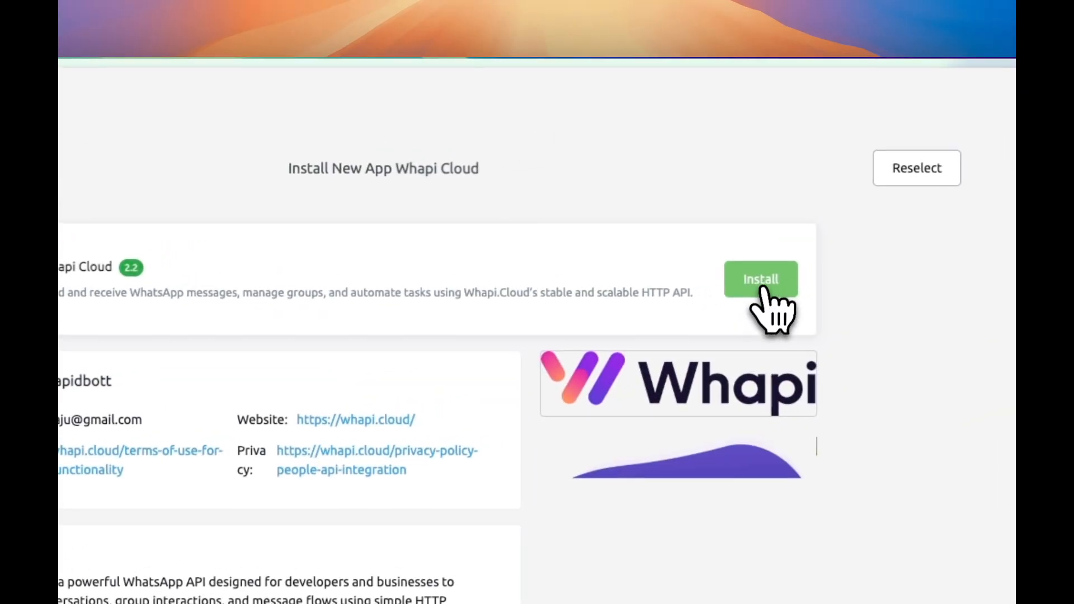
left_click(760, 284)
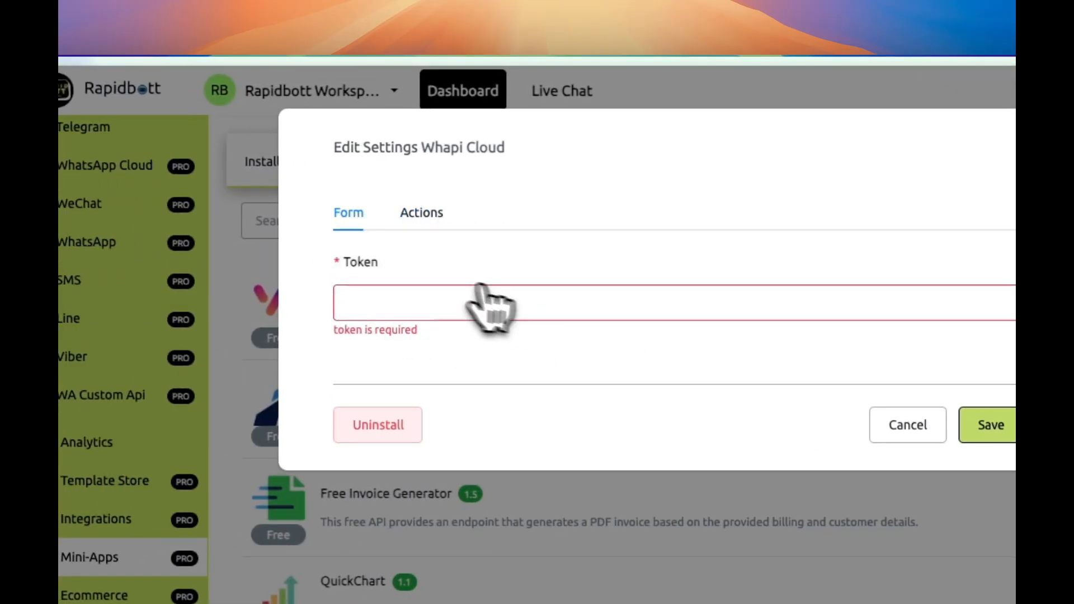
- Paste the channel's API token into the Token field and save the mini-app
left_click(432, 296)
key("ctrl+v")
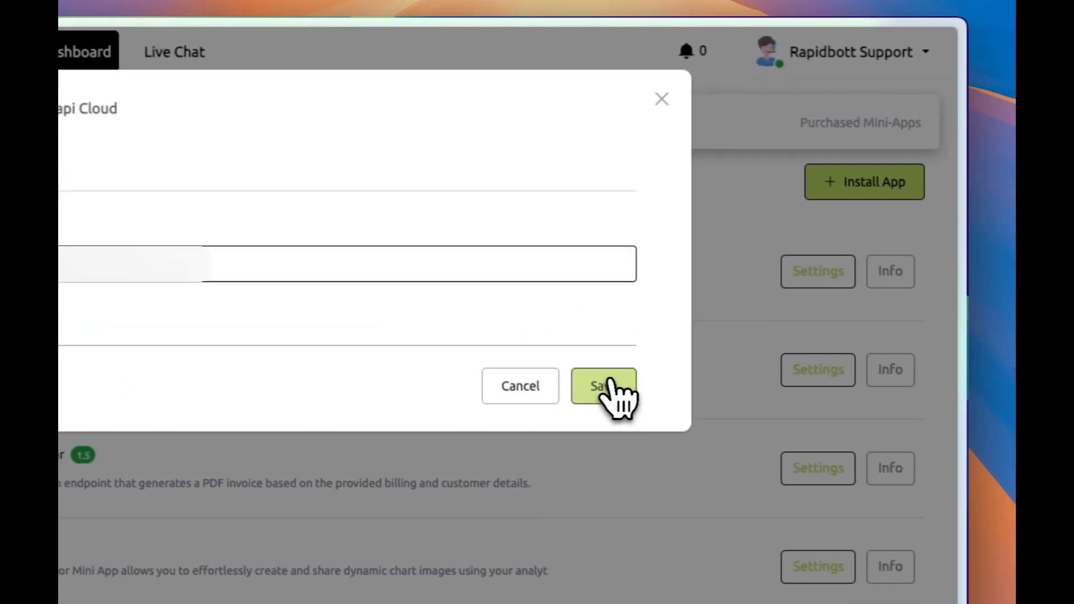
left_click(993, 428)
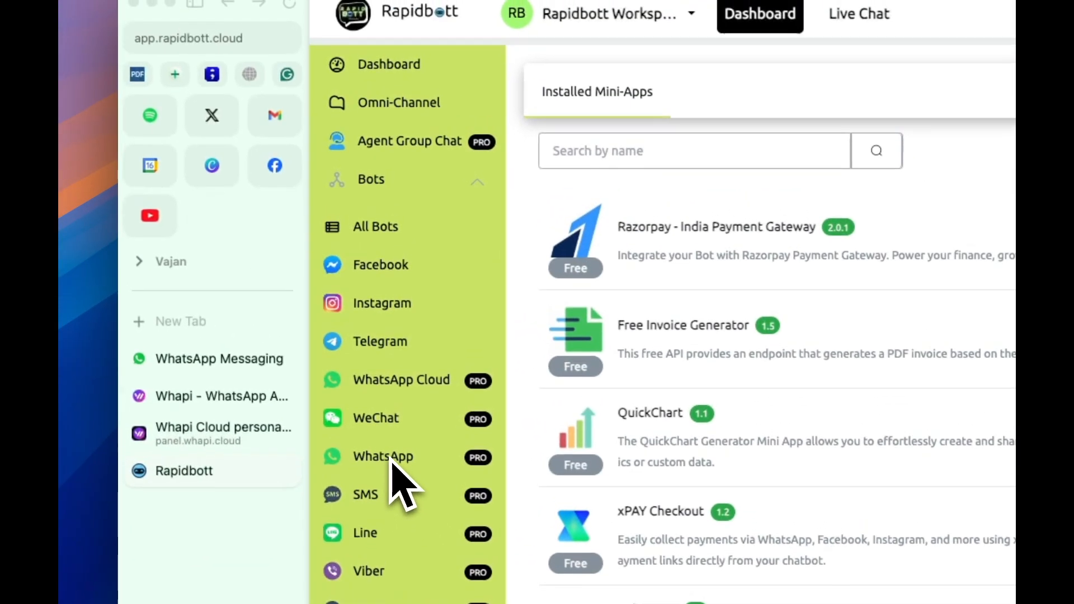
- Open the Omni Channel bot, landing on the RapidPay bot's Flows page
scroll(391, 458, "down", 1)
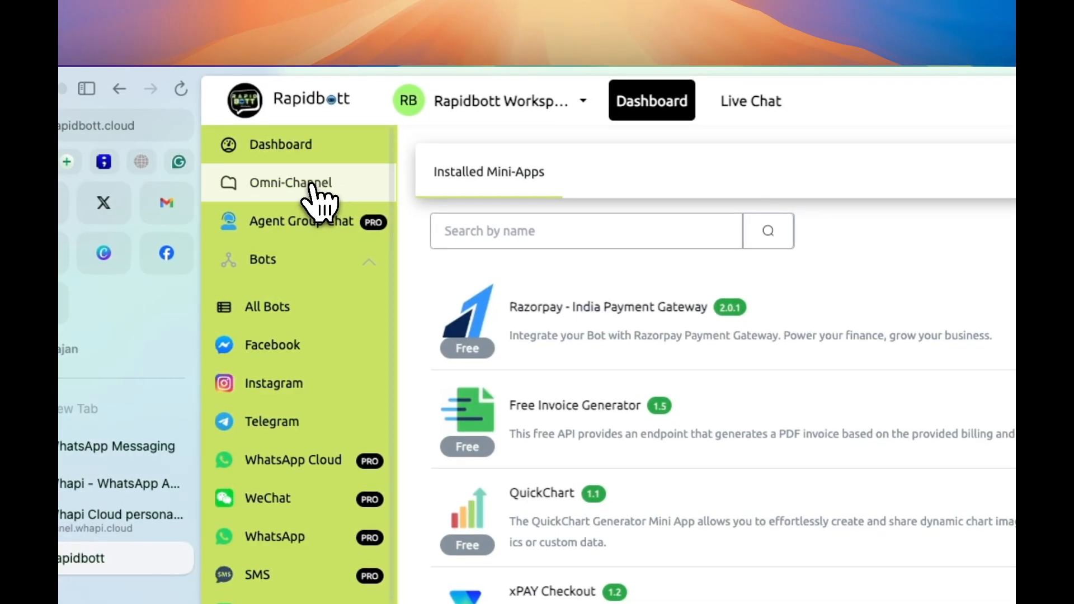
left_click(420, 98)
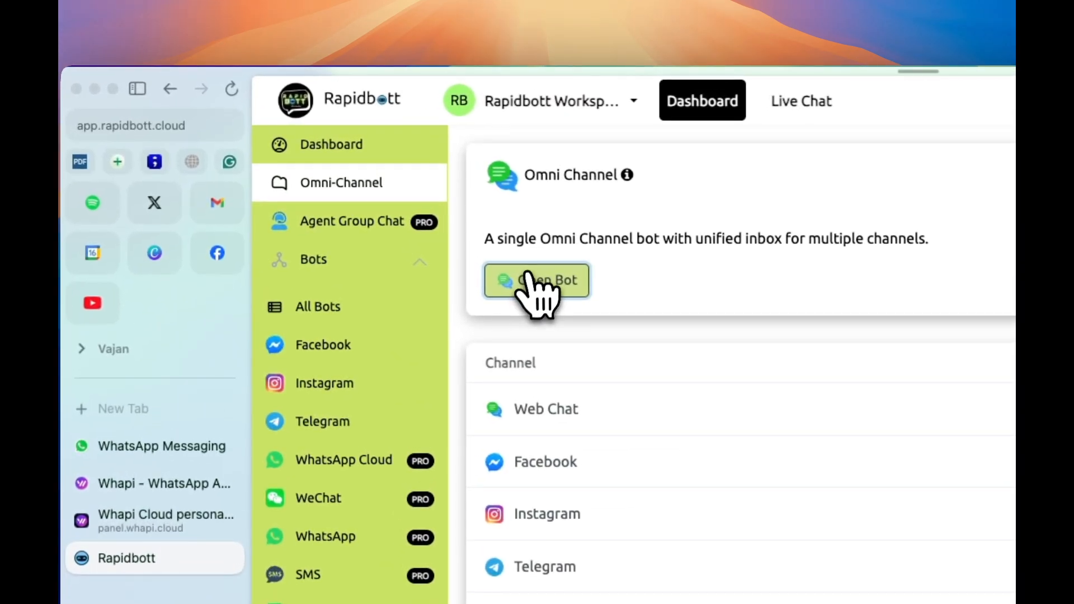
left_click(383, 184)
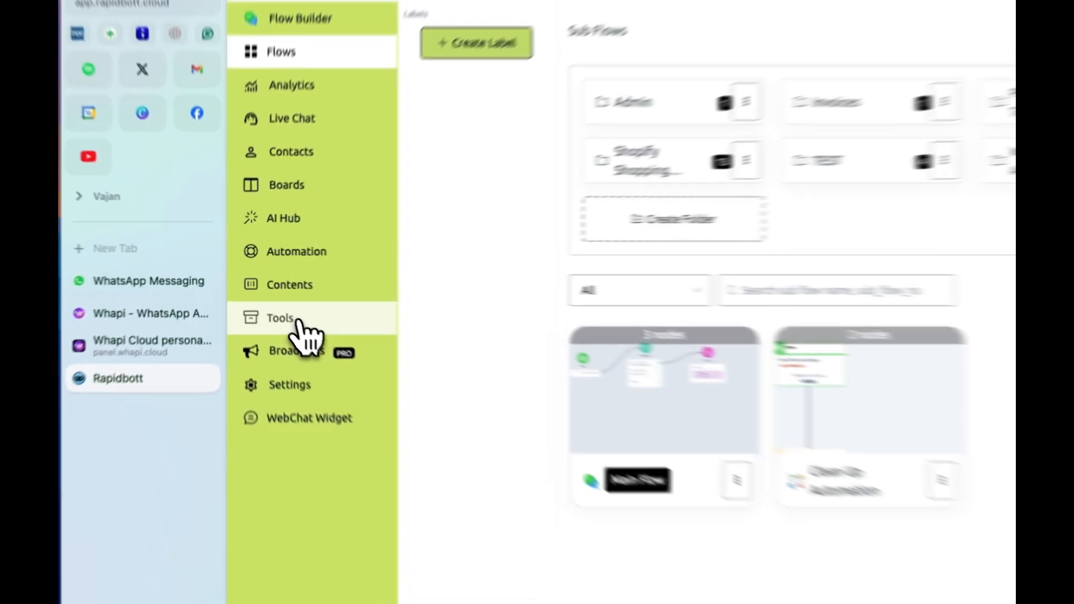
- Go to Tools > Inbound Webhooks and copy the Whapi Cloud webhook's URL
left_click(274, 294)
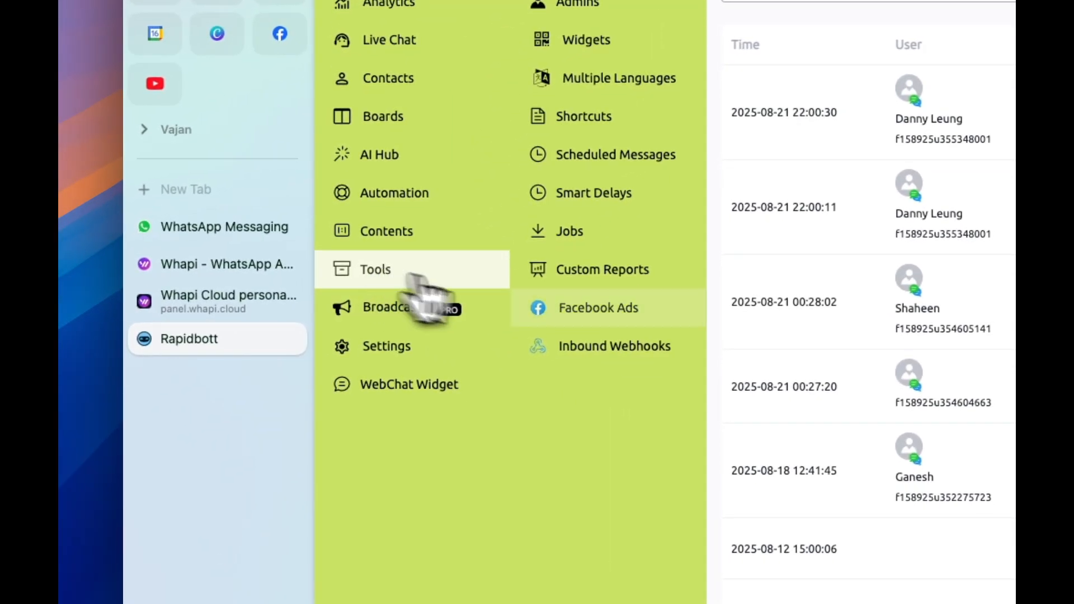
left_click(591, 348)
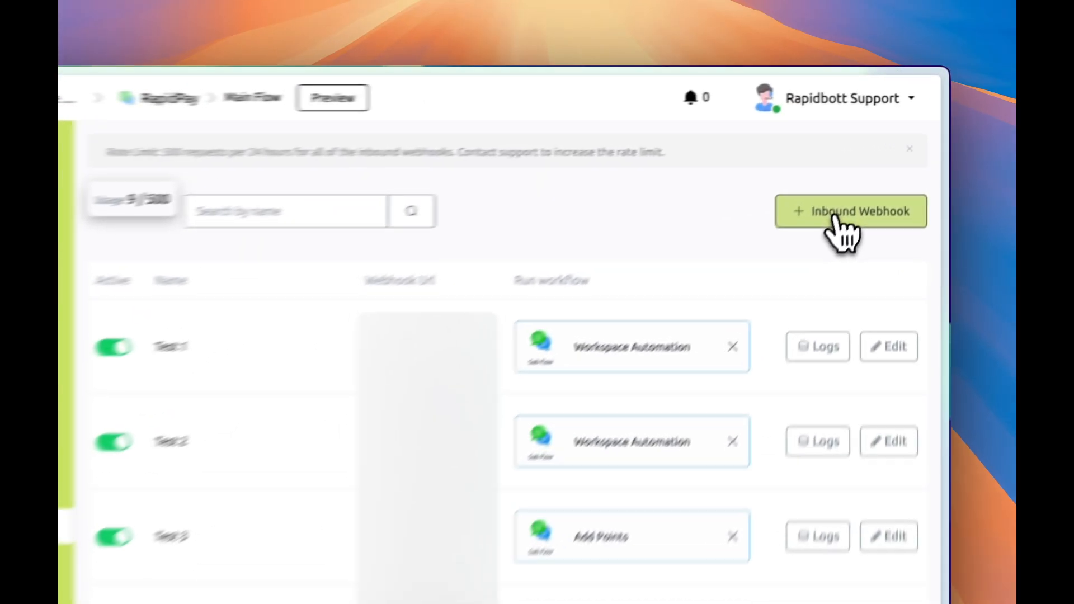
left_click(884, 159)
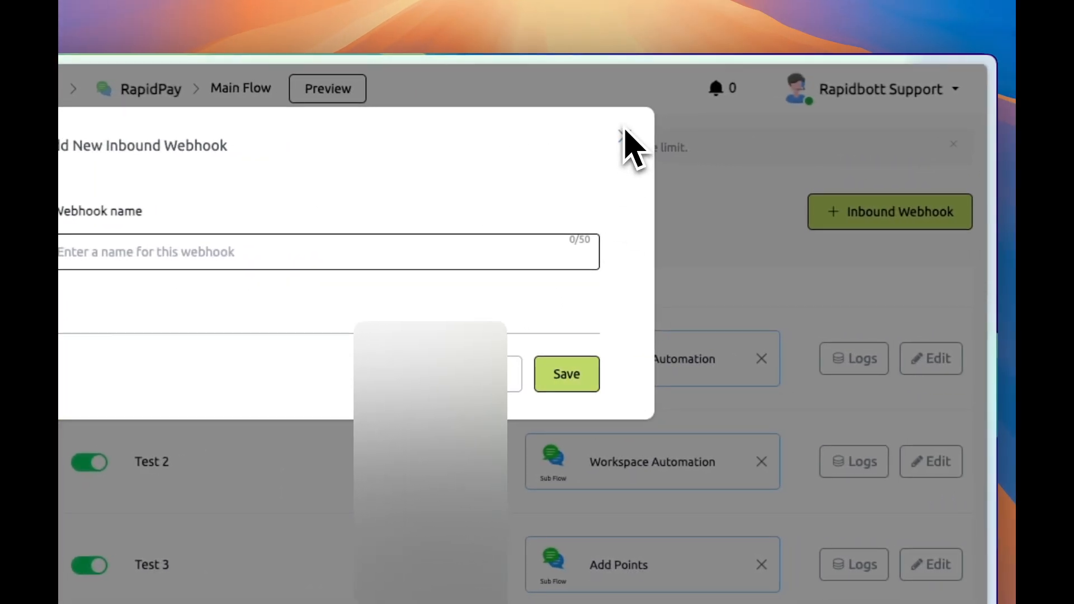
left_click(844, 386)
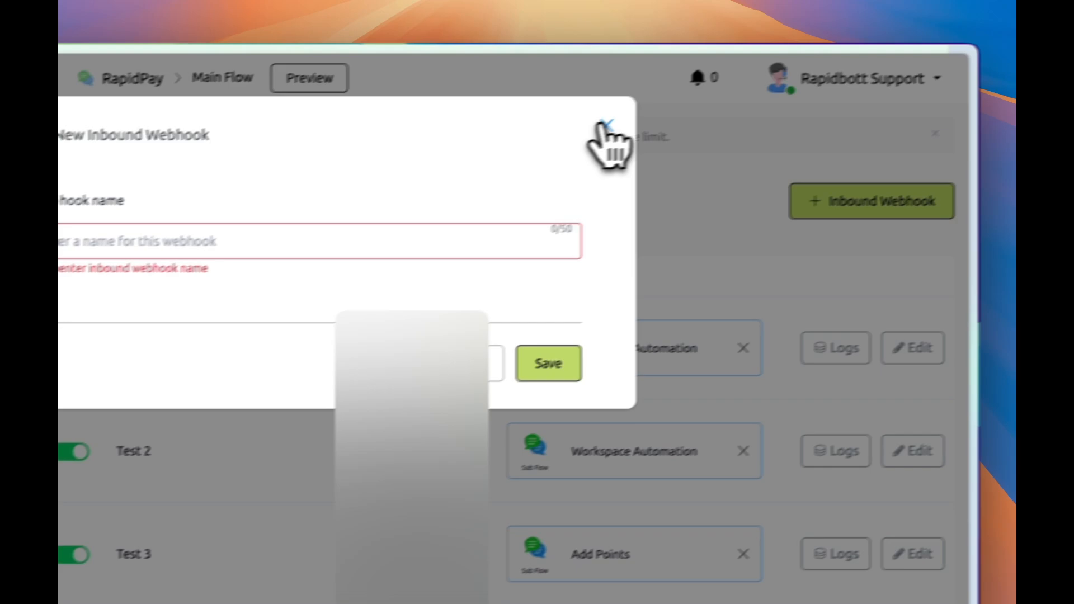
left_click(651, 118)
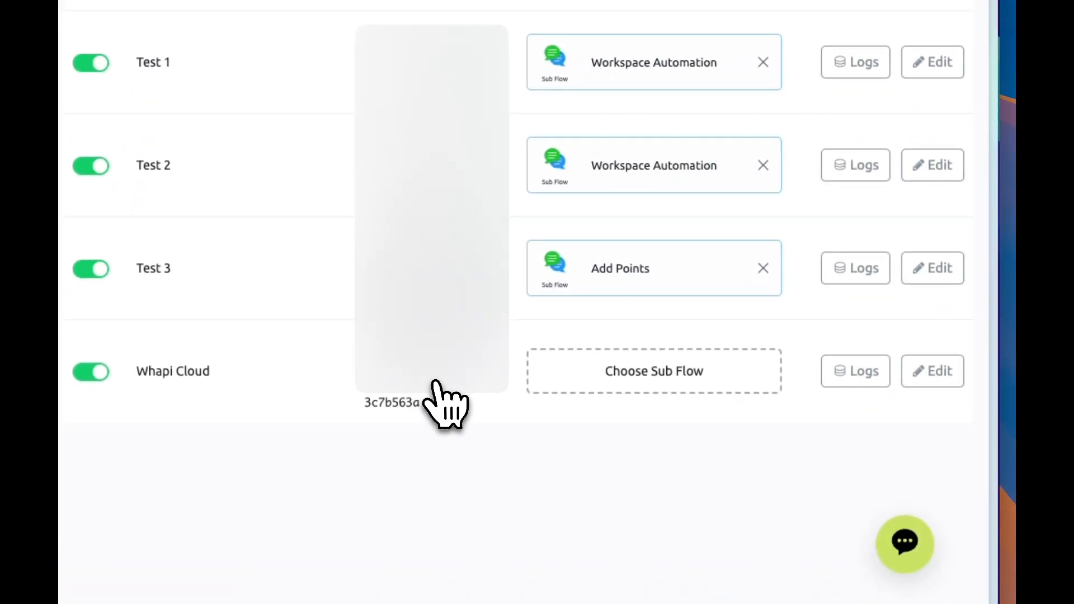
left_click(436, 385)
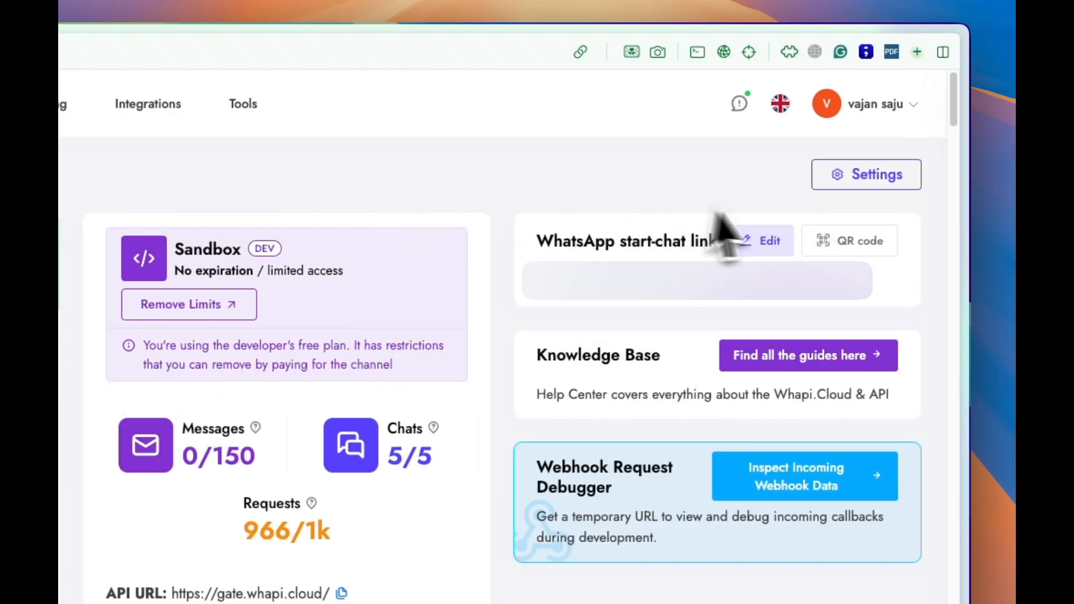
- Replace Whapi Cloud's first webhook URL with the copied Rapidbott webhook URL
left_click(867, 179)
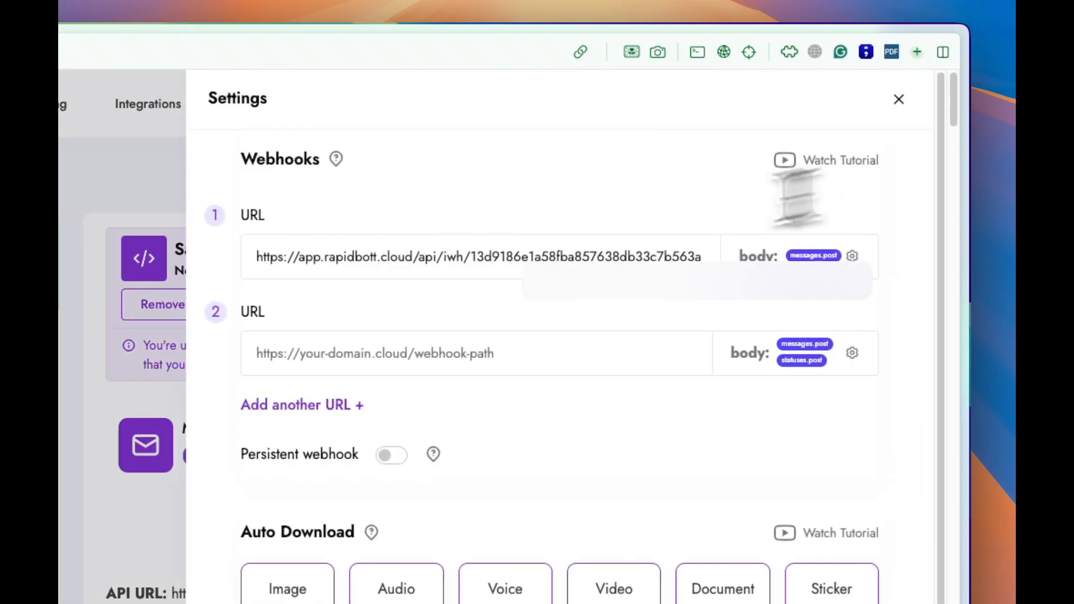
triple_click(420, 257)
key("BackSpace")
key("ctrl+v")
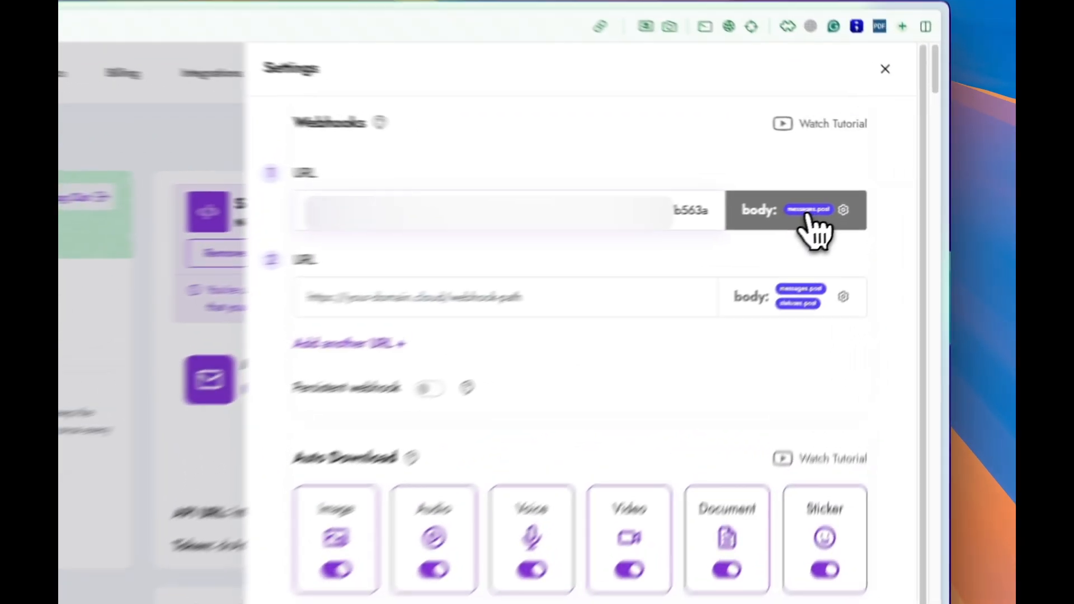
- Set webhook 1 to Body mode with messages POST enabled and save the settings
left_click(864, 193)
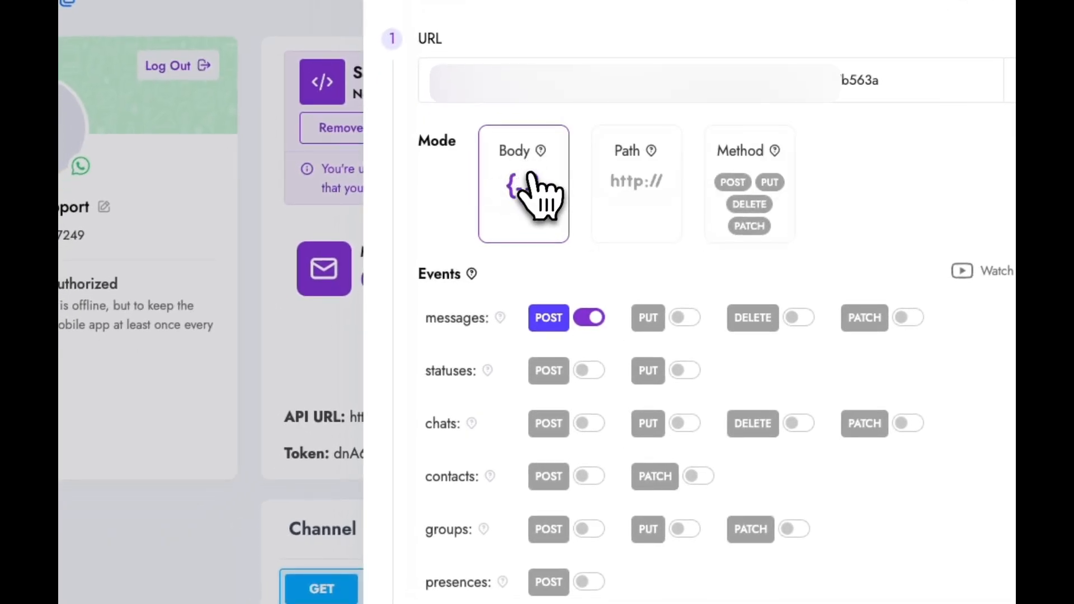
scroll(604, 392, "down", 10)
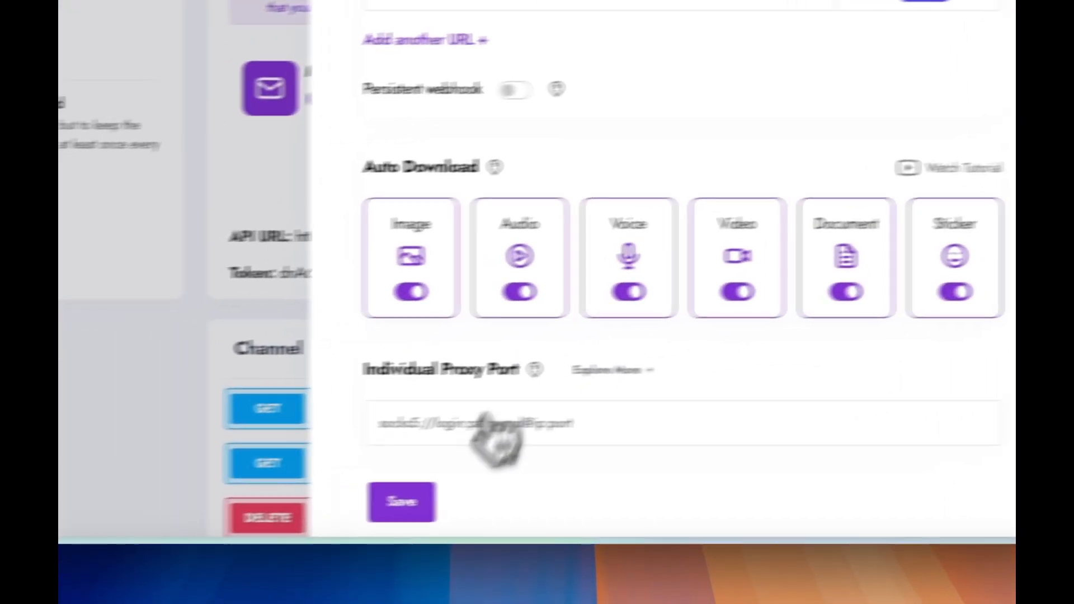
left_click(359, 506)
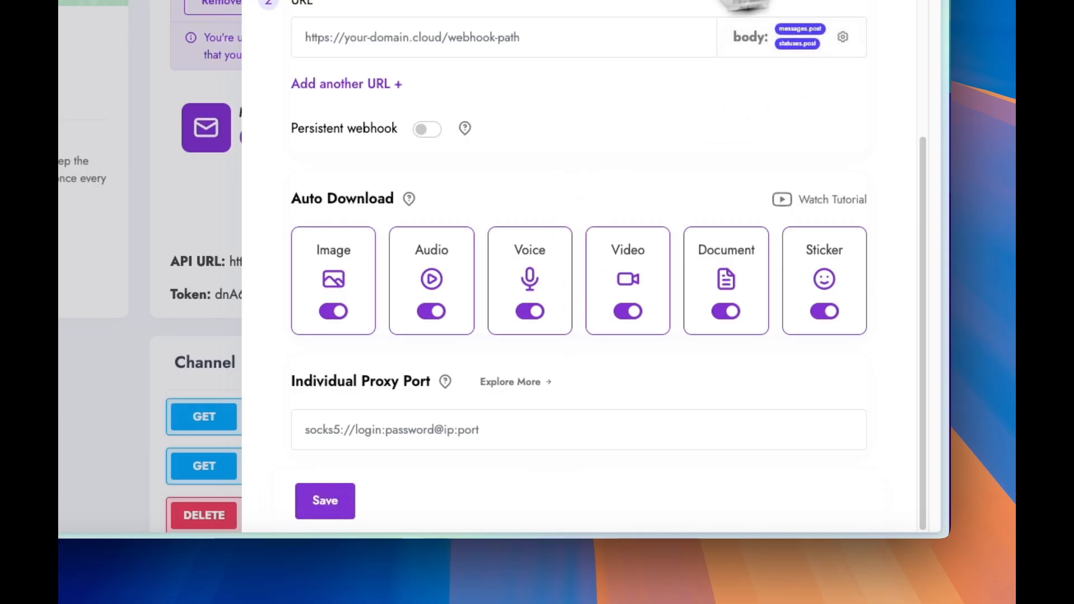
scroll(581, 196, "up", 6)
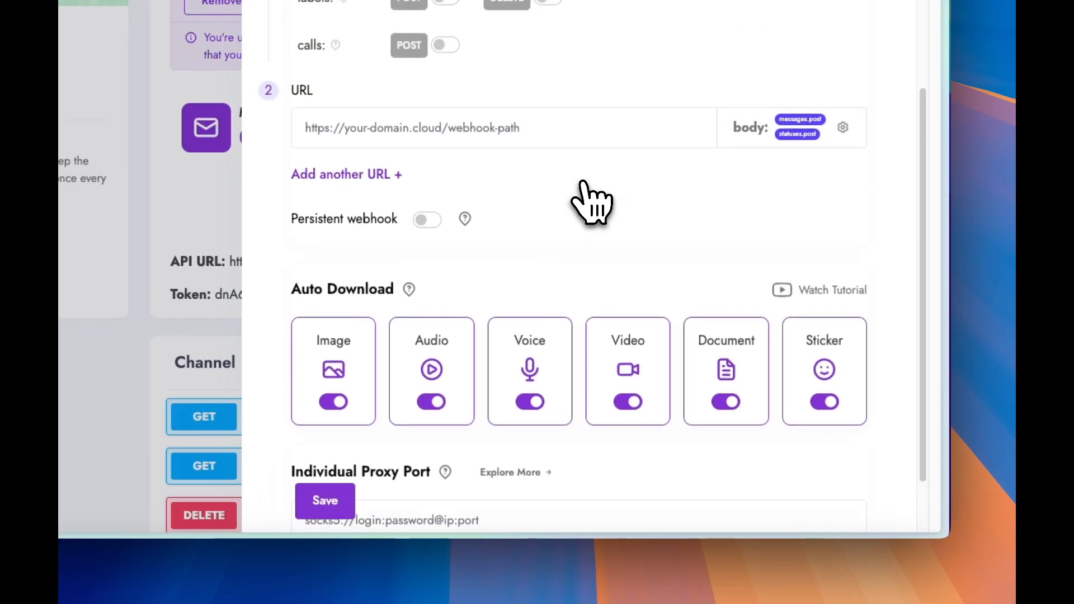
scroll(586, 210, "up", 6)
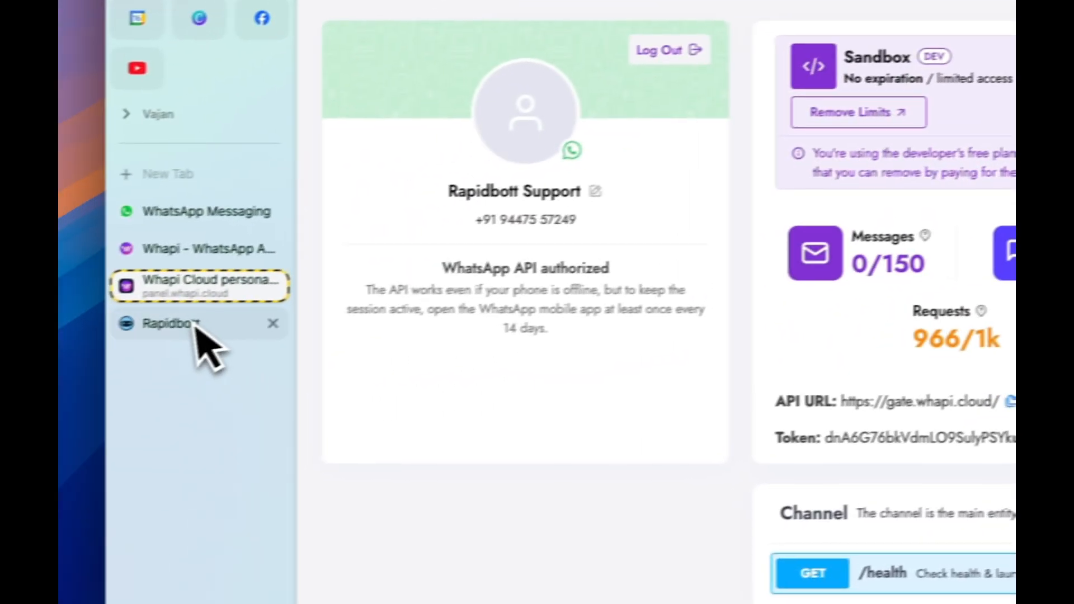
left_click(197, 330)
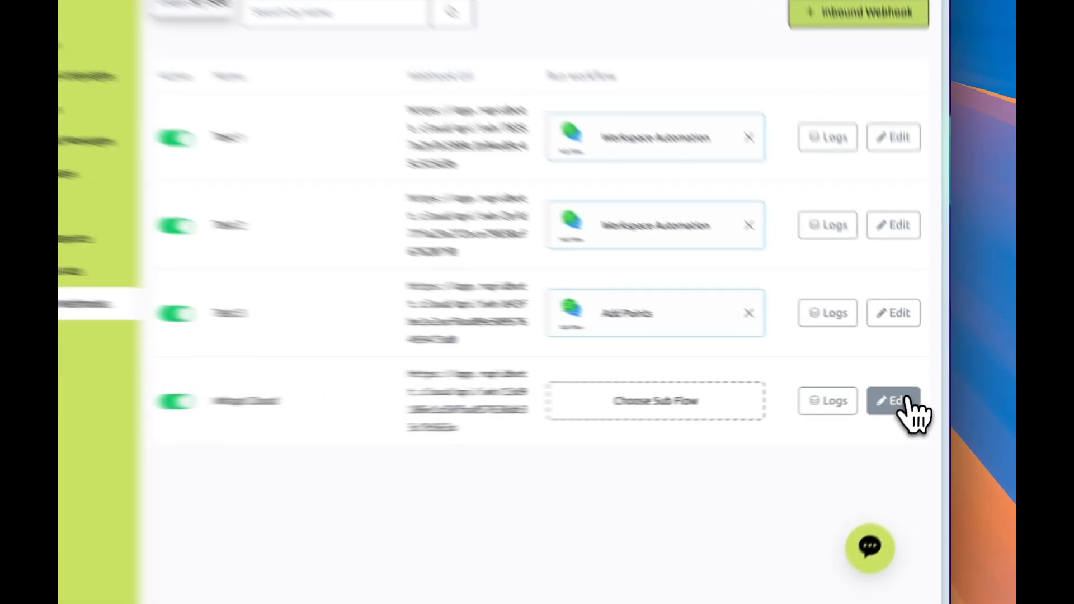
- Edit the Whapi Cloud webhook, turn Data Preprocessing off, and listen for a data payload
left_click(914, 396)
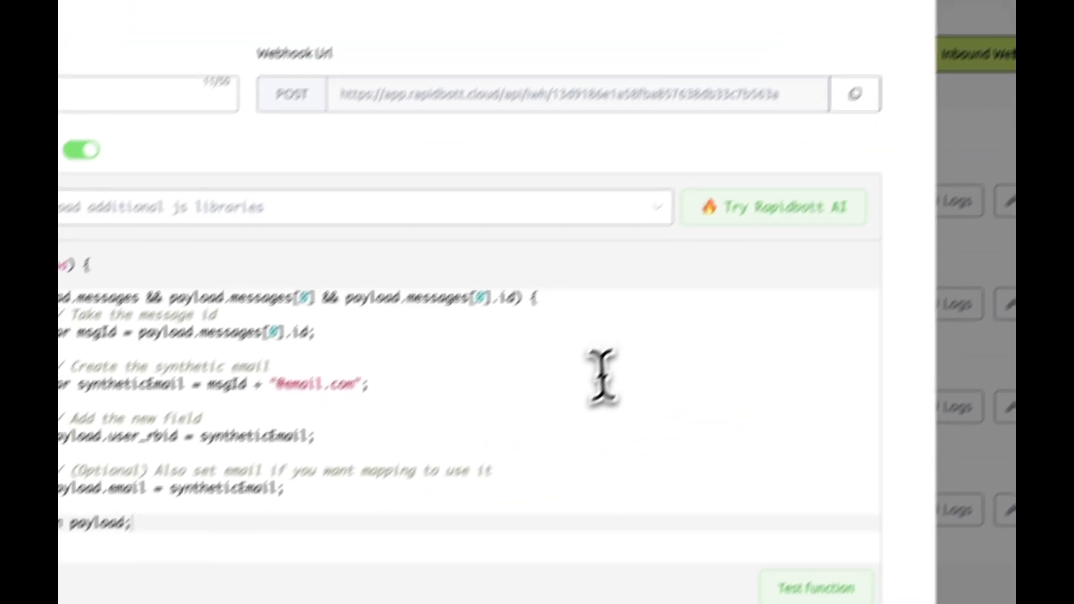
left_click(443, 524)
scroll(447, 526, "down", 5)
scroll(688, 374, "up", 5)
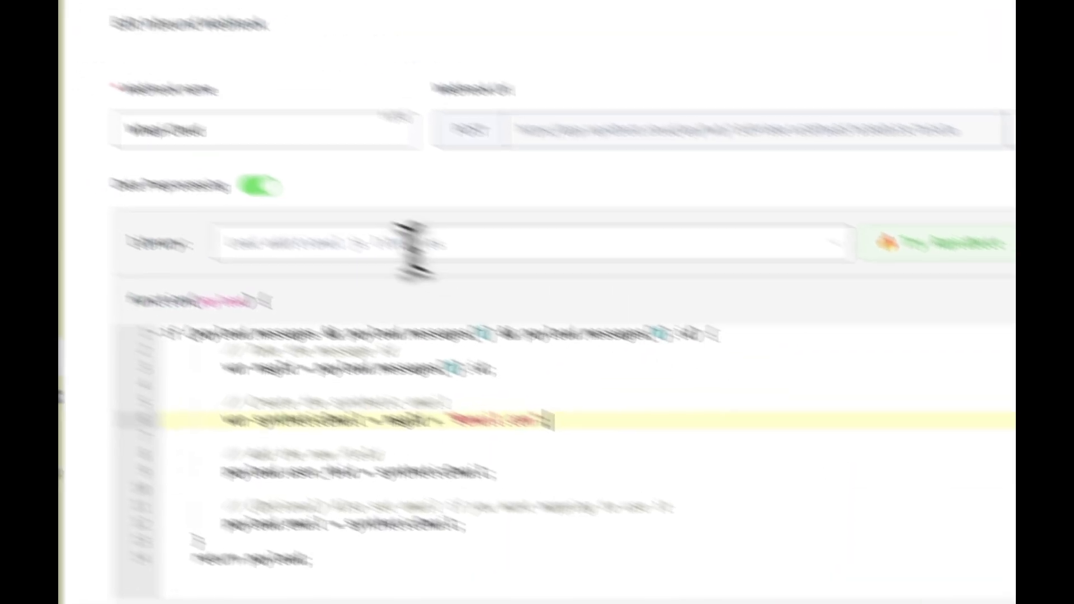
left_click(381, 237)
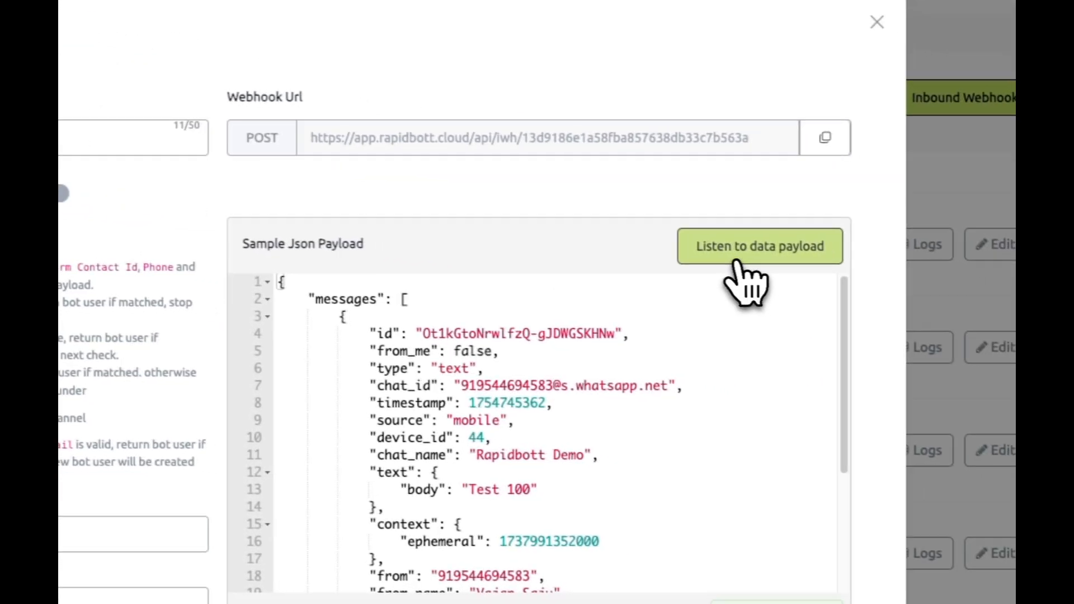
left_click(979, 284)
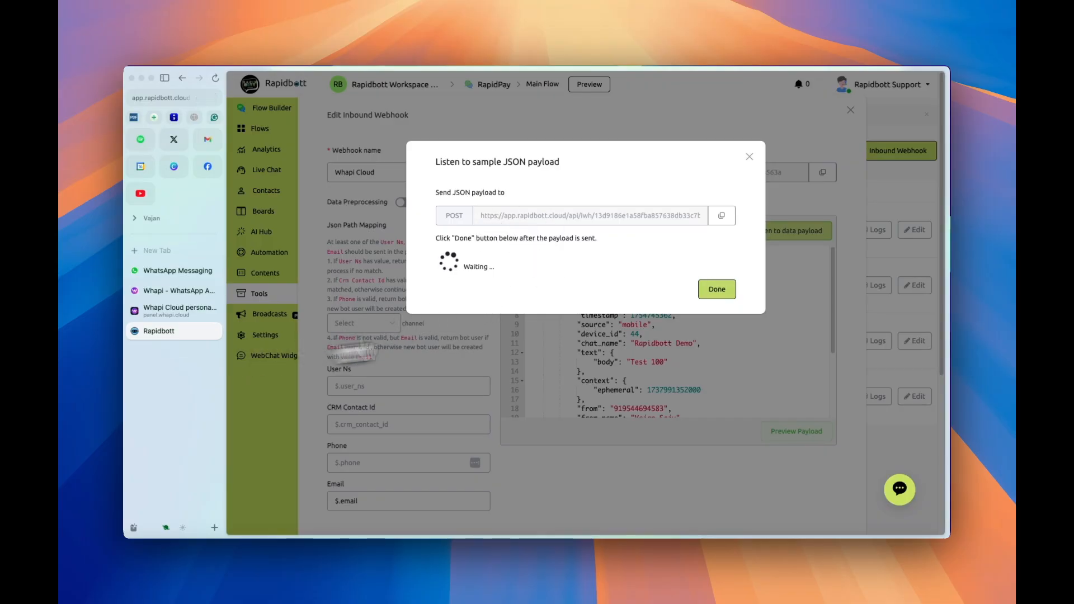
- Send 'Test Message' in the Rapidbott Demo WhatsApp group chat
left_click(159, 274)
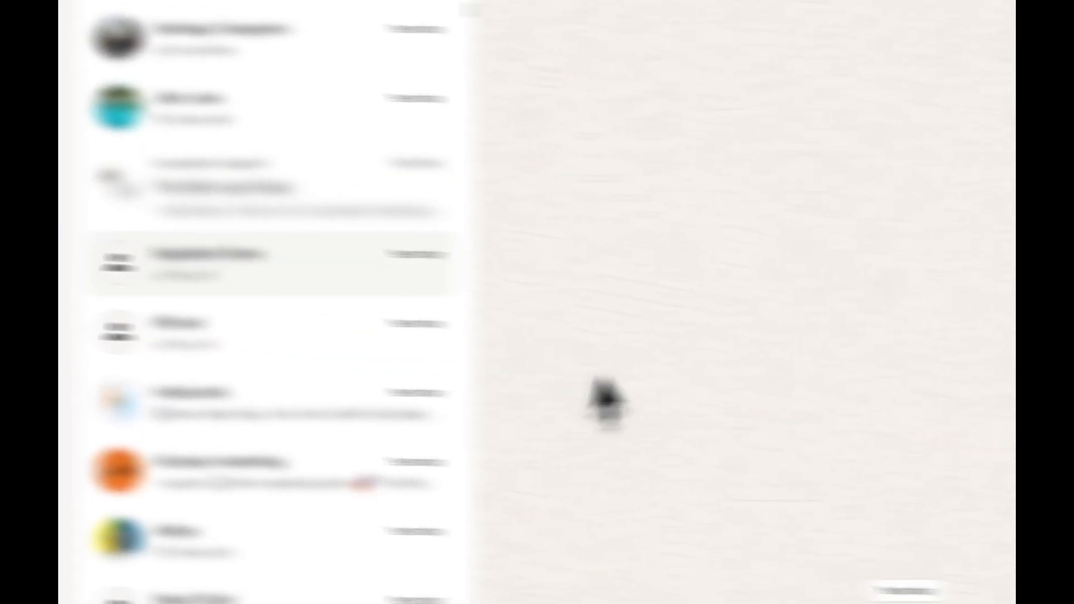
left_click(534, 516)
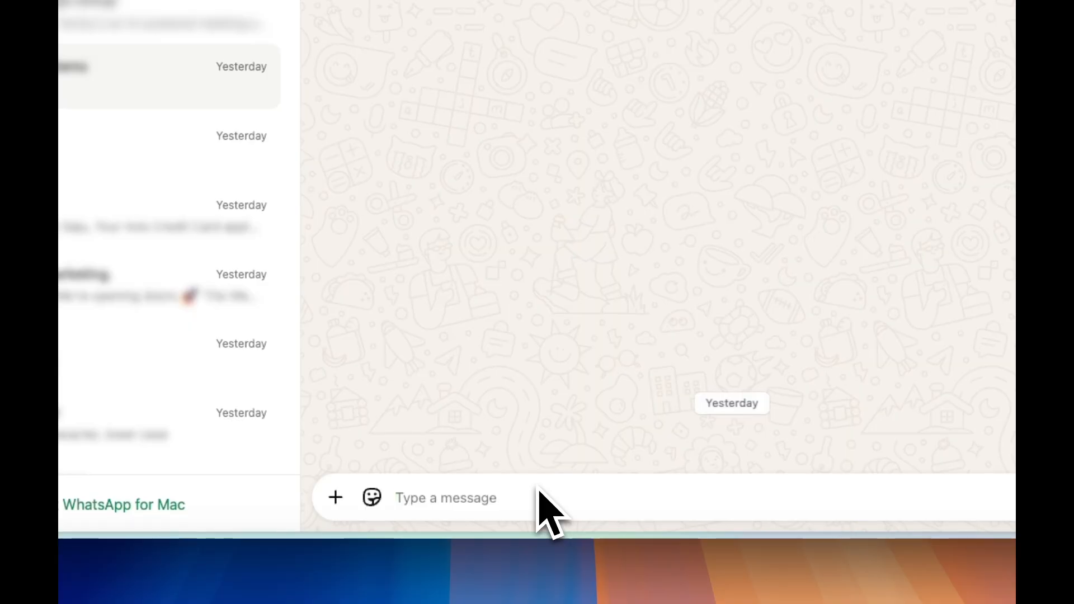
type("Hi")
key("BackSpace")
key("BackSpace")
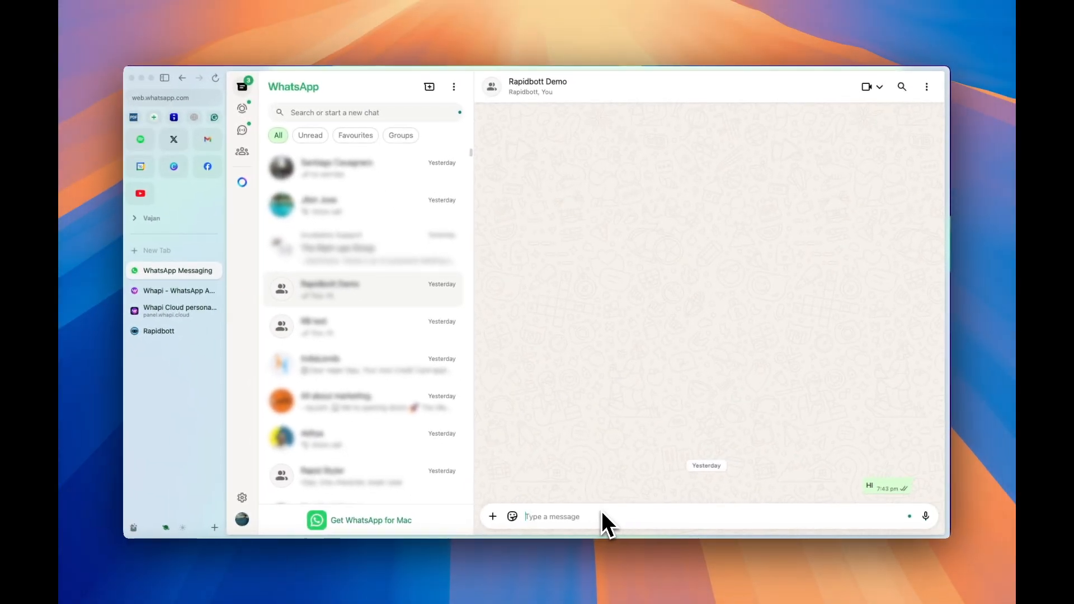
type("Test Message")
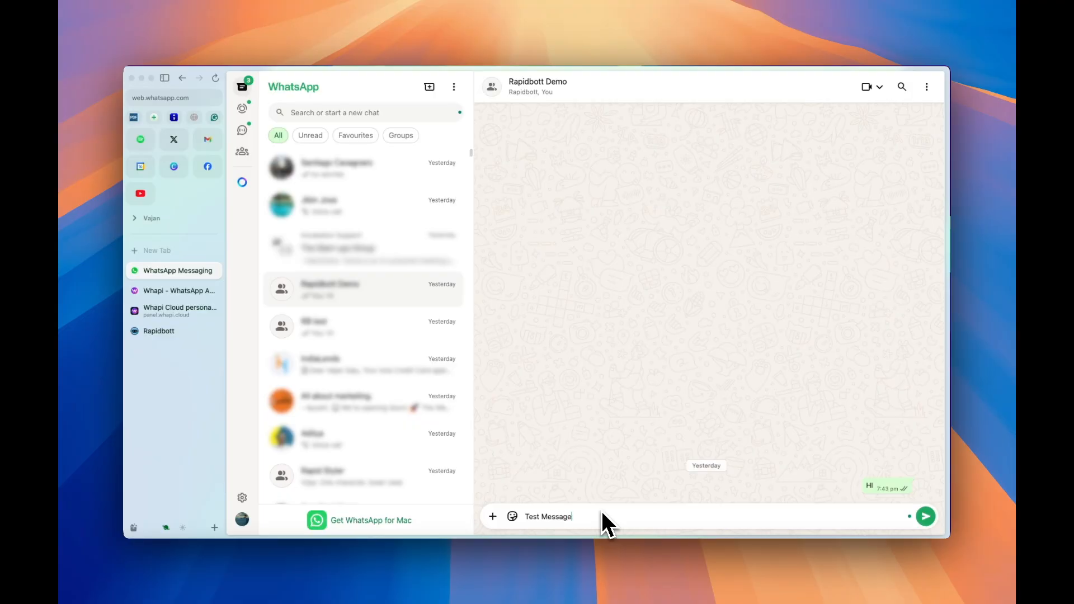
key("Return")
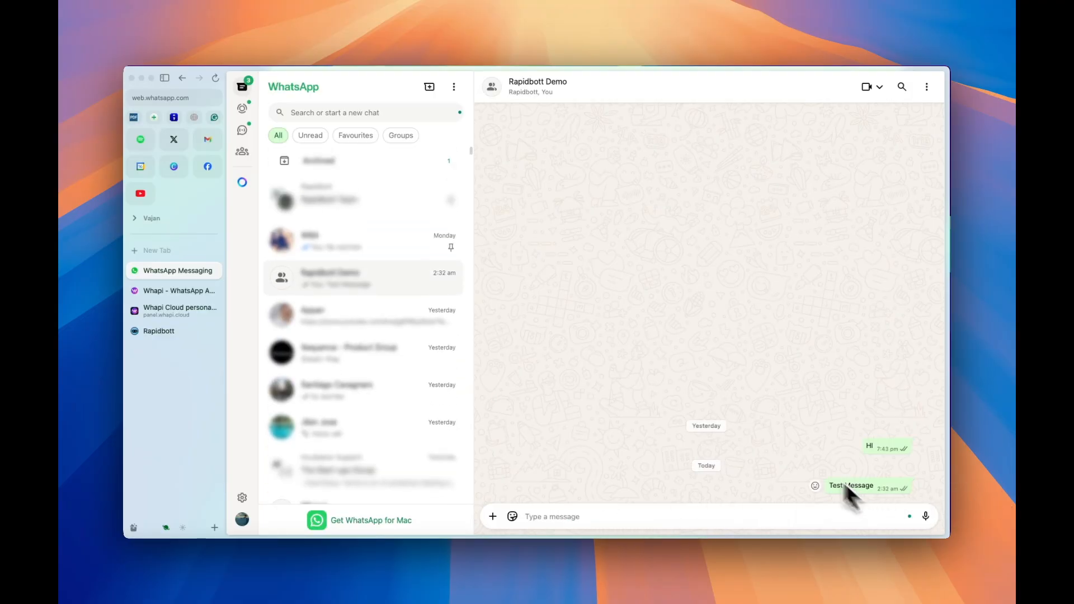
left_click(153, 333)
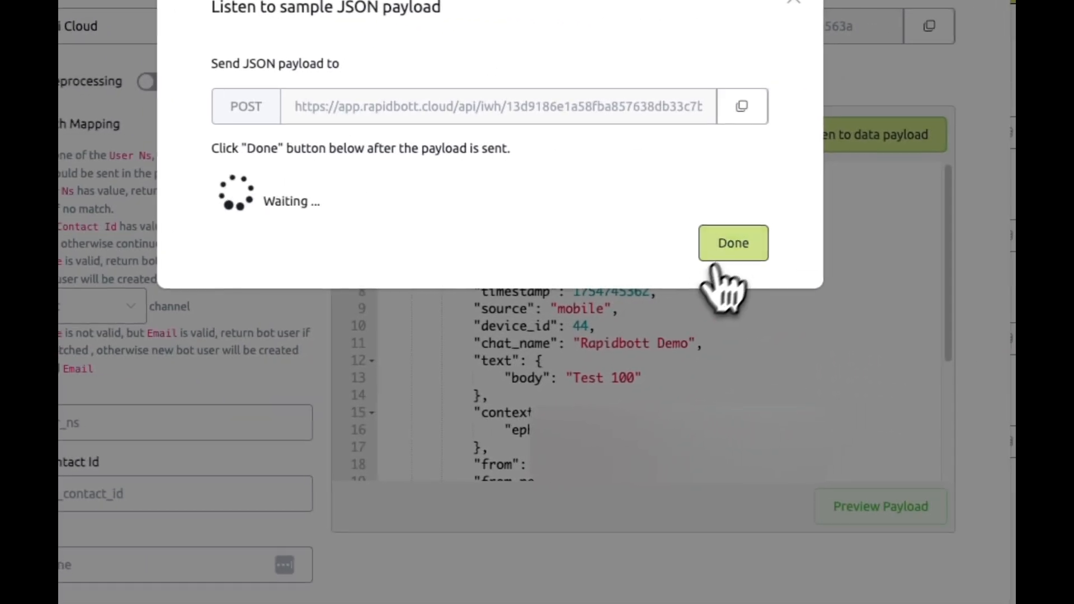
- Capture the Test Message payload, check its chat_name and group chat_id, then preview it
left_click(740, 246)
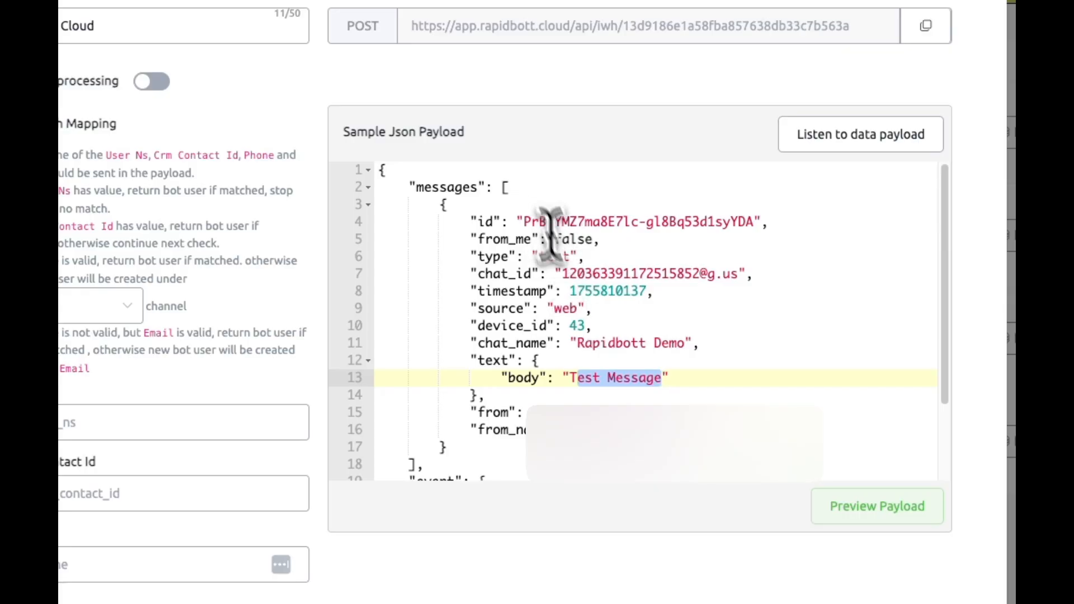
left_click_drag(579, 343, 692, 345)
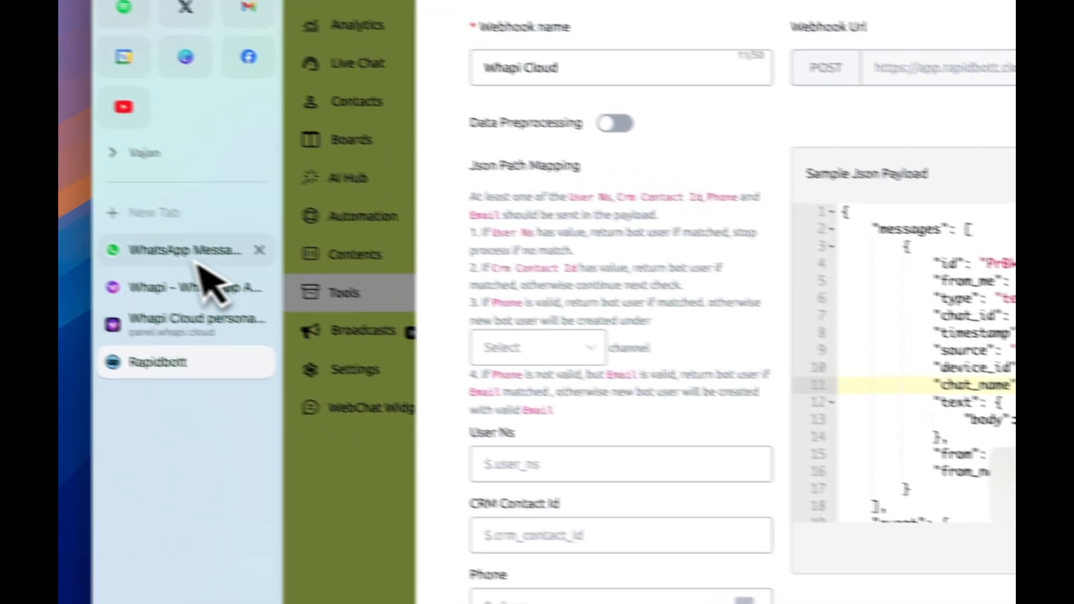
left_click(233, 257)
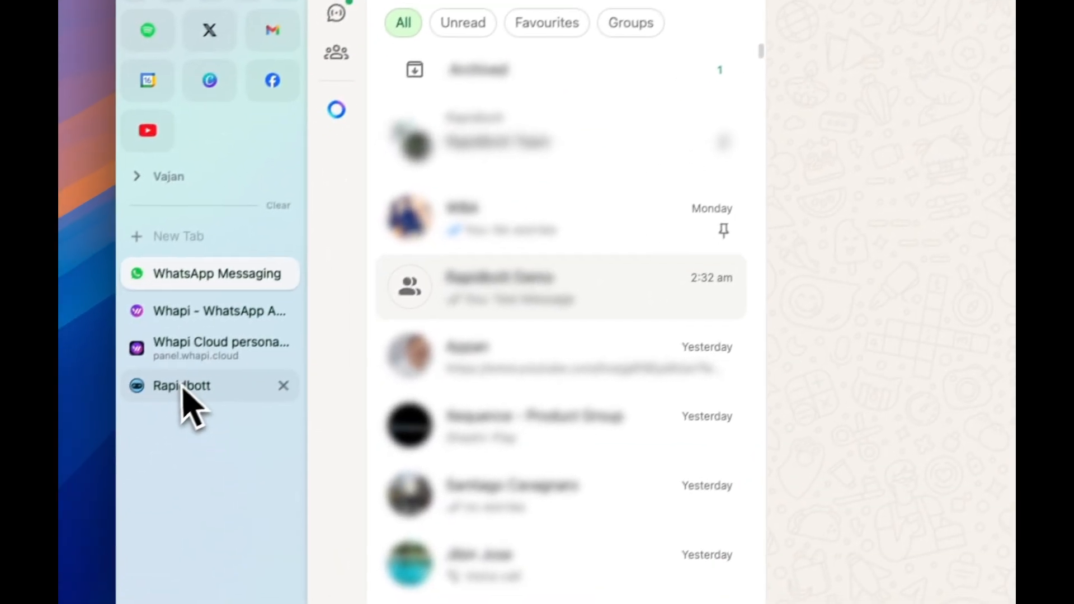
left_click(182, 387)
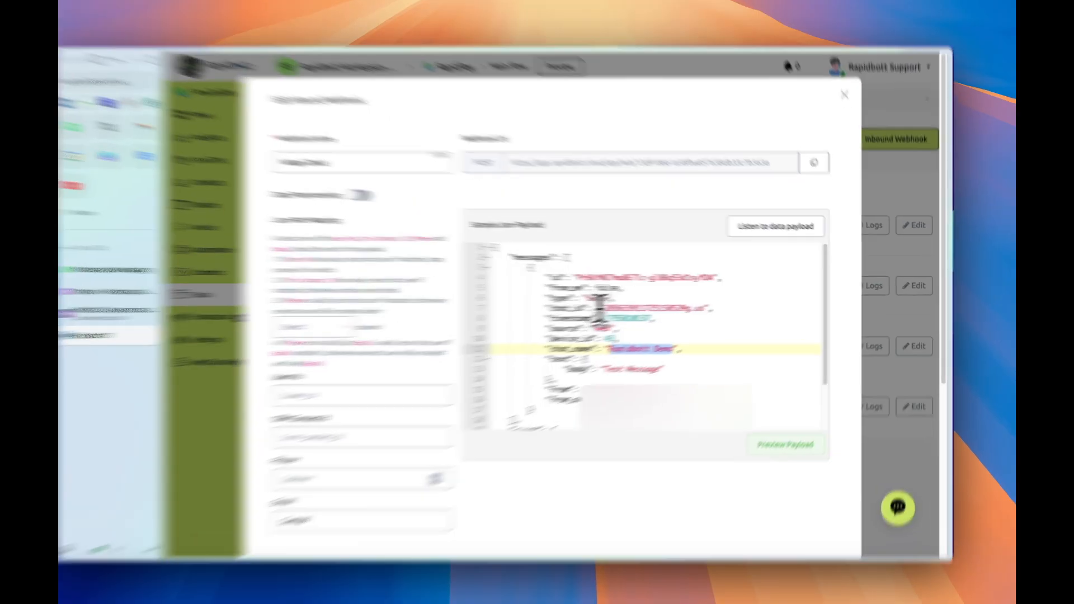
left_click_drag(626, 306, 713, 307)
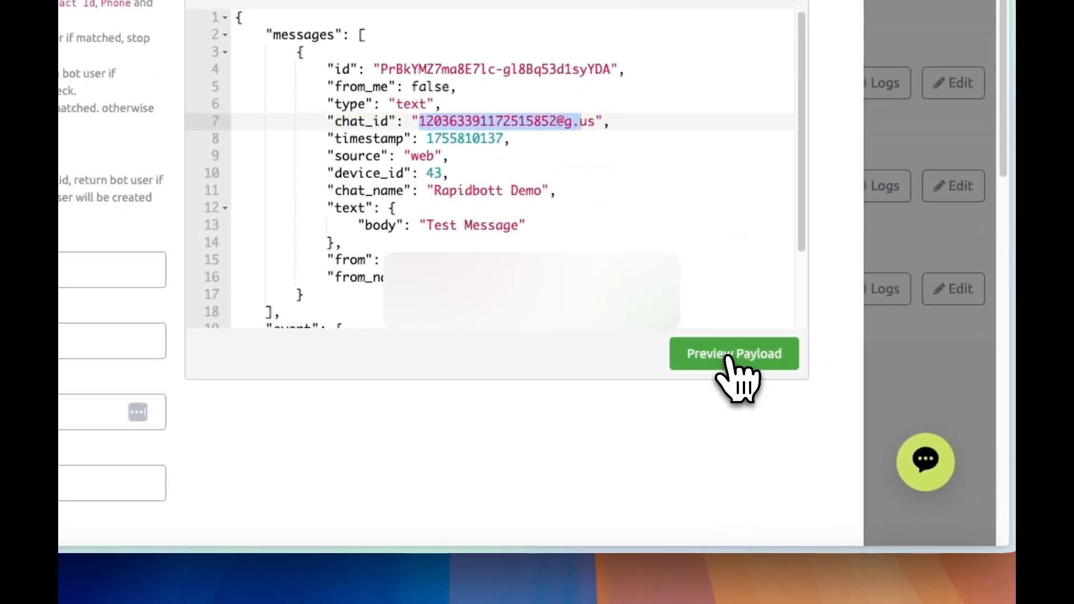
left_click(729, 358)
scroll(553, 369, "down", 5)
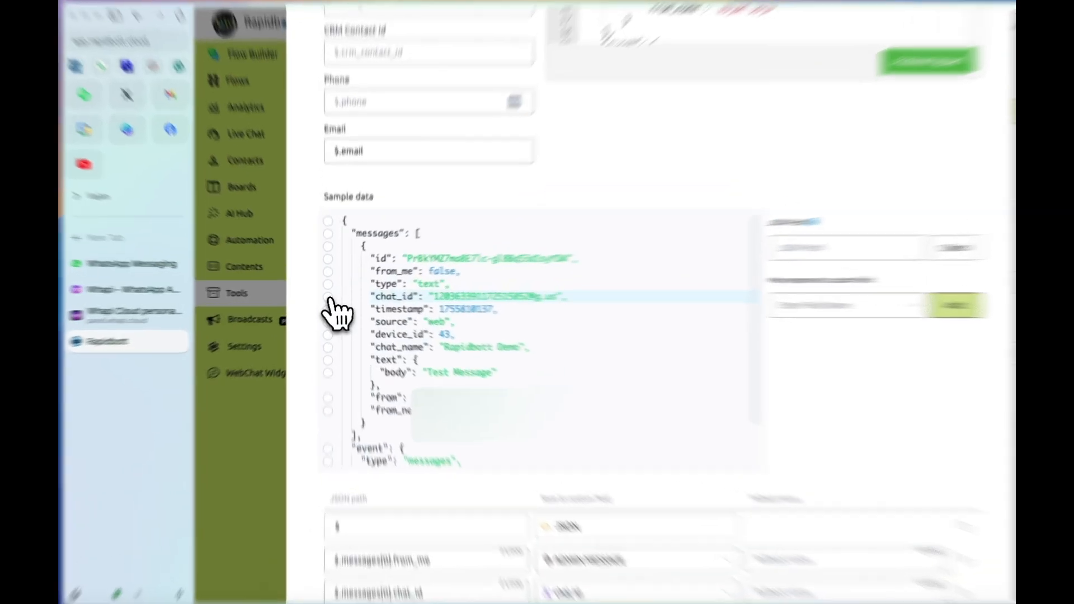
- Map the Email field to the $.messages[0].chat_id JSON path
left_click(330, 296)
type("`")
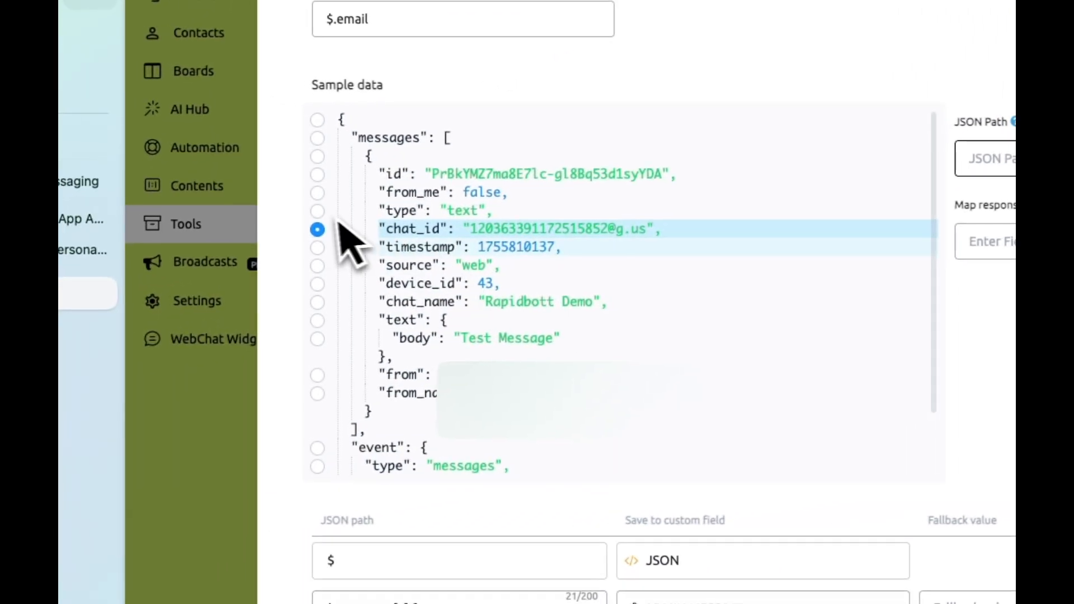
left_click(319, 211)
left_click(320, 229)
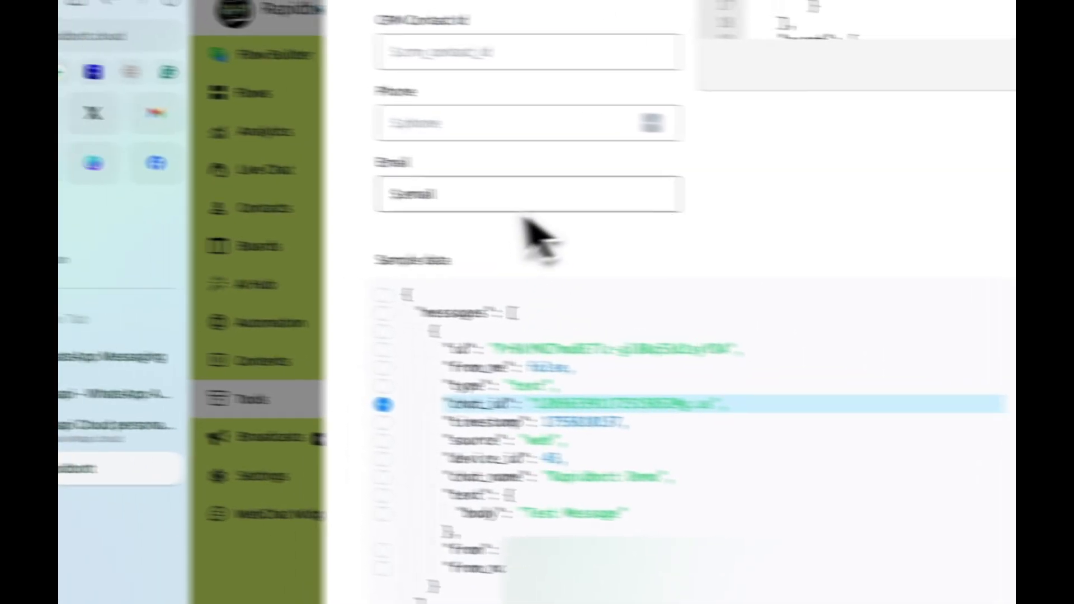
triple_click(235, 173)
type("$.messages[0].chat_id")
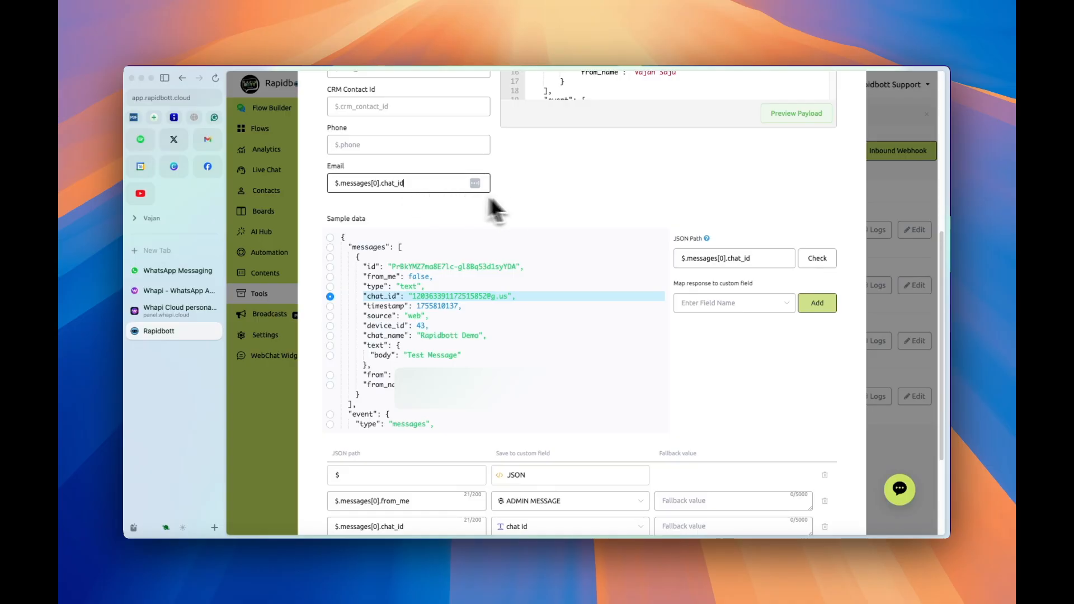
- Delete the chat id, JSON, ADMIN MESSAGE and message id mapping rows
scroll(523, 306, "down", 3)
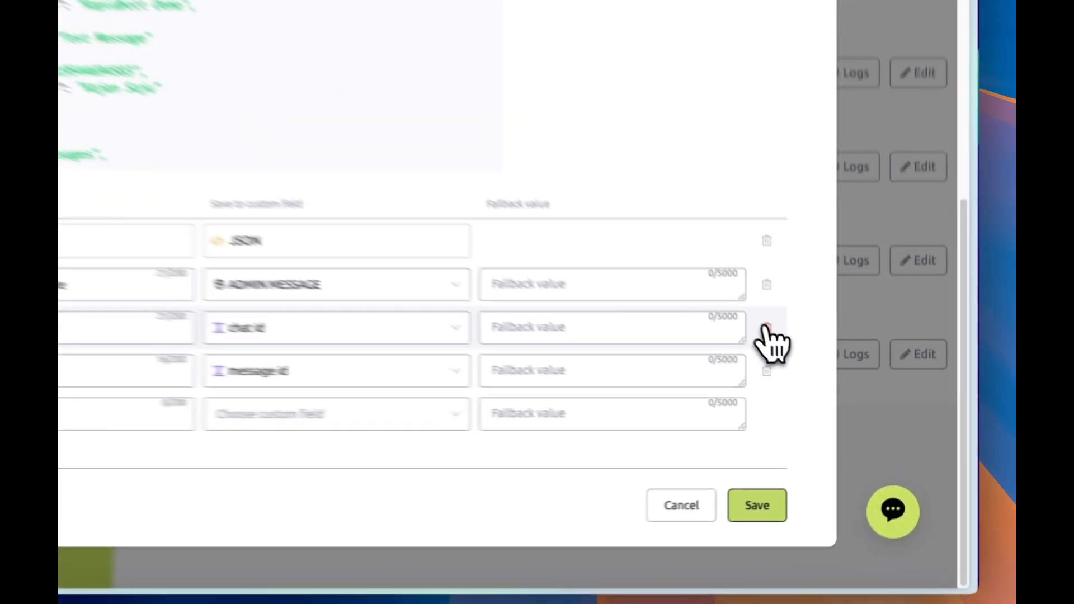
left_click(765, 329)
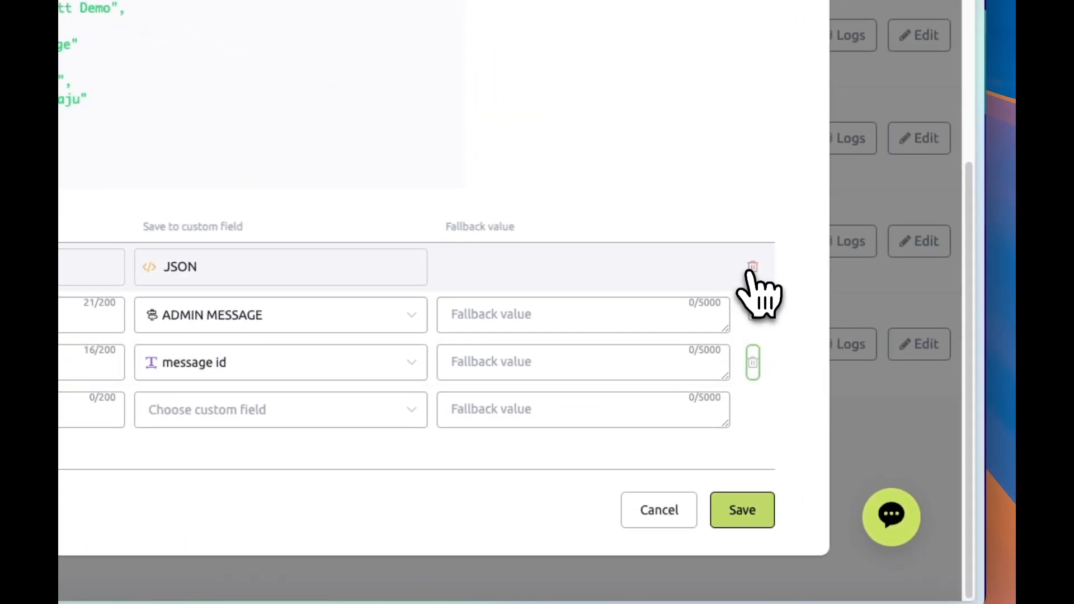
left_click(763, 288)
left_click(770, 323)
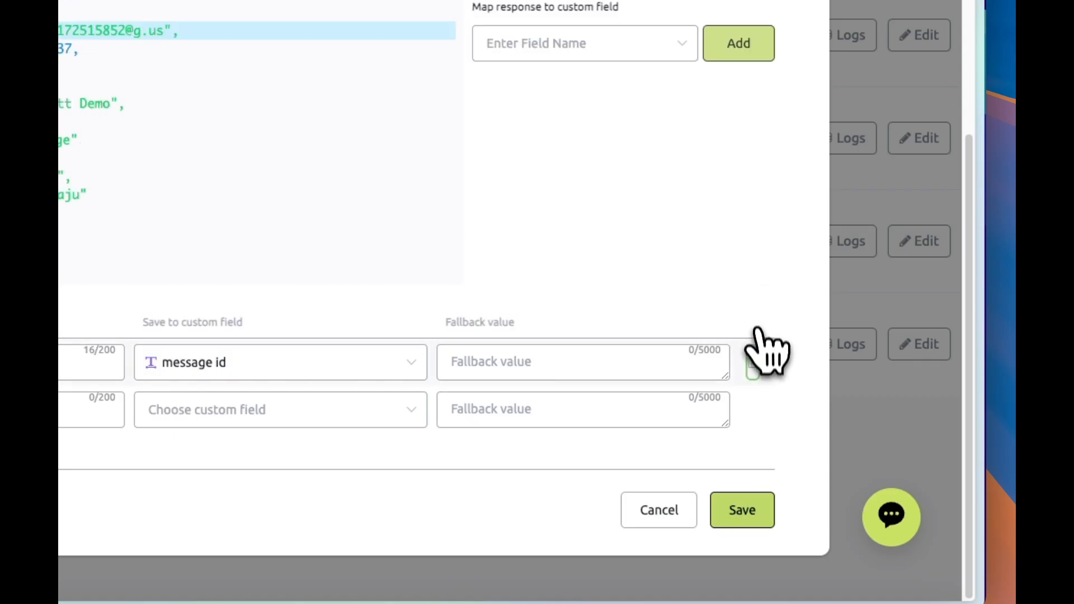
left_click(755, 366)
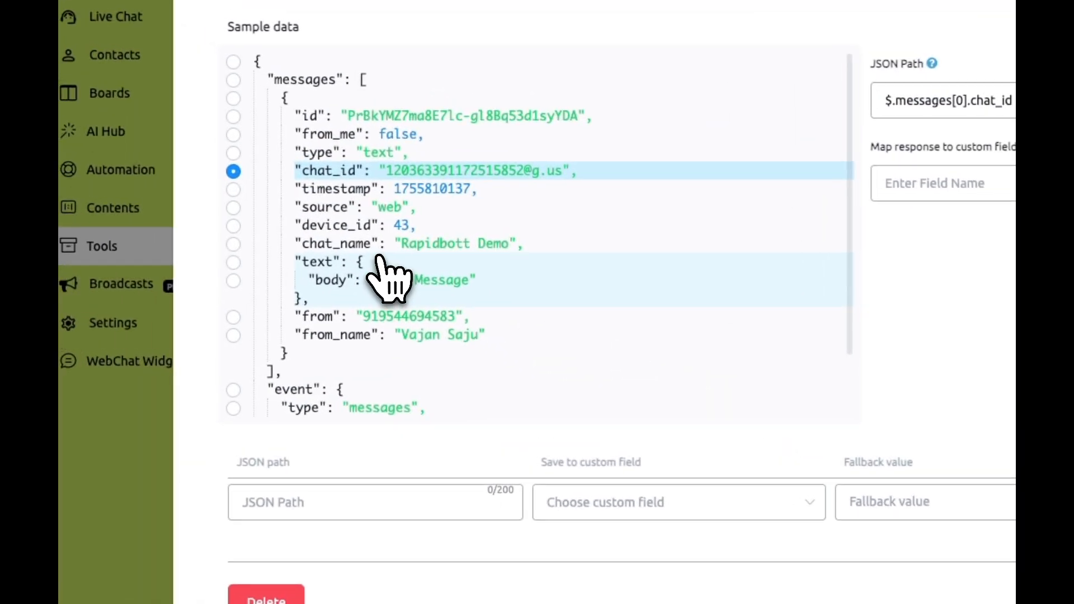
left_click(347, 117)
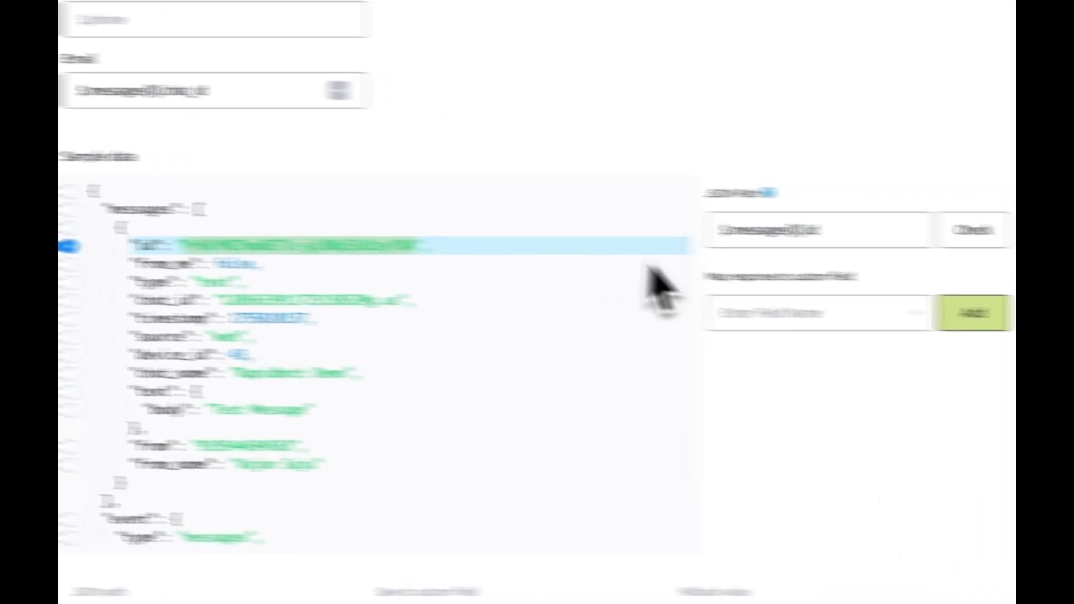
- Create a Text custom field msg_id and map the sample's message id ($.messages[0].id) to it
left_click(779, 314)
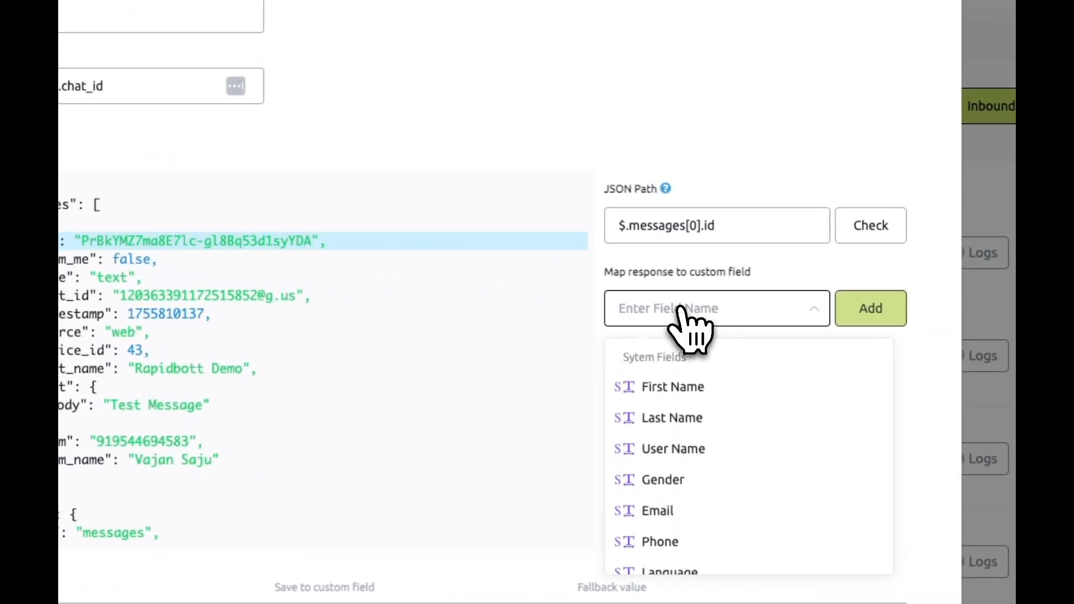
type("msg_id")
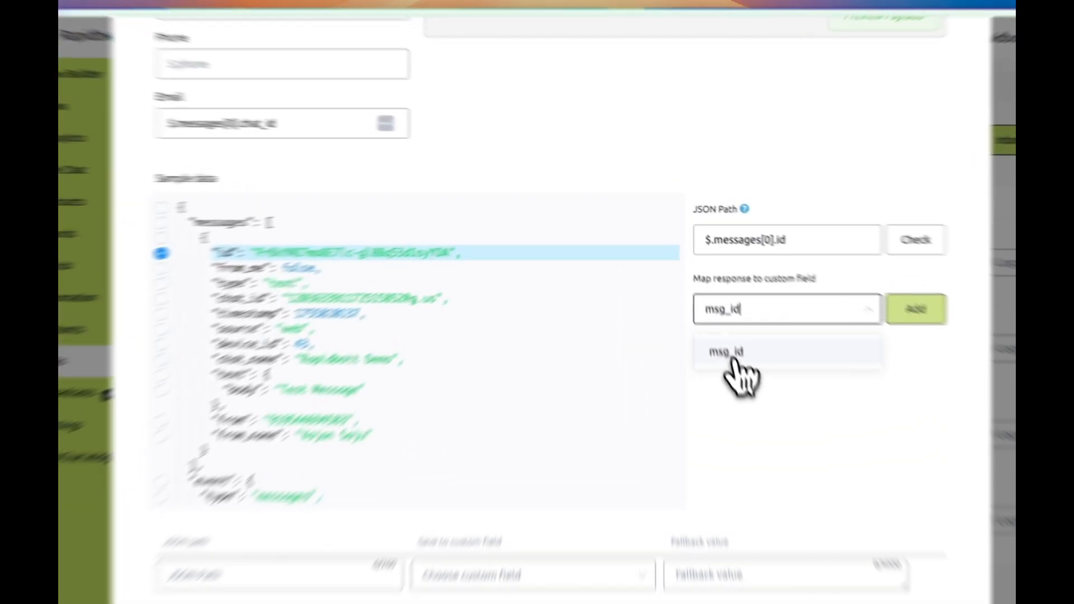
left_click(696, 287)
left_click(480, 322)
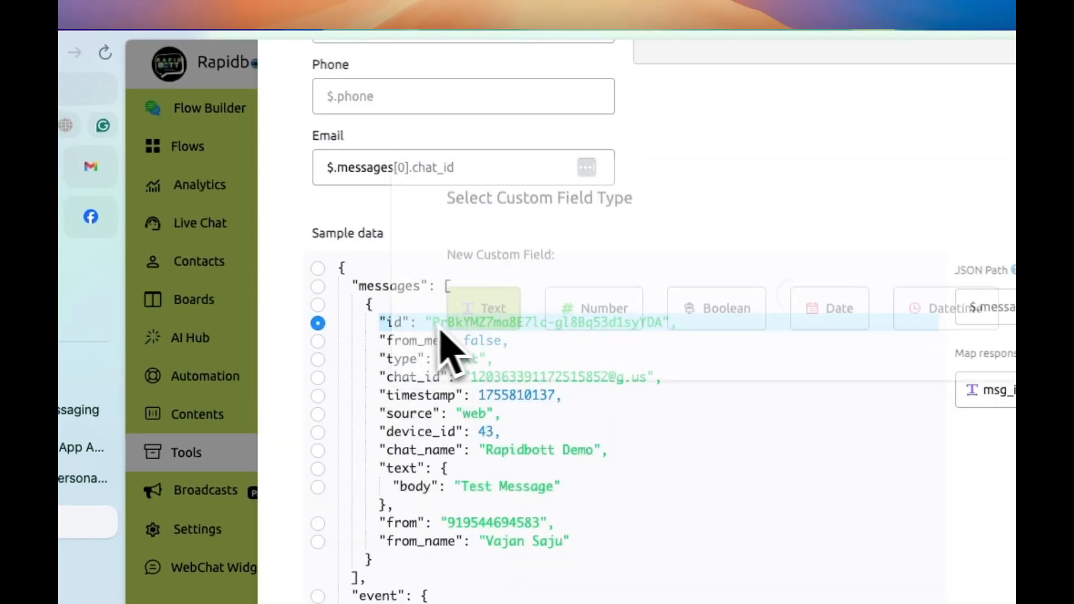
left_click_drag(432, 322, 653, 327)
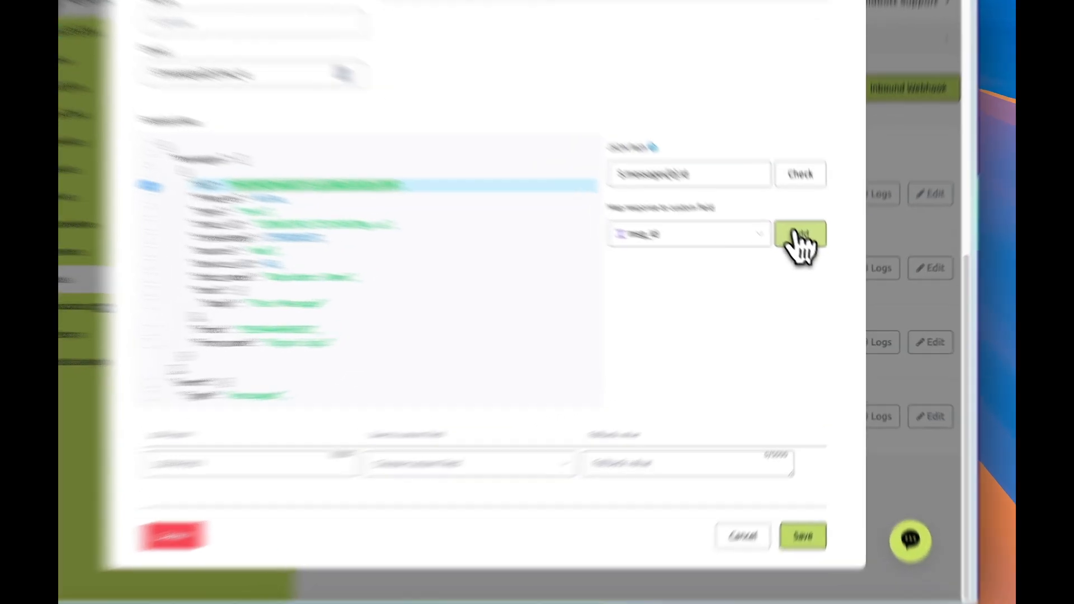
left_click(812, 261)
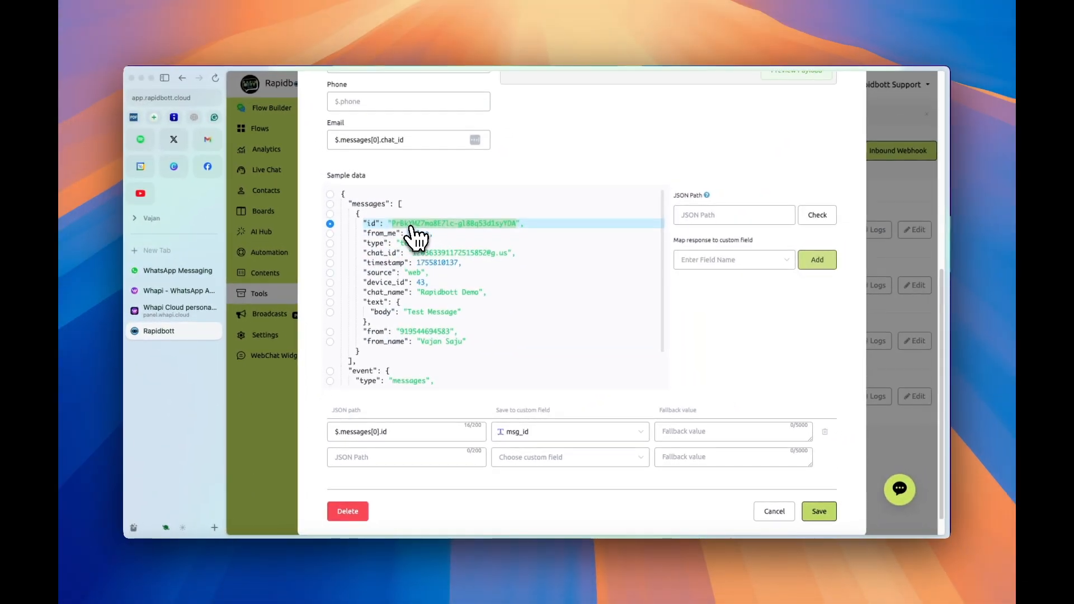
- Save the Whapi Cloud webhook settings
scroll(827, 311, "up", 2)
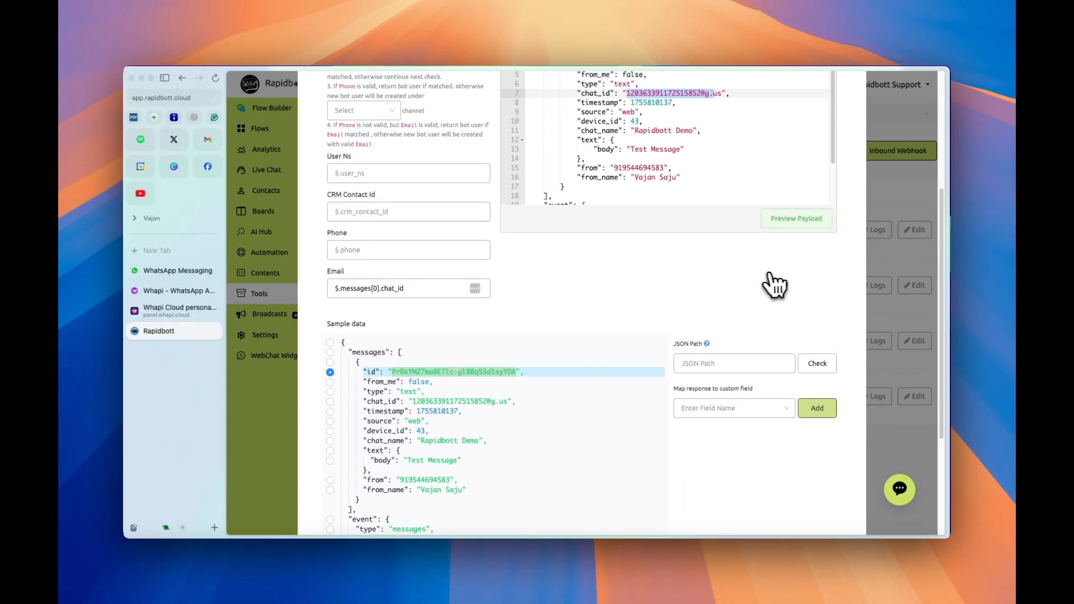
scroll(410, 241, "down", 2)
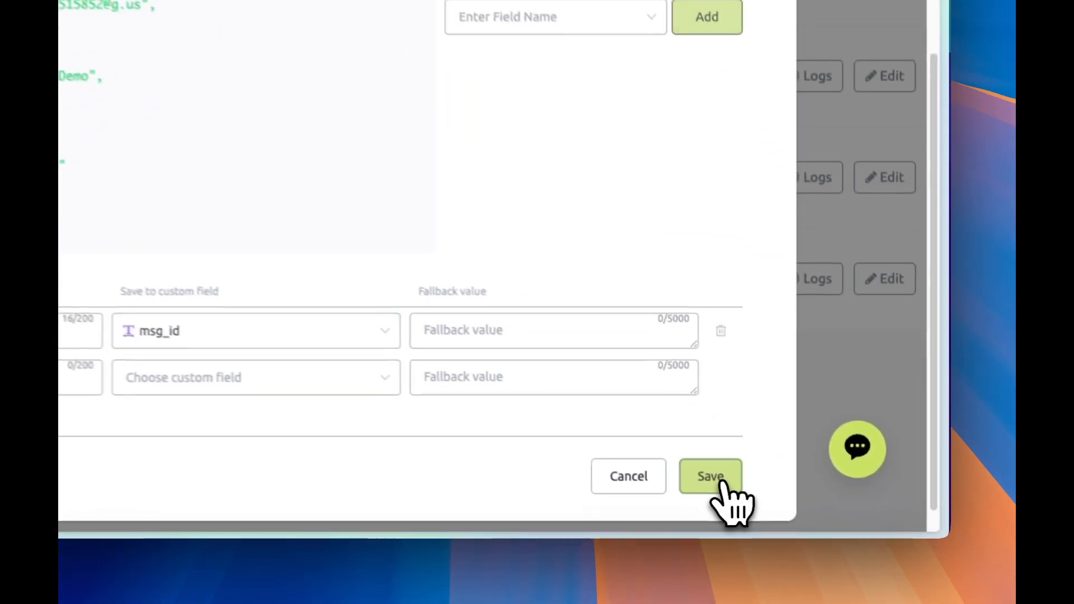
left_click(819, 505)
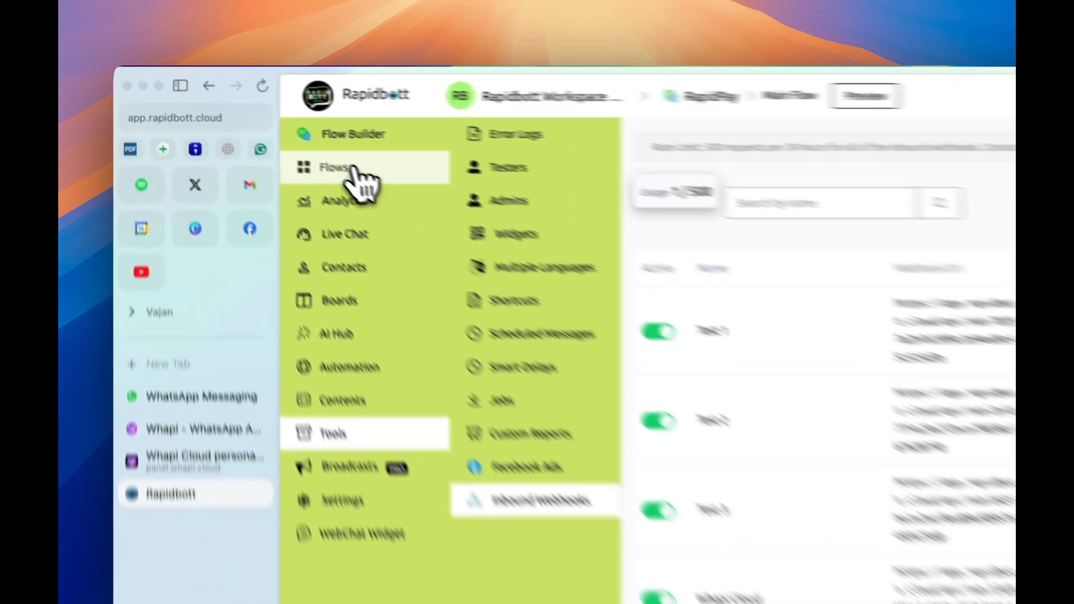
- Create a folder named WHAPI TEST on the flows page
left_click(271, 131)
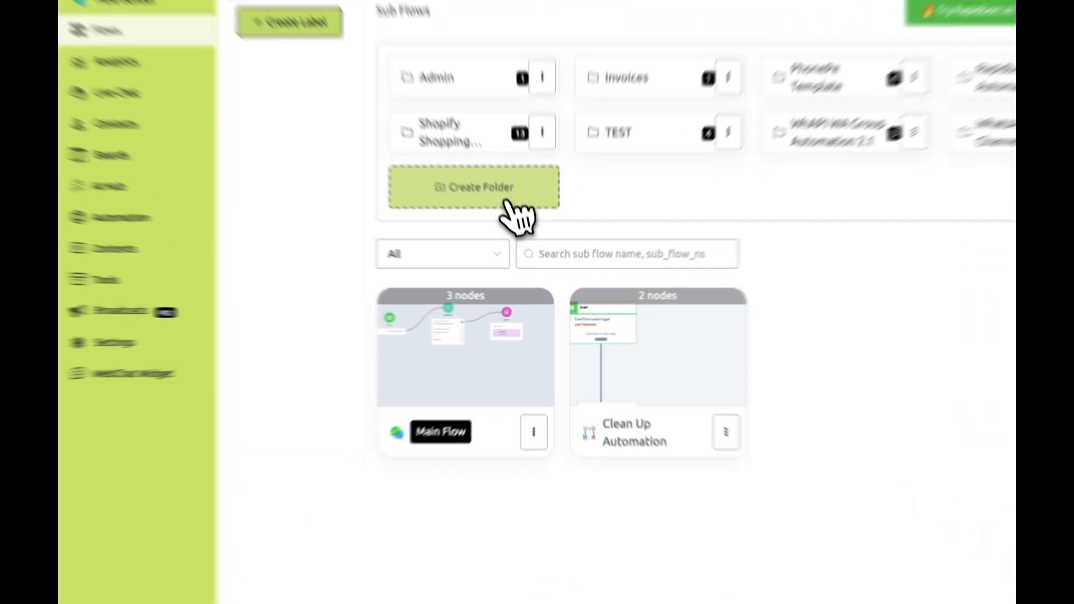
left_click(518, 238)
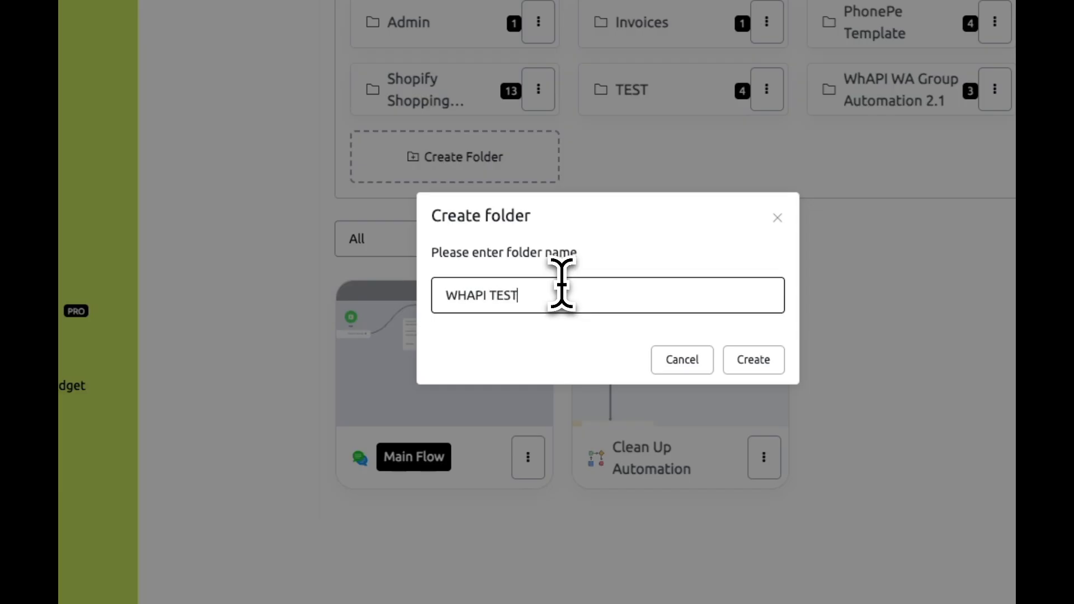
left_click(770, 364)
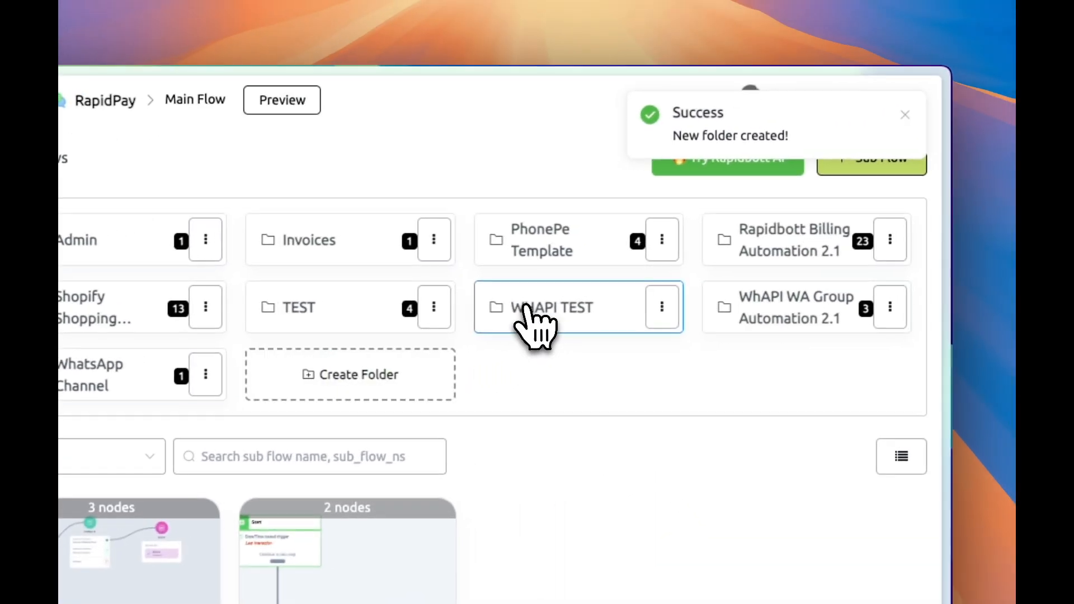
- Inside the WHAPI TEST folder, create a Web sub flow named WHAPI TEST
left_click(793, 151)
left_click(877, 162)
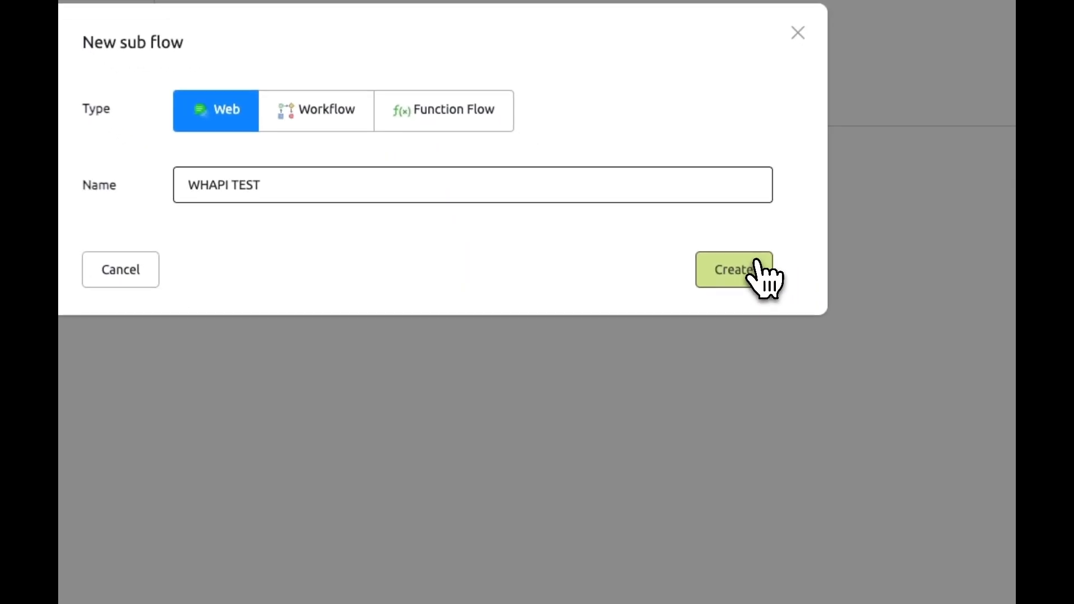
left_click(892, 378)
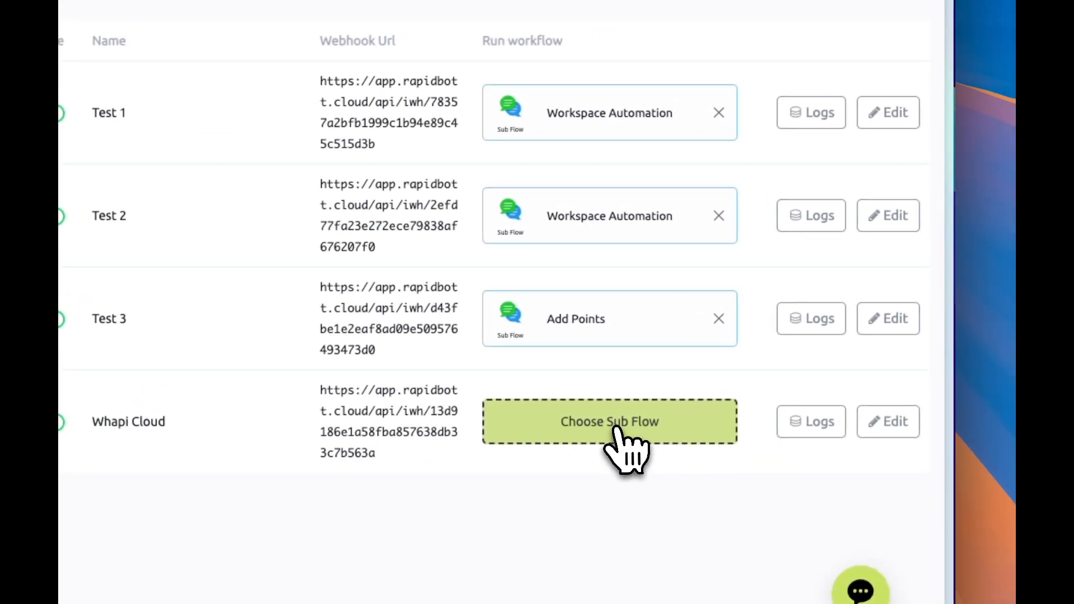
- Assign the WHAPI TEST sub flow to the Whapi Cloud webhook, found by searching 'wh'
left_click(616, 428)
scroll(491, 124, "up", 3)
left_click(478, 140)
type("wha")
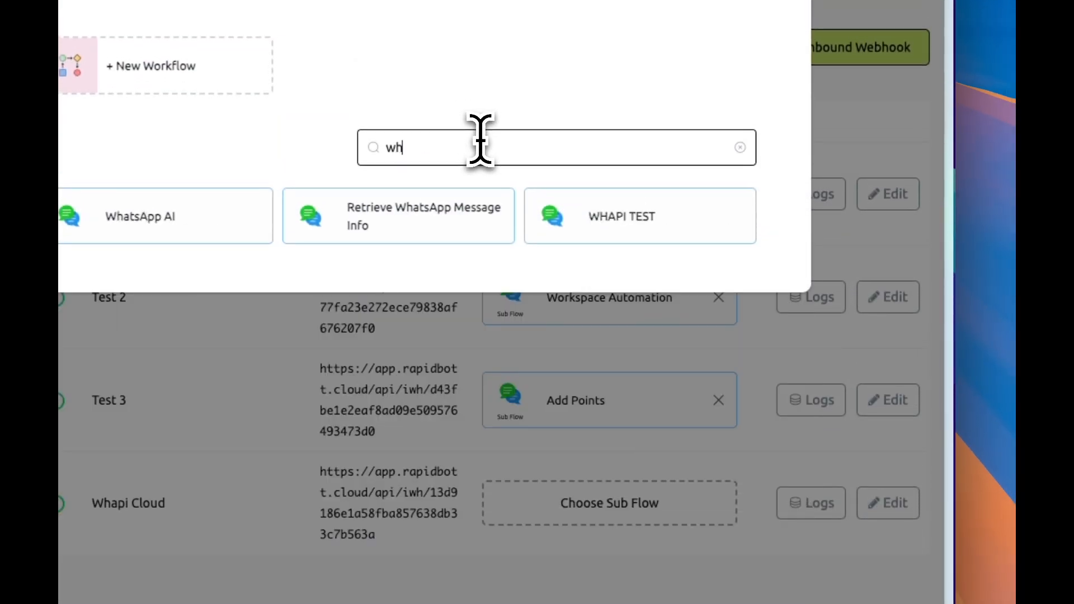
left_click(636, 219)
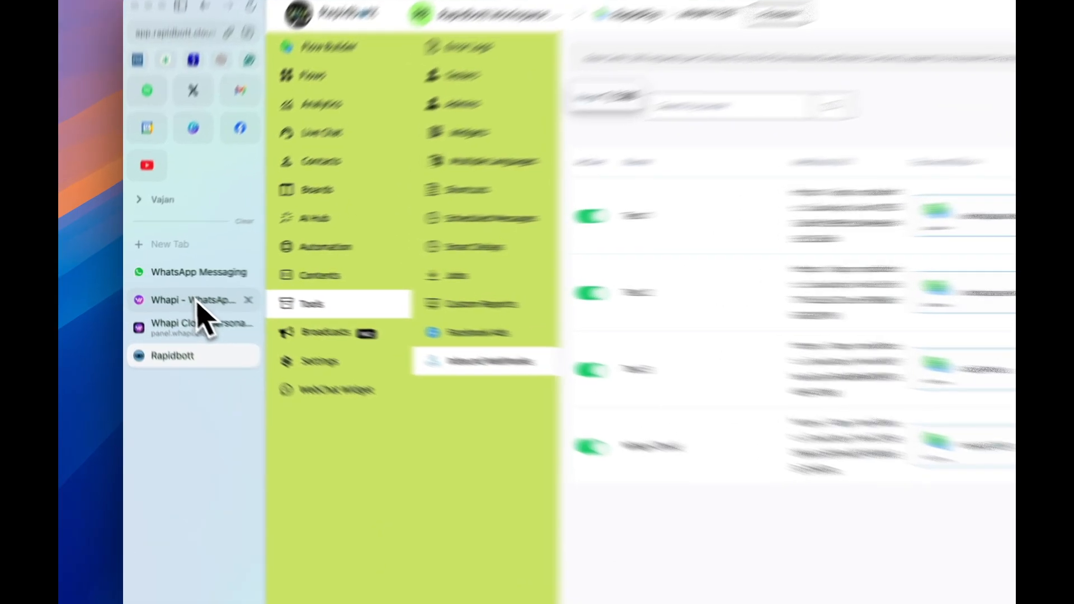
- Open the WHAPI TEST flow and connect a new Action step after Start
left_click(174, 291)
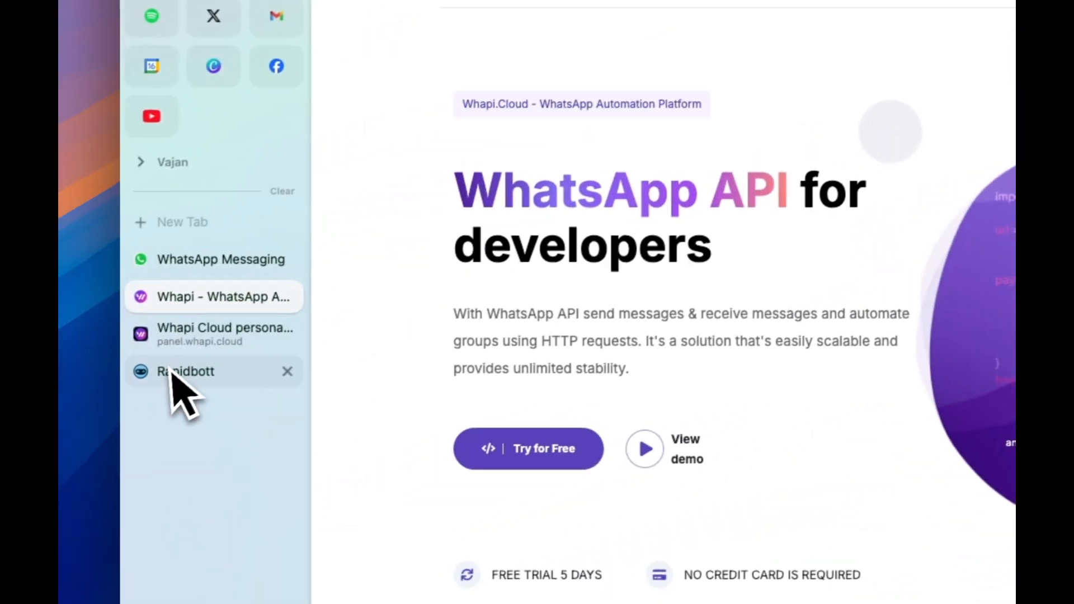
left_click(172, 372)
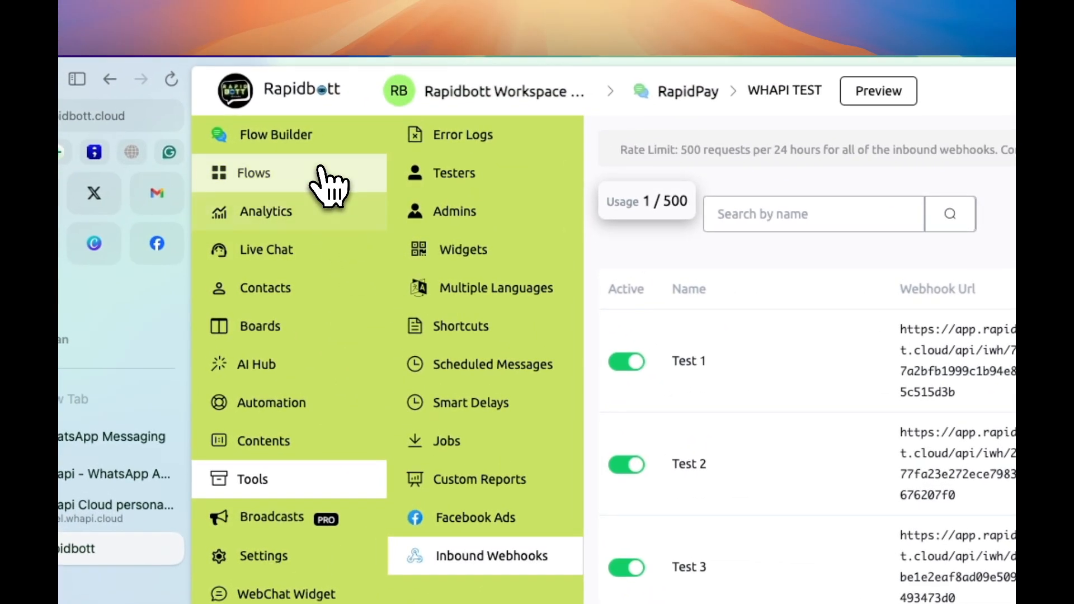
left_click(321, 171)
left_click(503, 381)
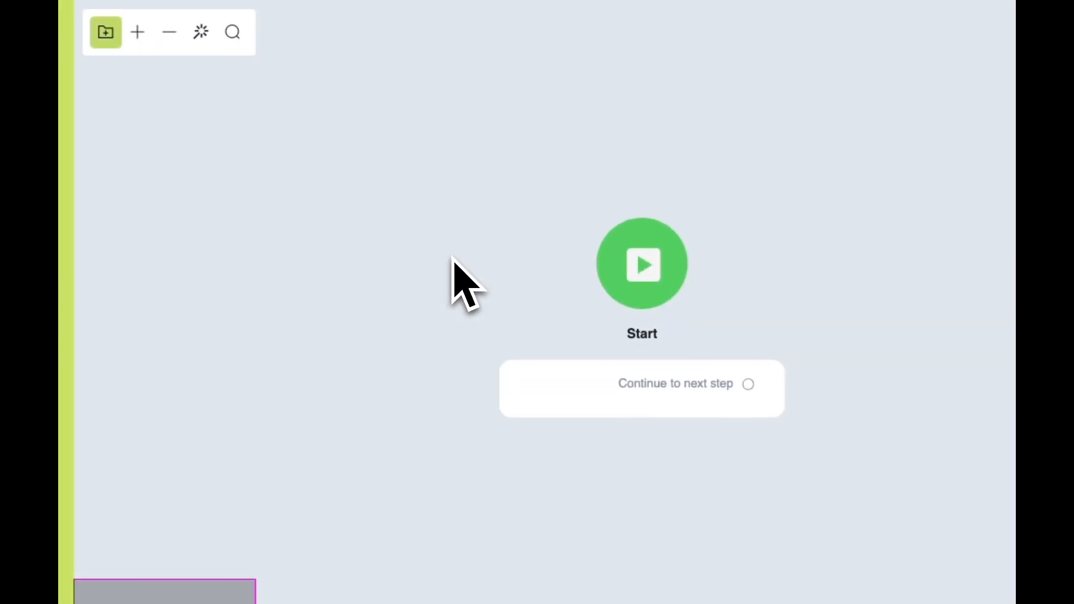
left_click_drag(607, 372, 325, 299)
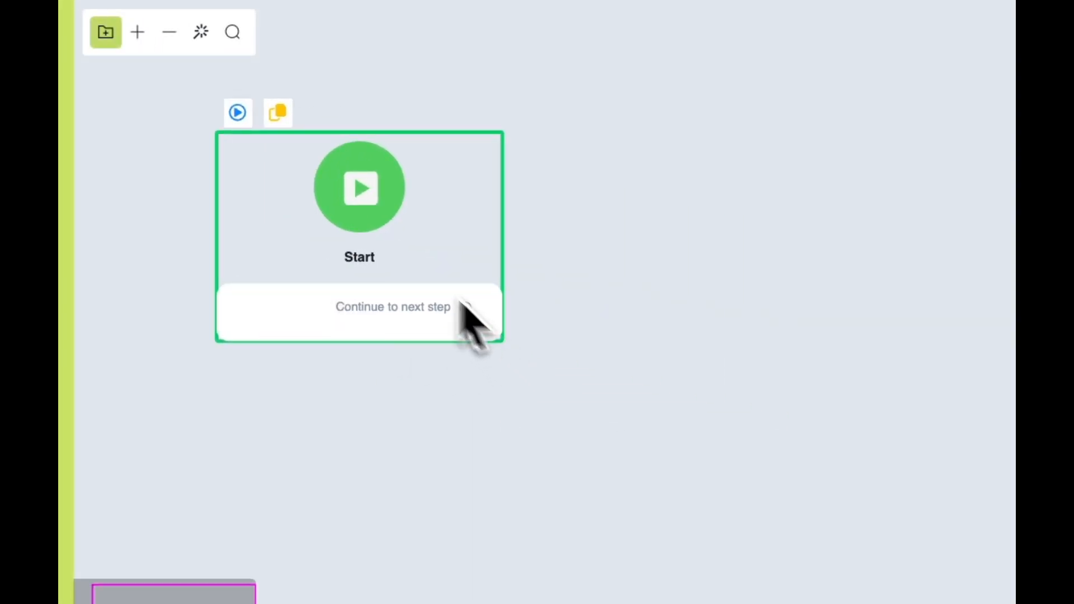
left_click_drag(467, 307, 687, 247)
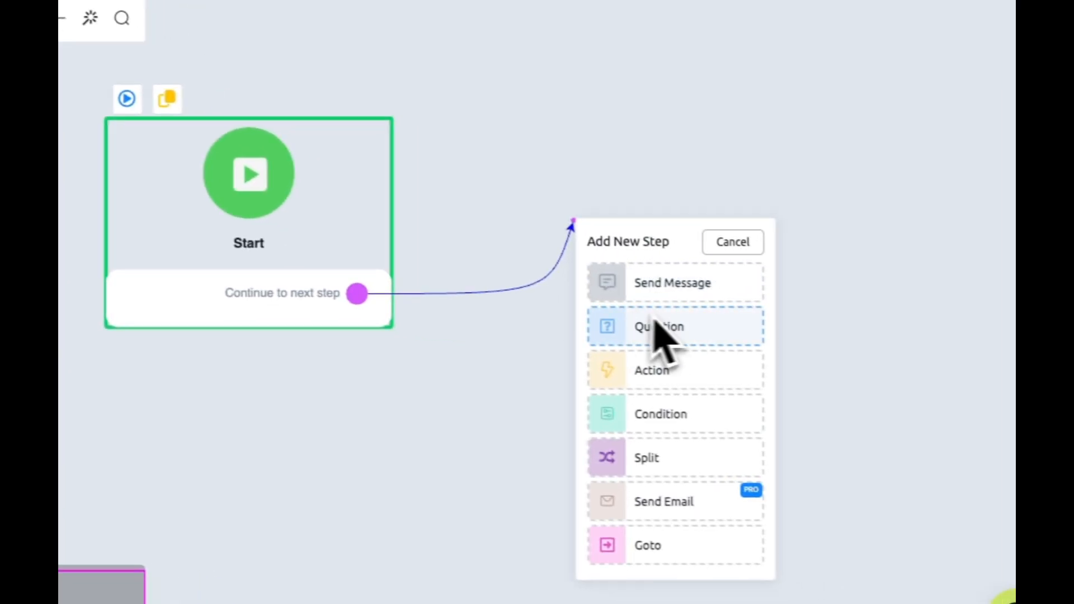
left_click(652, 377)
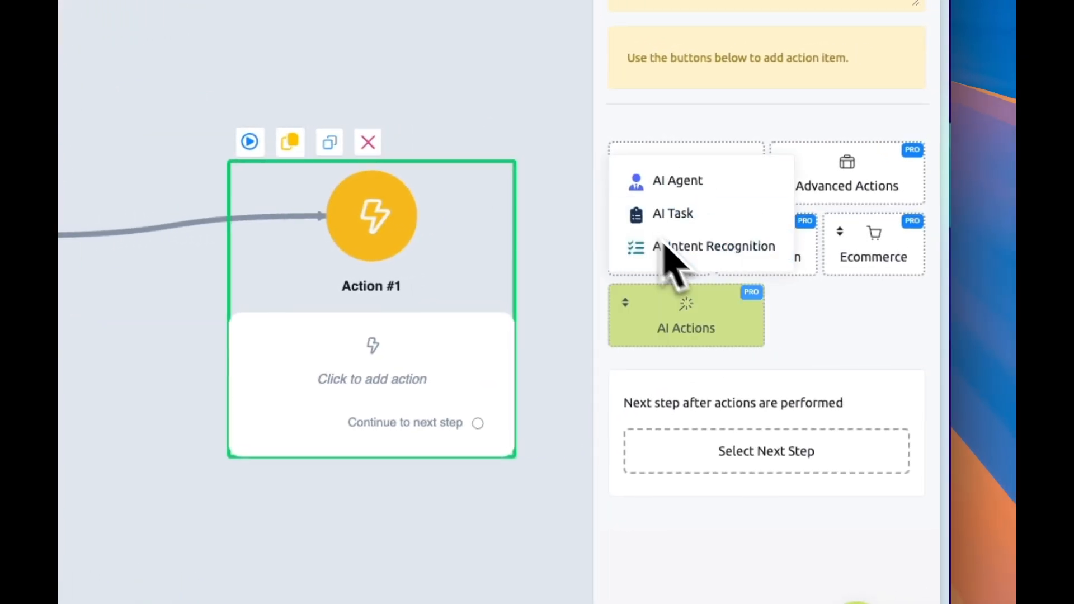
- Set the action's integration to Whapi Cloud [2.2] and bring up its action choices
left_click(671, 252)
scroll(807, 281, "down", 5)
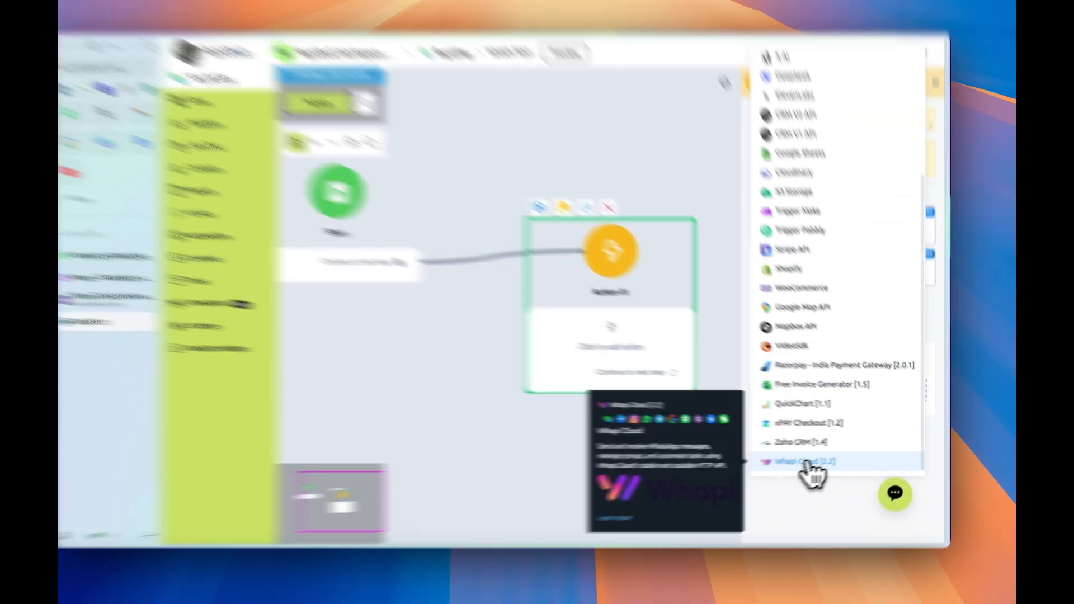
left_click(818, 459)
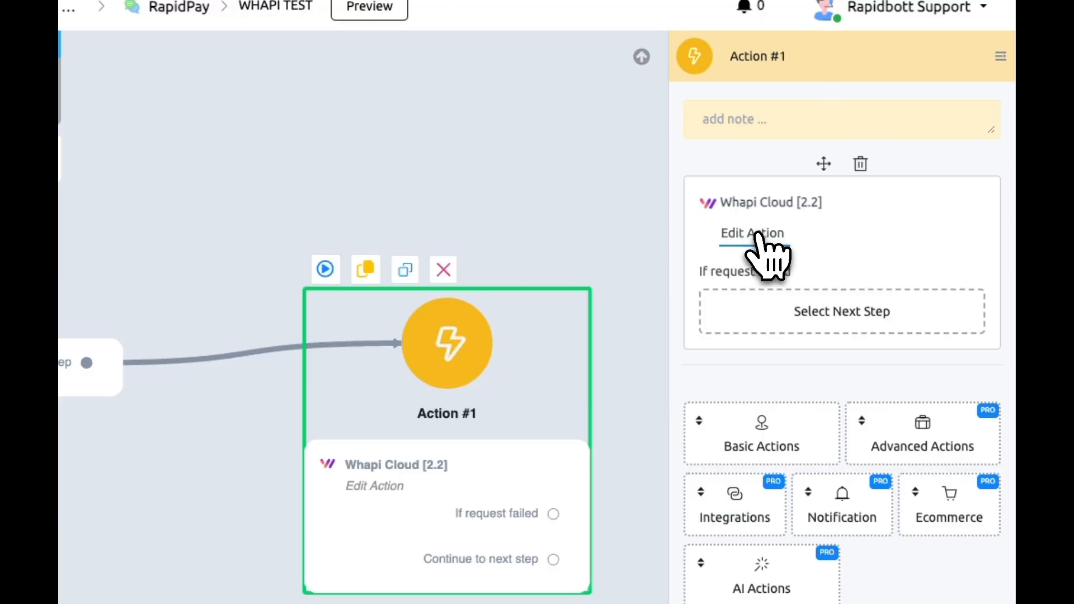
left_click(750, 219)
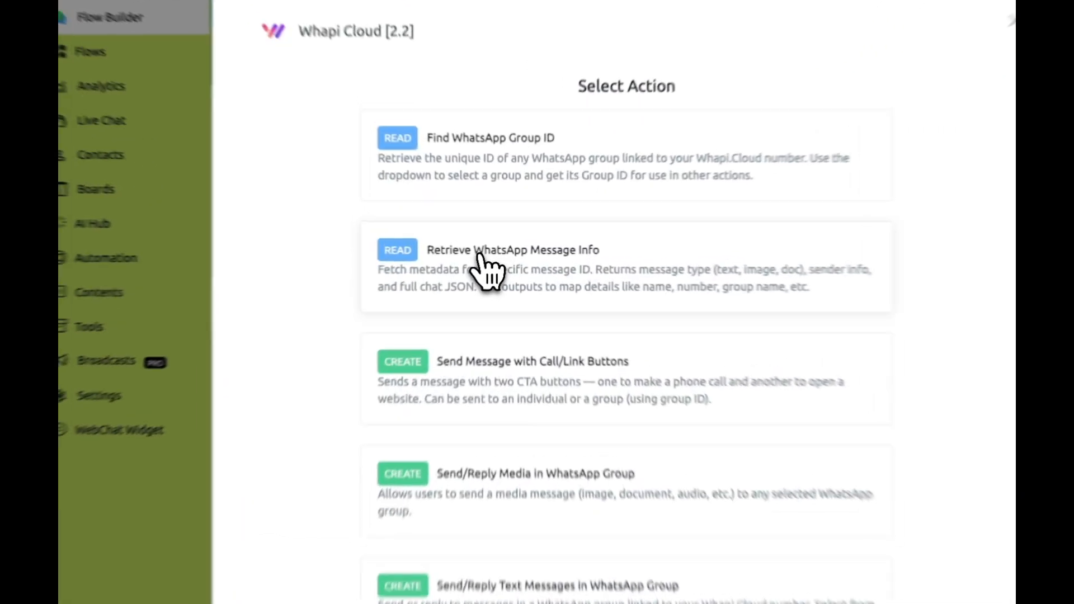
- Choose Retrieve WhatsApp Message Info and fill Message ID with the msg_id field
left_click(492, 259)
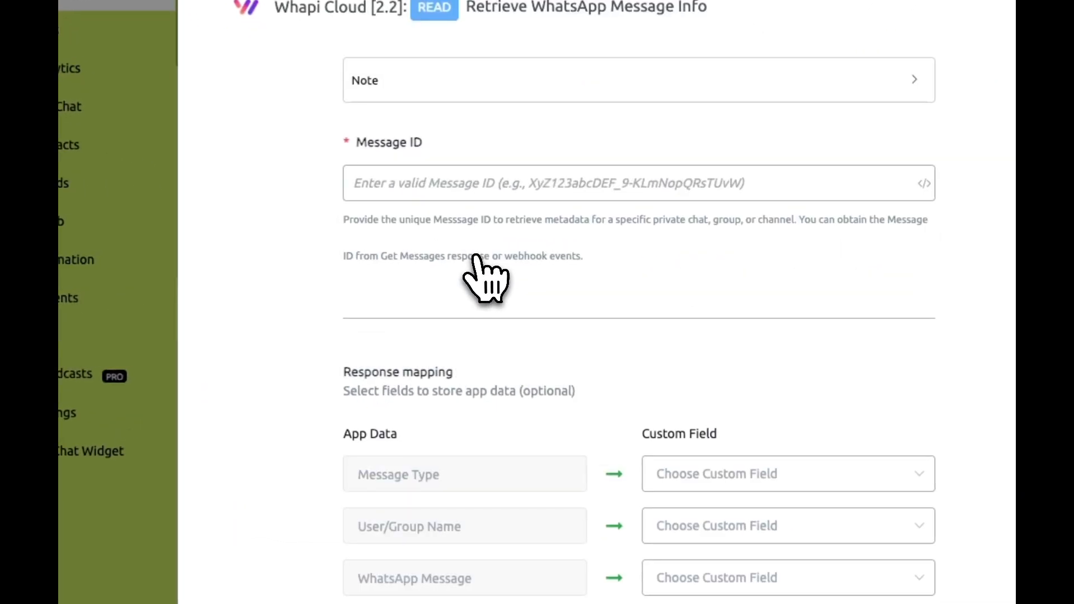
left_click(497, 178)
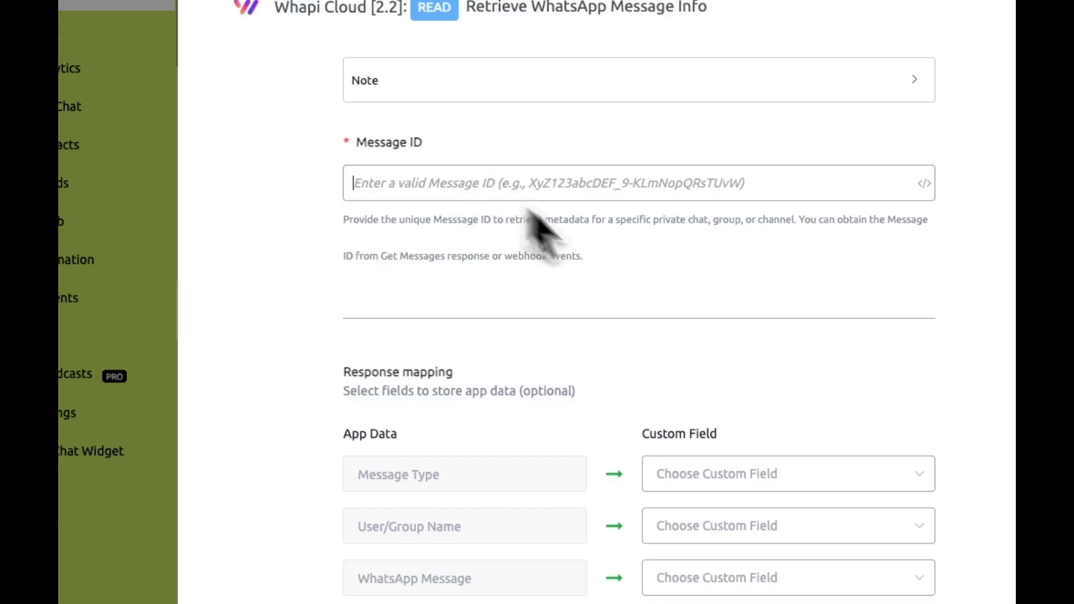
scroll(577, 343, "down", 6)
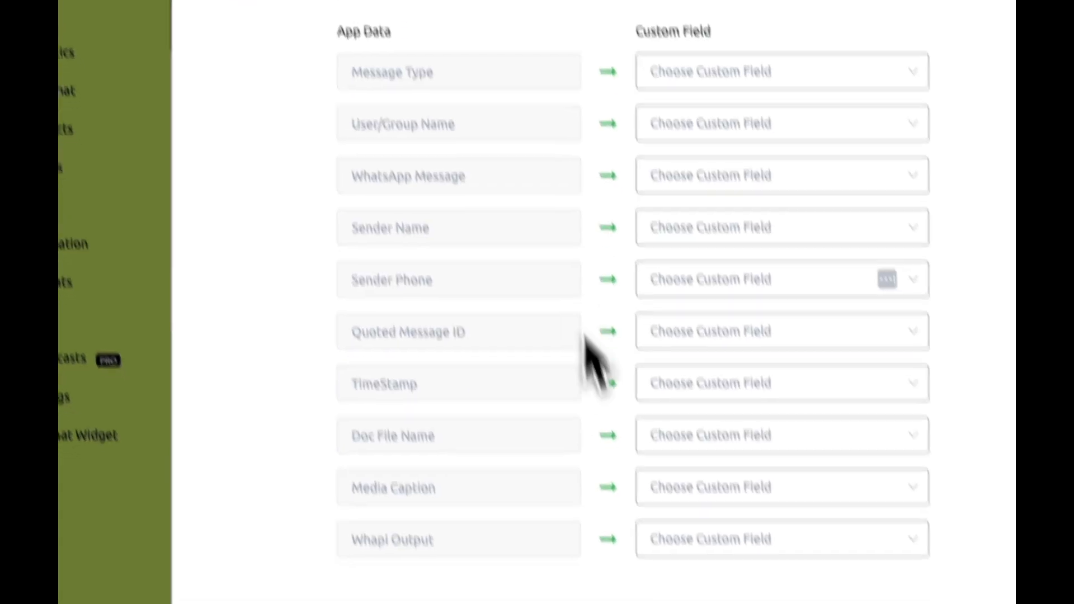
scroll(632, 482, "up", 6)
left_click(885, 86)
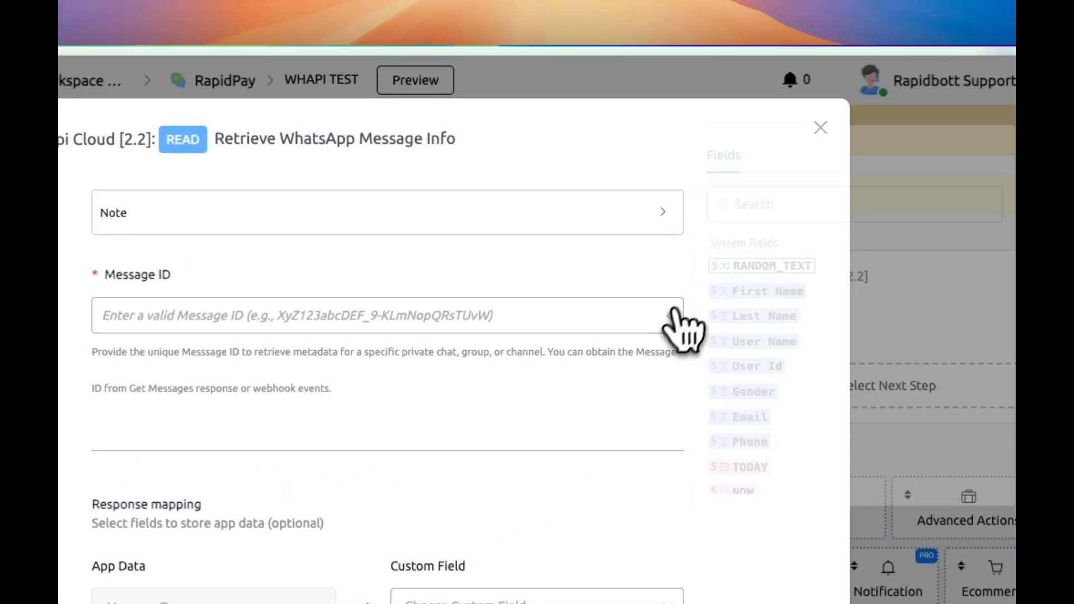
type("msg")
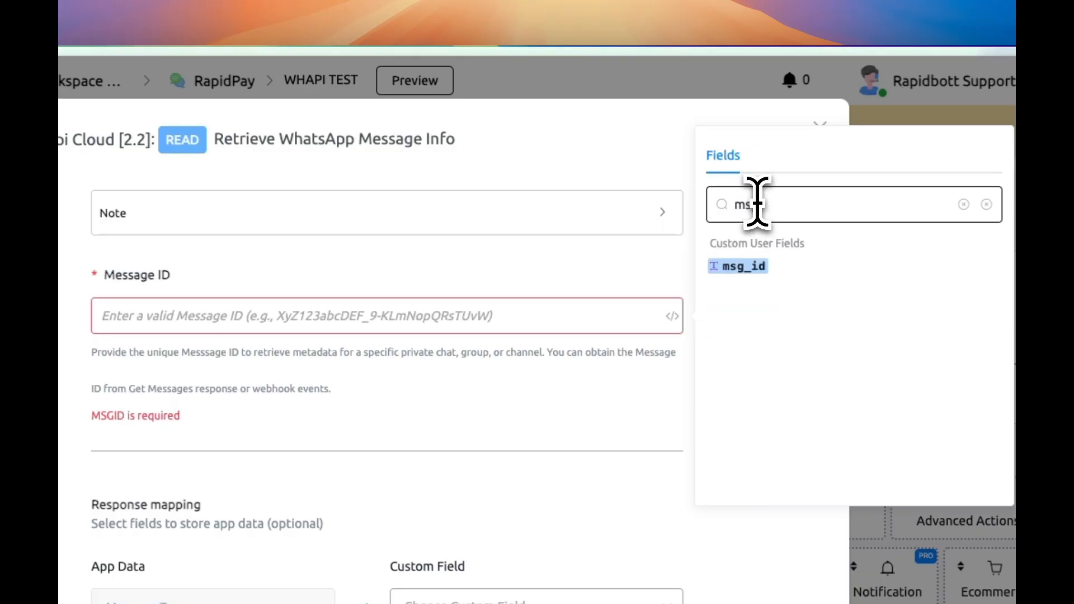
left_click(744, 266)
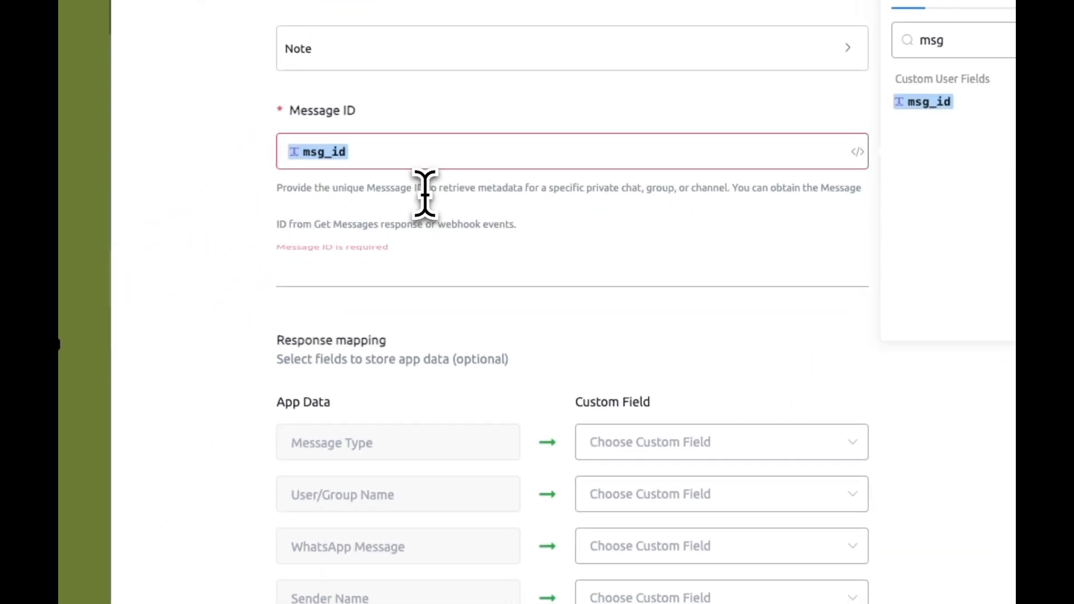
- Store Message Type, User/Group Name and WhatsApp Message in Message Type, group name and WA Content
left_click(643, 444)
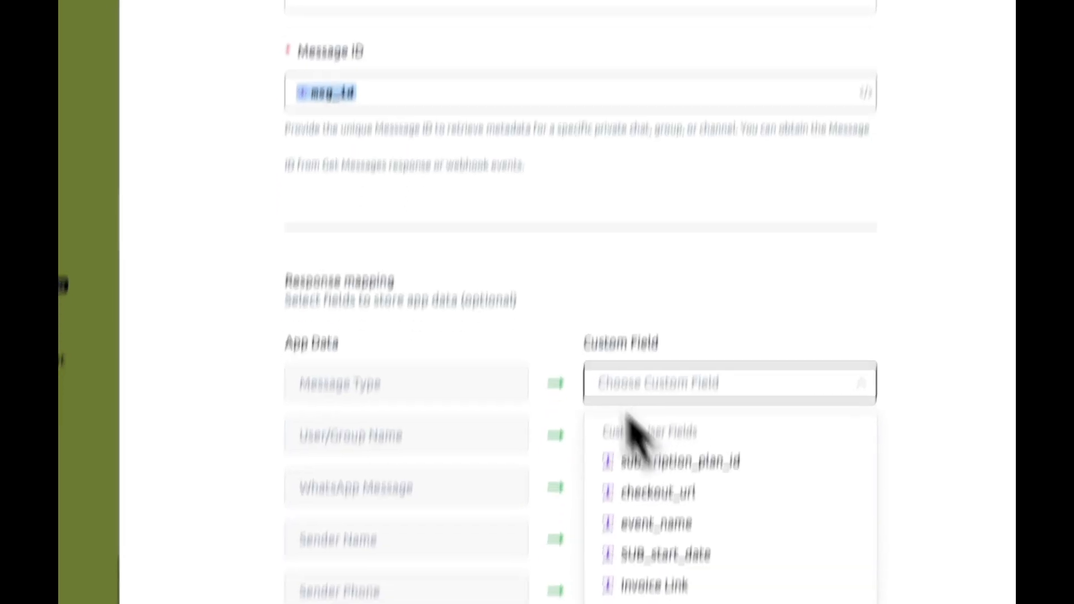
type("mes")
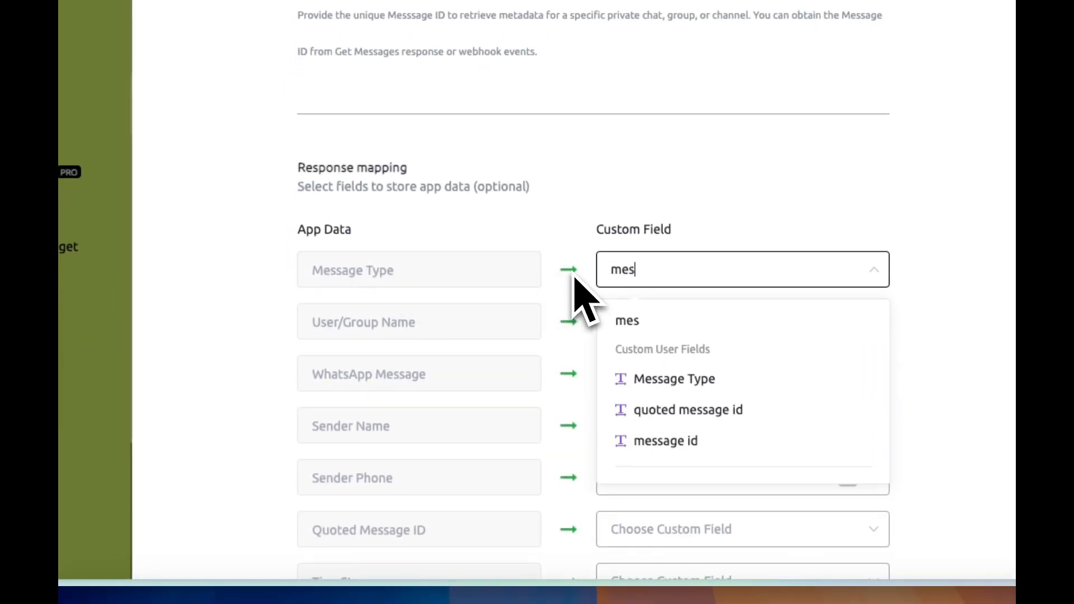
left_click(643, 380)
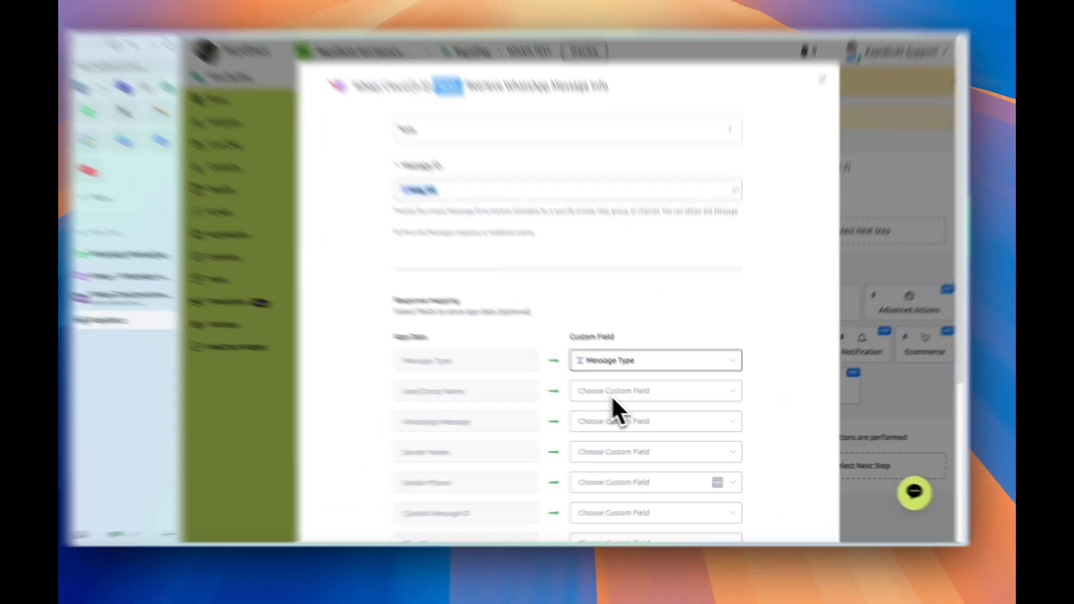
left_click(621, 397)
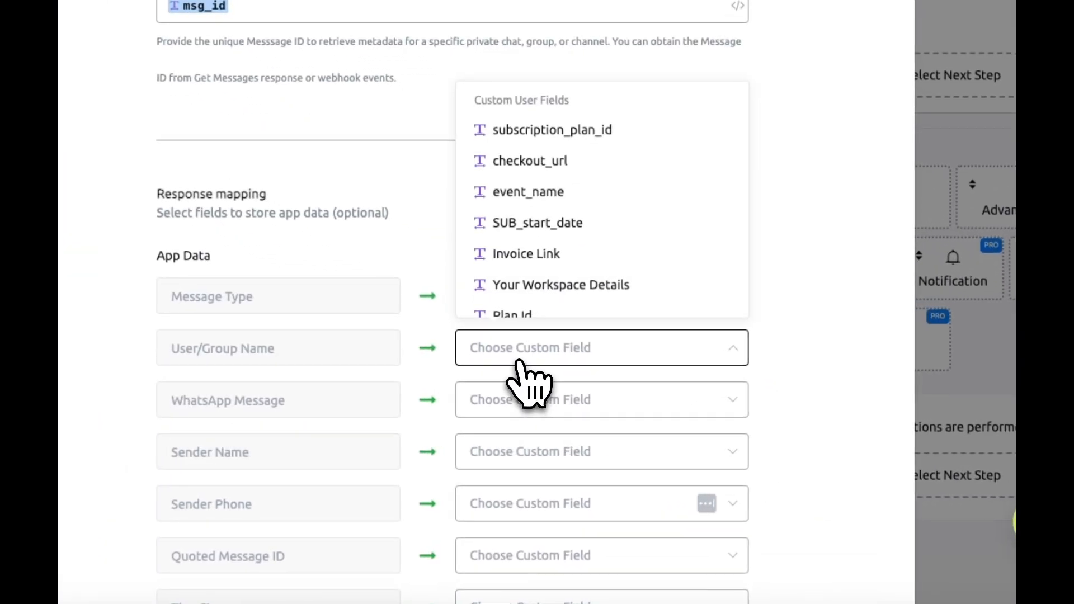
type("gro")
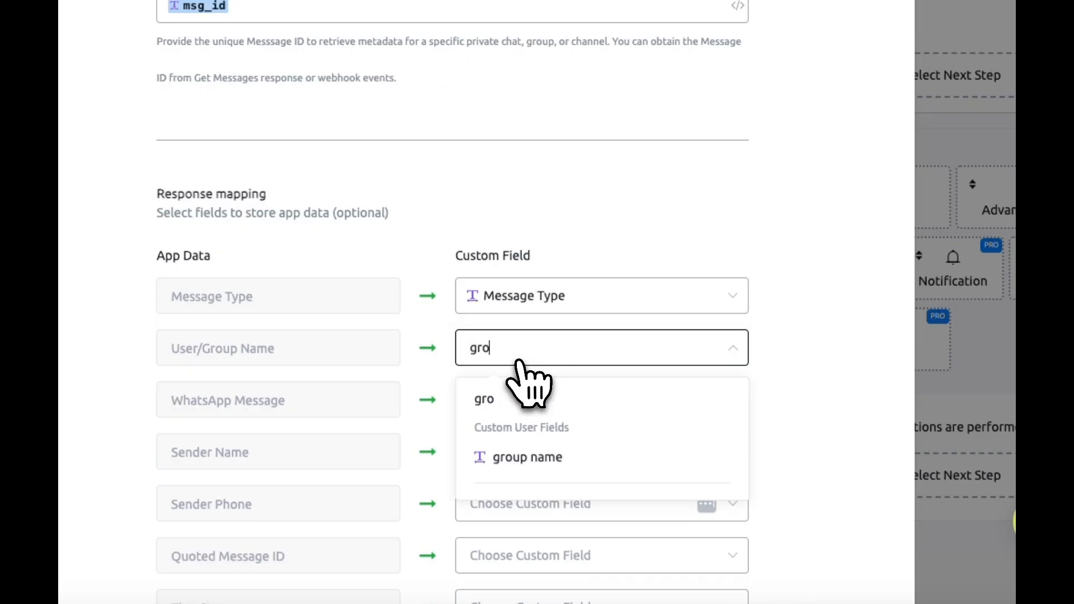
left_click(532, 458)
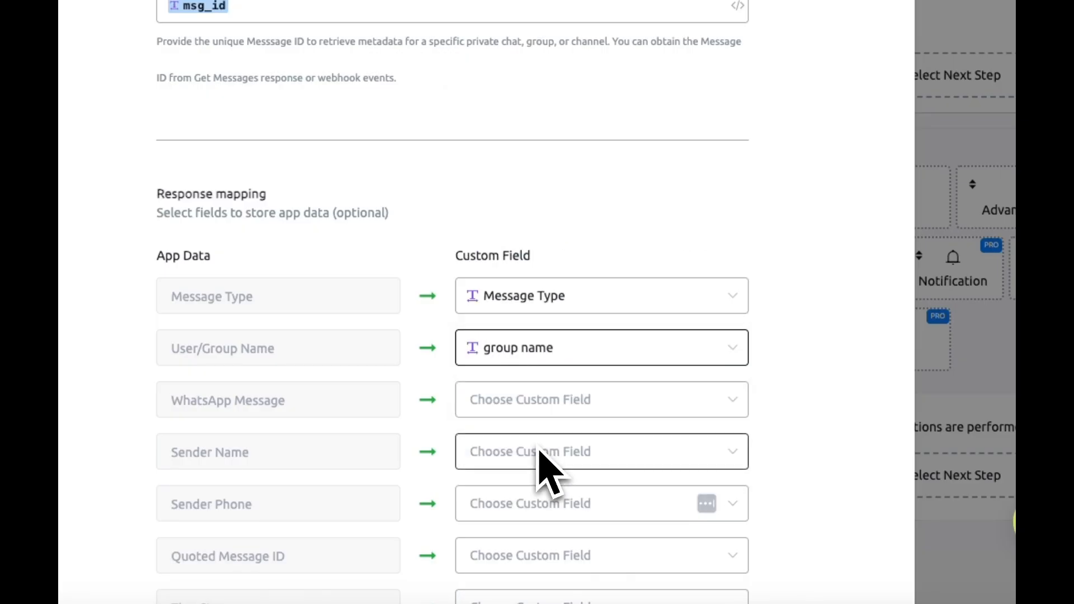
scroll(583, 361, "down", 3)
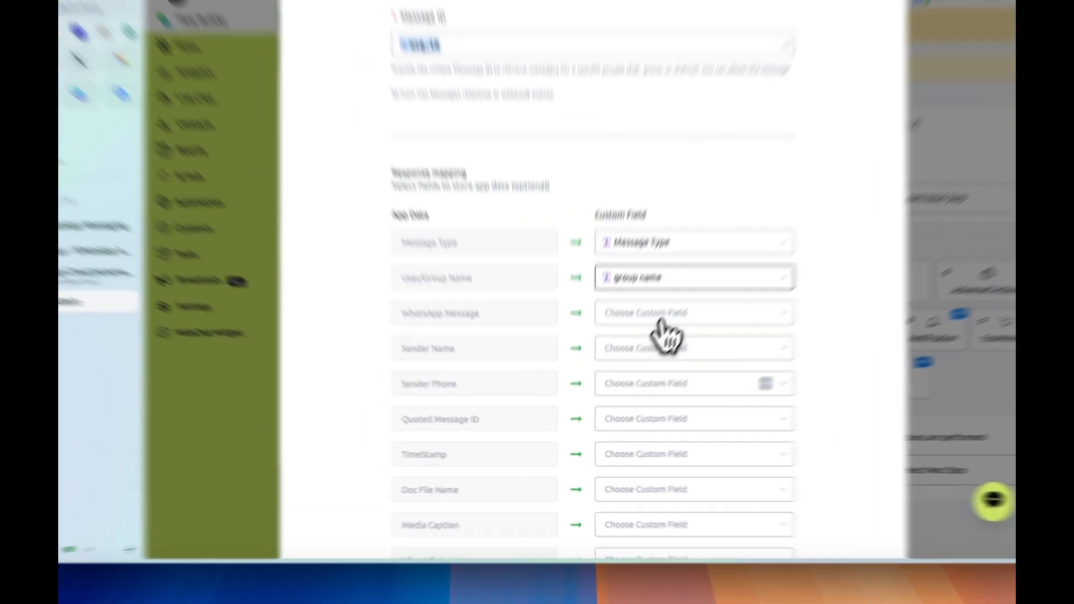
left_click(777, 350)
type("wa")
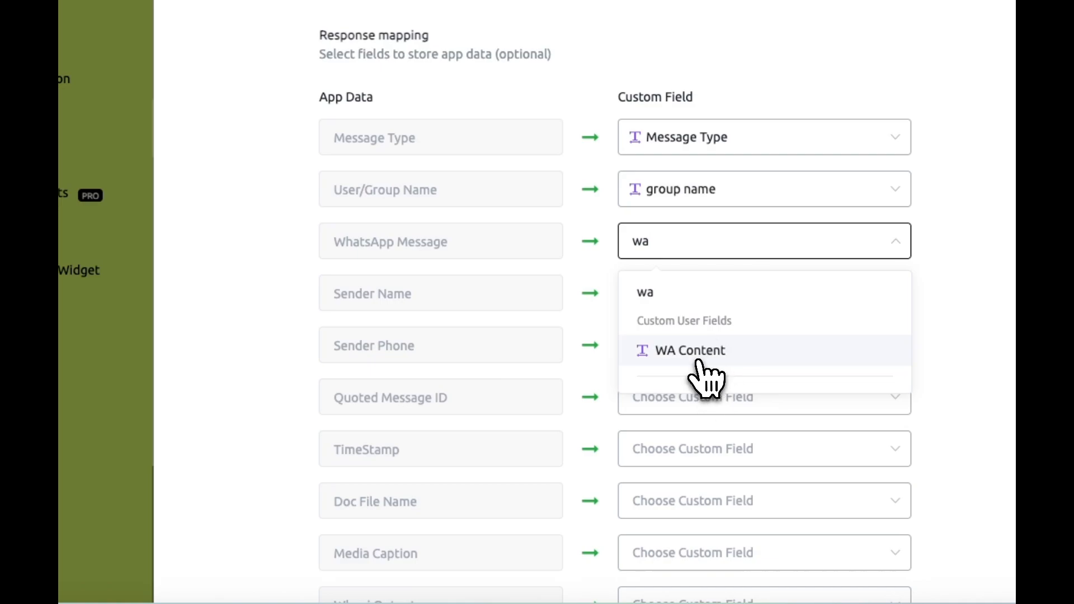
left_click(693, 351)
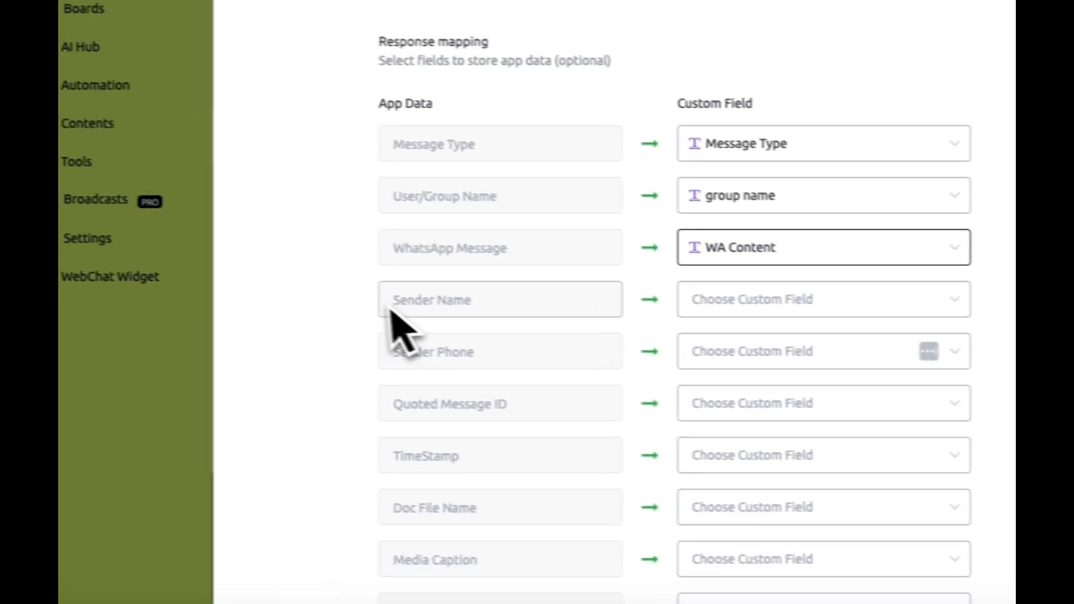
- Map Sender Name to 'sender name' and Sender Phone to 'sender phone'
left_click(722, 254)
type("send")
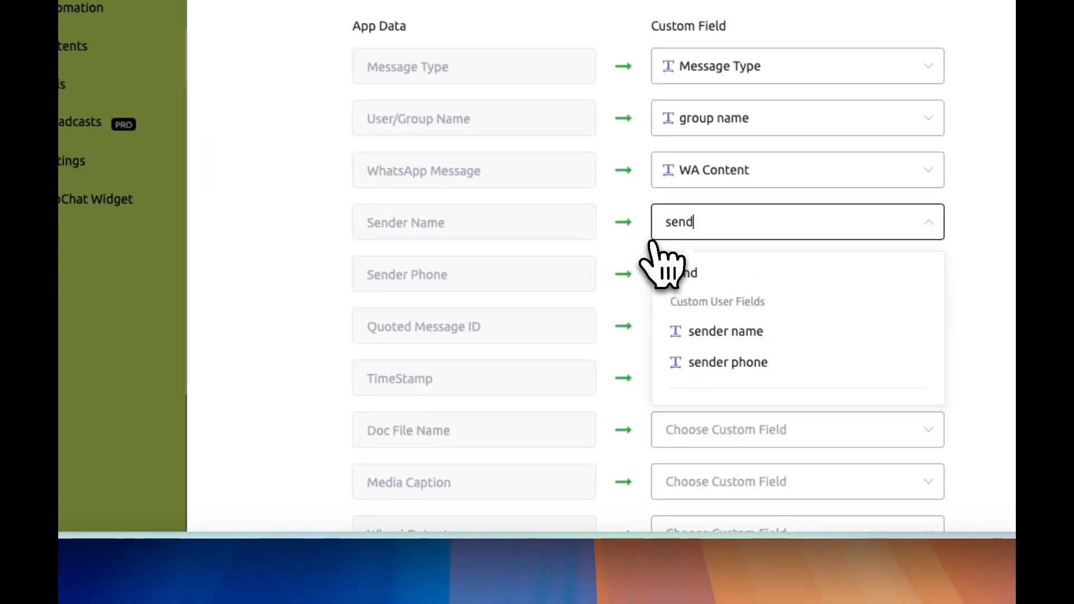
left_click(710, 332)
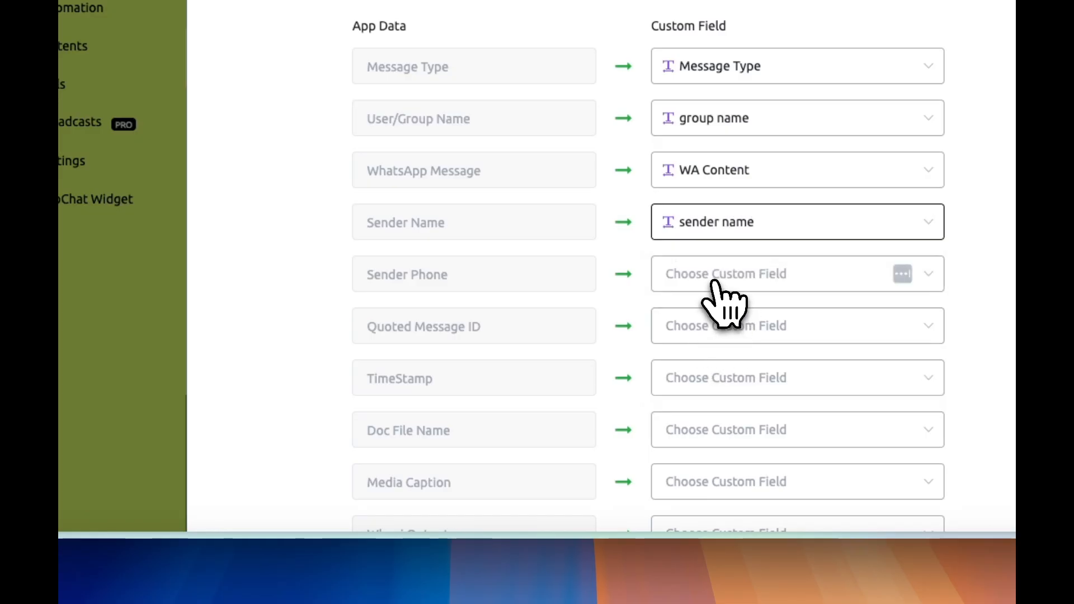
left_click(710, 280)
type("send")
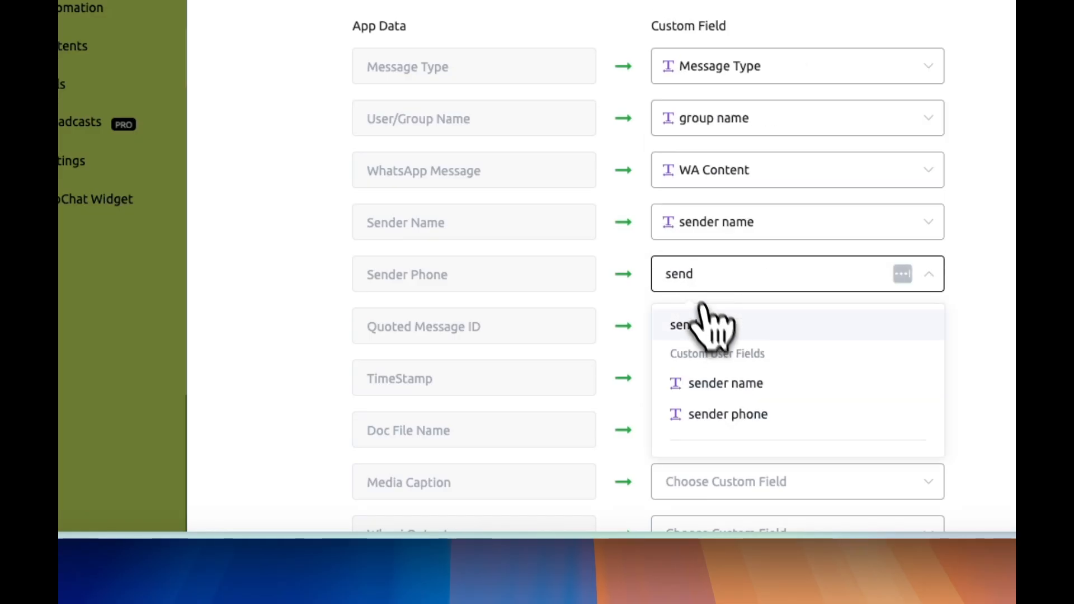
left_click(722, 415)
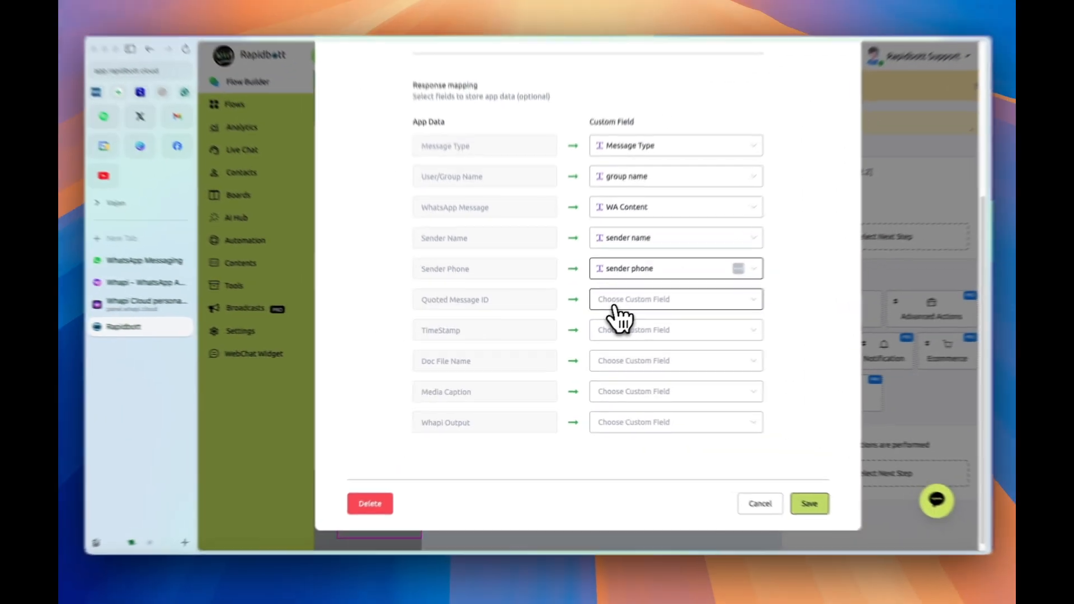
- Store Quoted Message ID, TimeStamp and Doc File Name in quoted message id, TimeStamp and filename
left_click(679, 256)
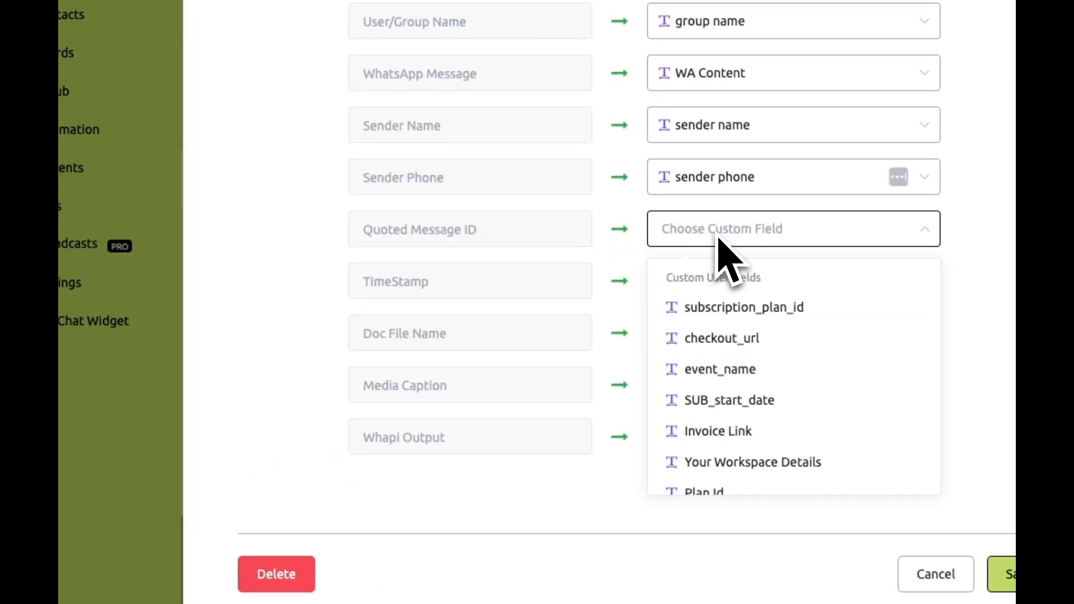
type("qu")
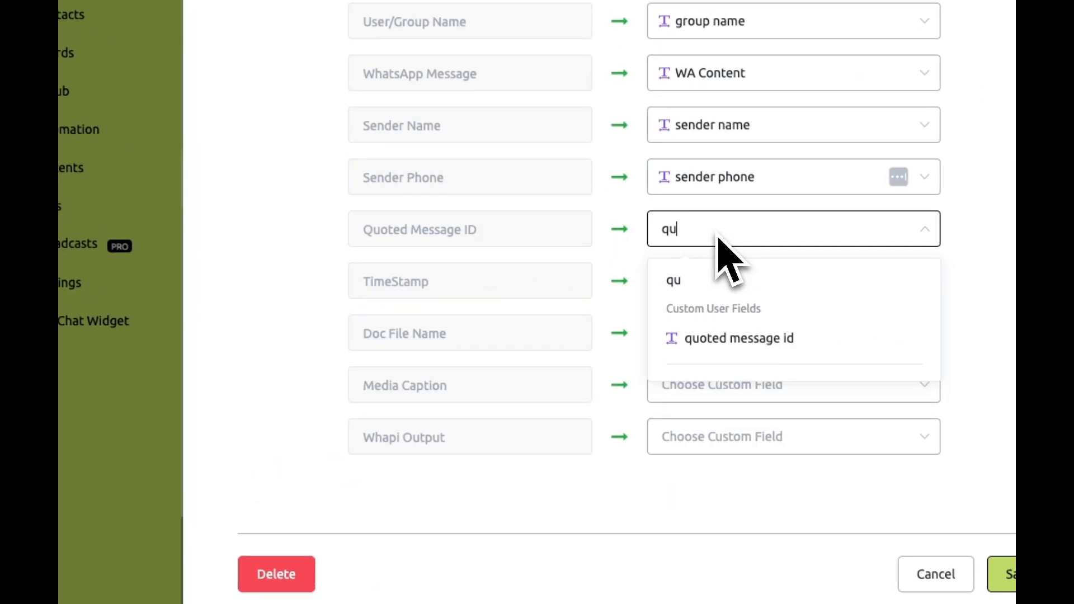
left_click(726, 348)
left_click(702, 288)
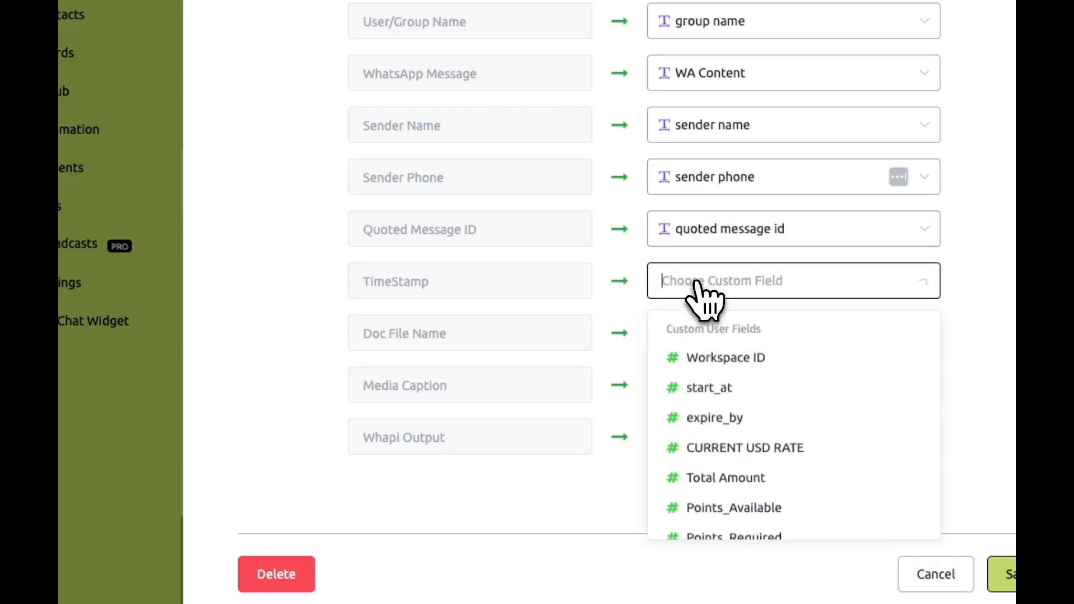
type("tim")
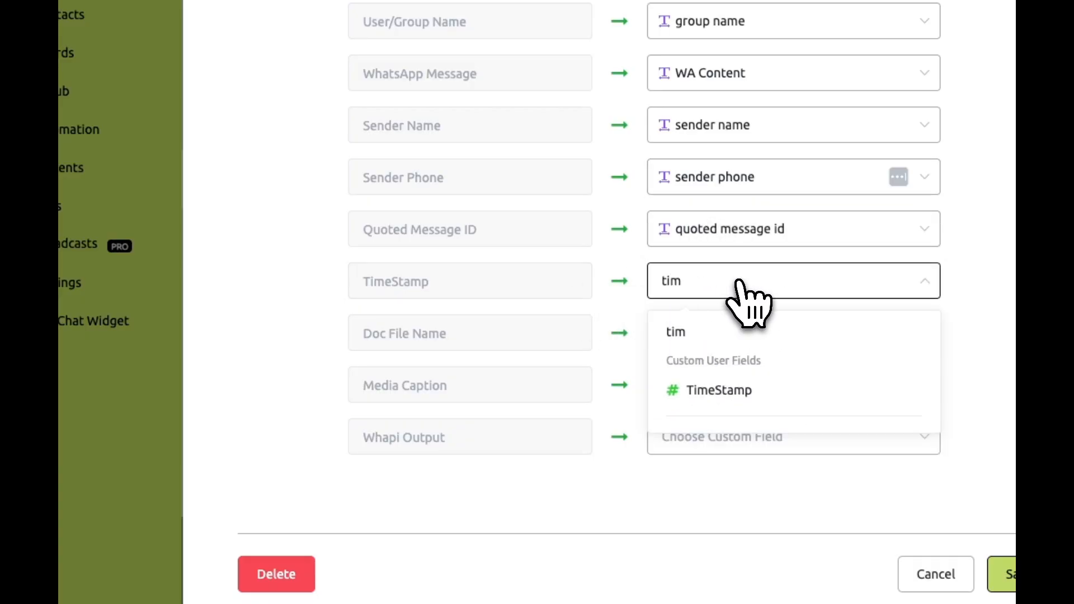
left_click(716, 393)
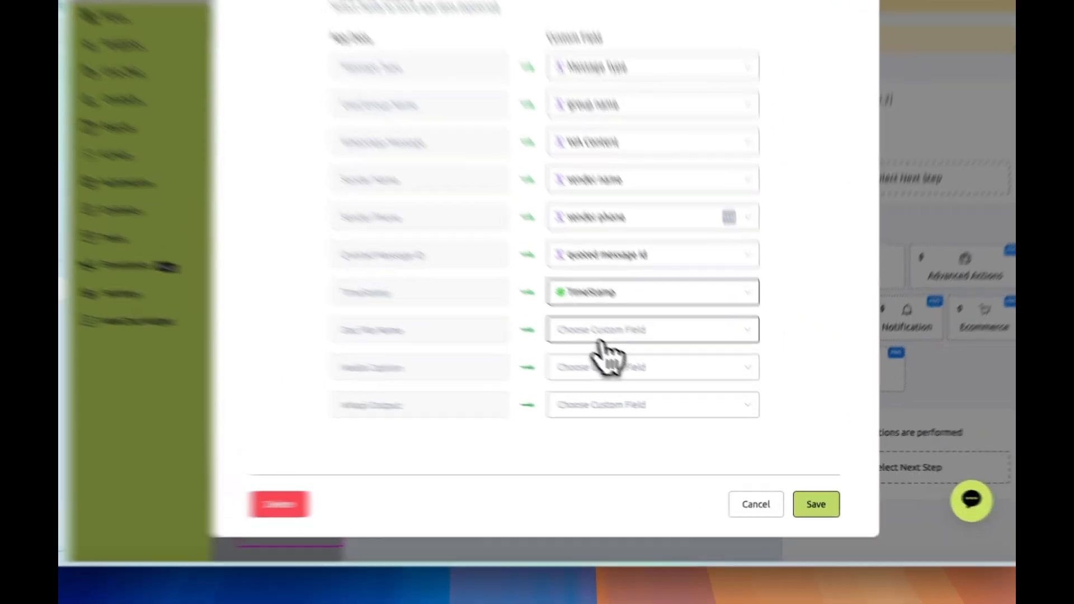
left_click(651, 313)
type("fil")
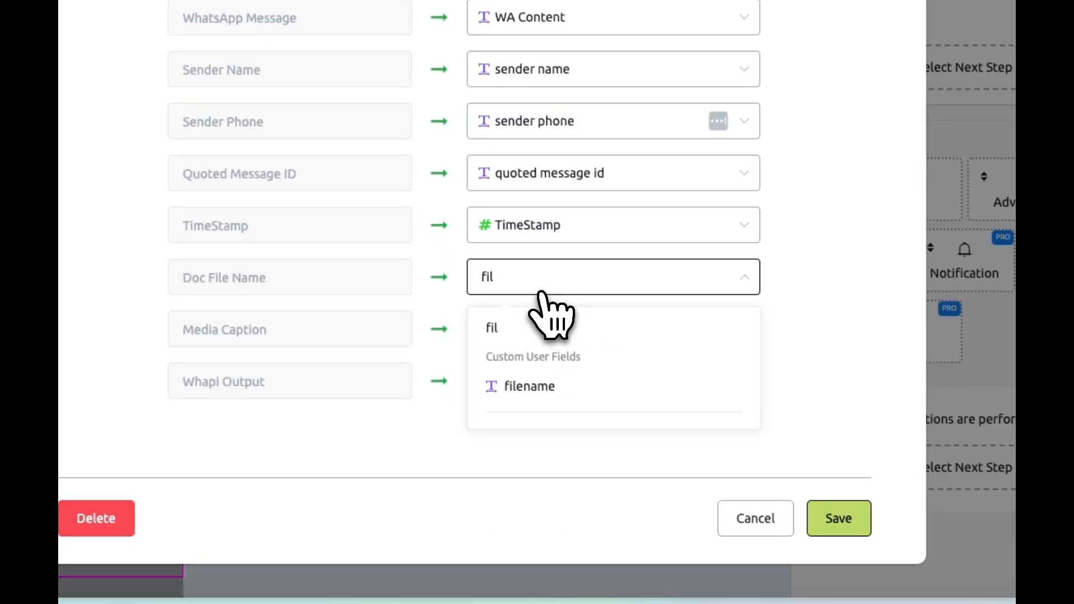
left_click(529, 386)
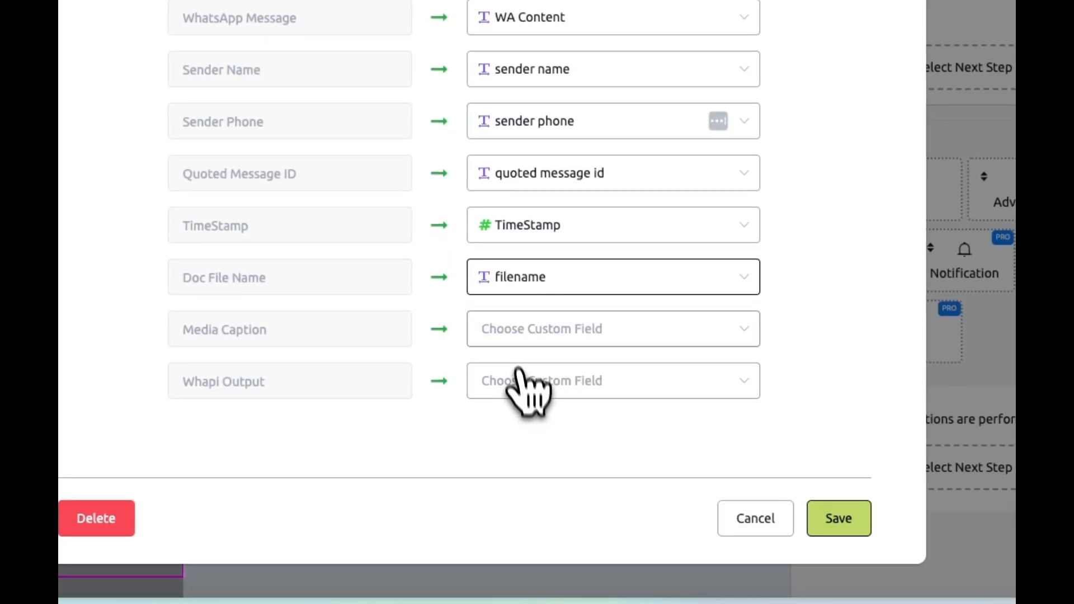
- Create a new Text custom field 'media caption' for Media Caption
left_click(537, 323)
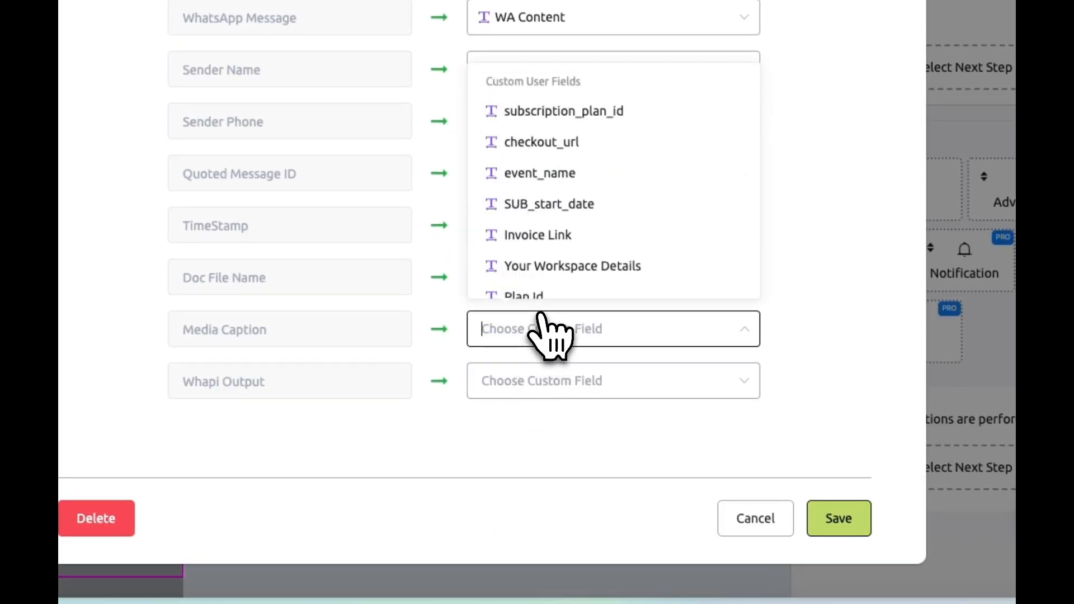
type("cap")
key("BackSpace")
key("BackSpace")
key("BackSpace")
type("med")
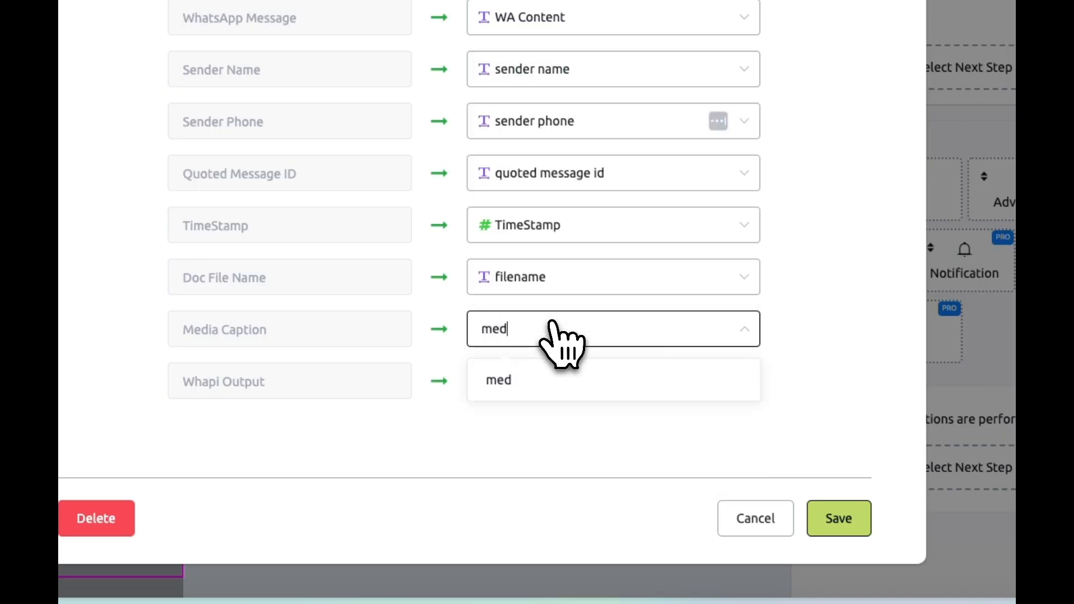
key("BackSpace")
key("BackSpace")
key("BackSpace")
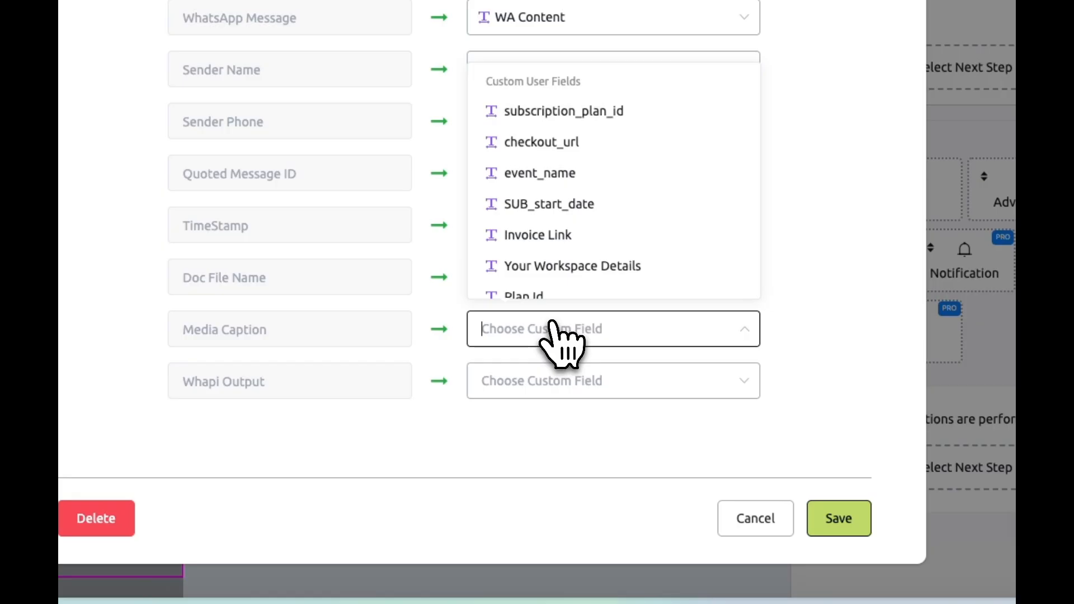
type("m,")
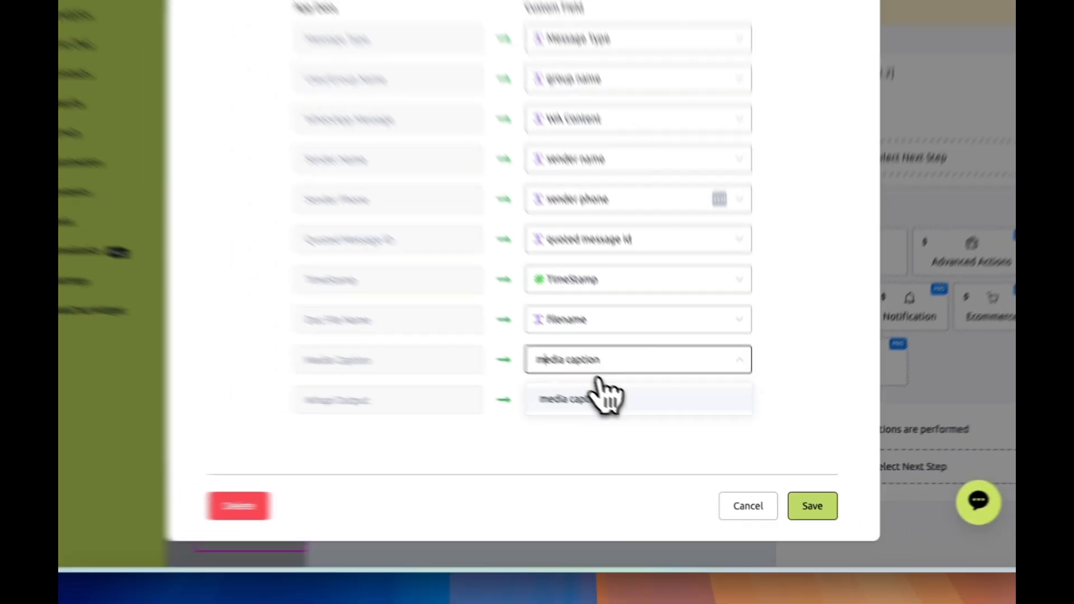
left_click(565, 380)
left_click(196, 27)
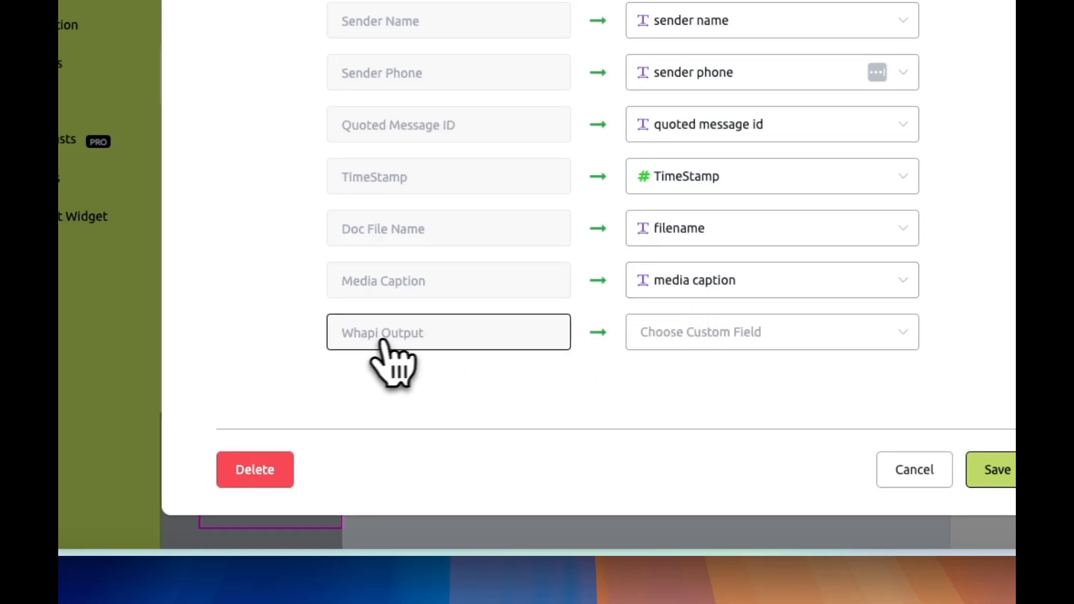
- Store Whapi Output in the WHAPI_DATA field
left_click(688, 343)
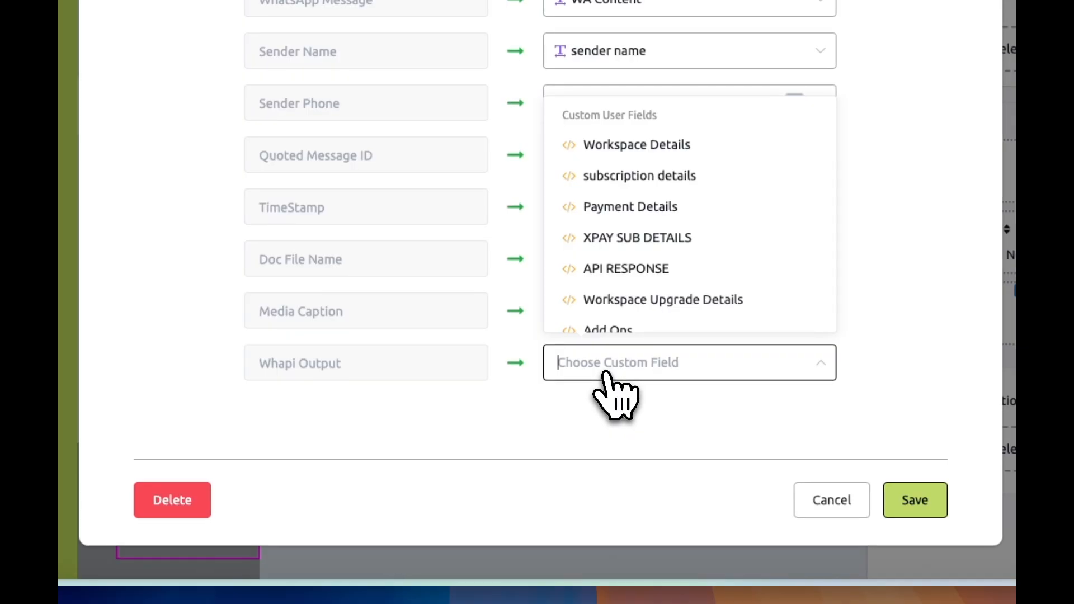
type("wha")
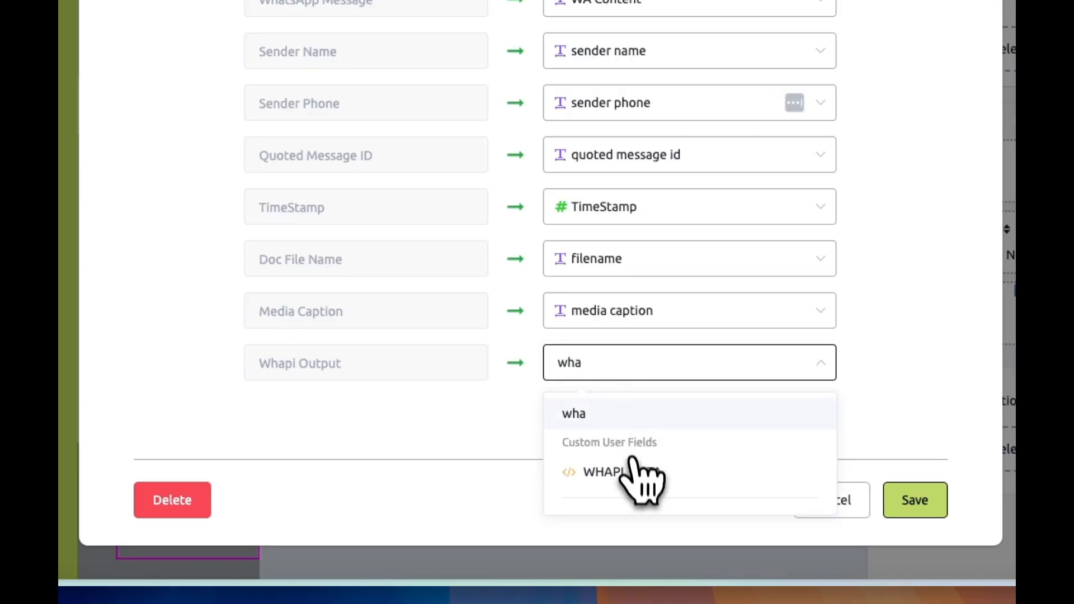
left_click(627, 472)
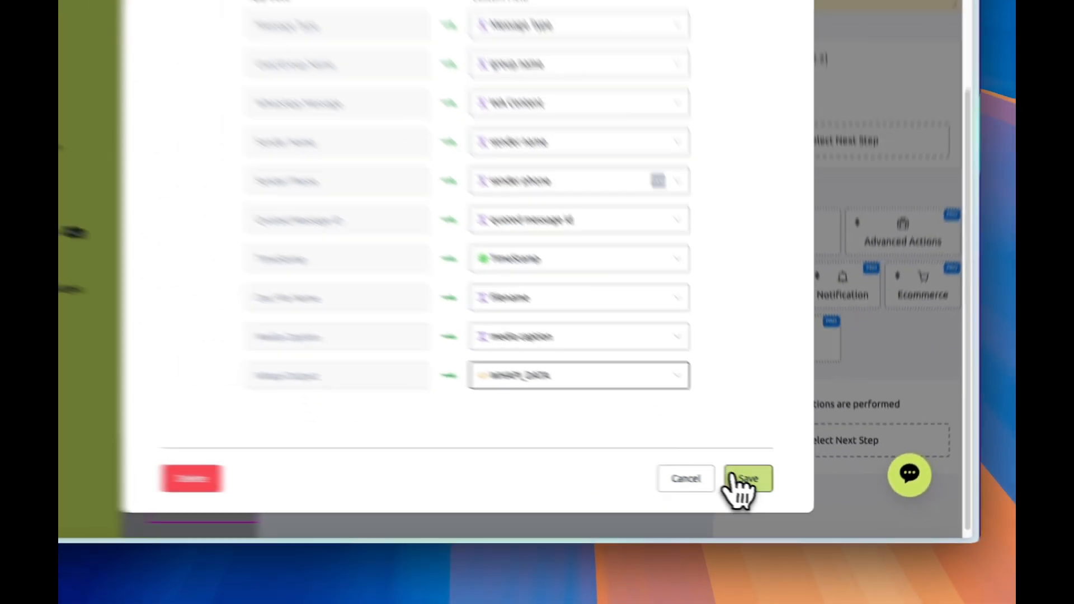
- Save the response mapping and attach a Condition step to Action #1's continue path
left_click(738, 486)
left_click(492, 413)
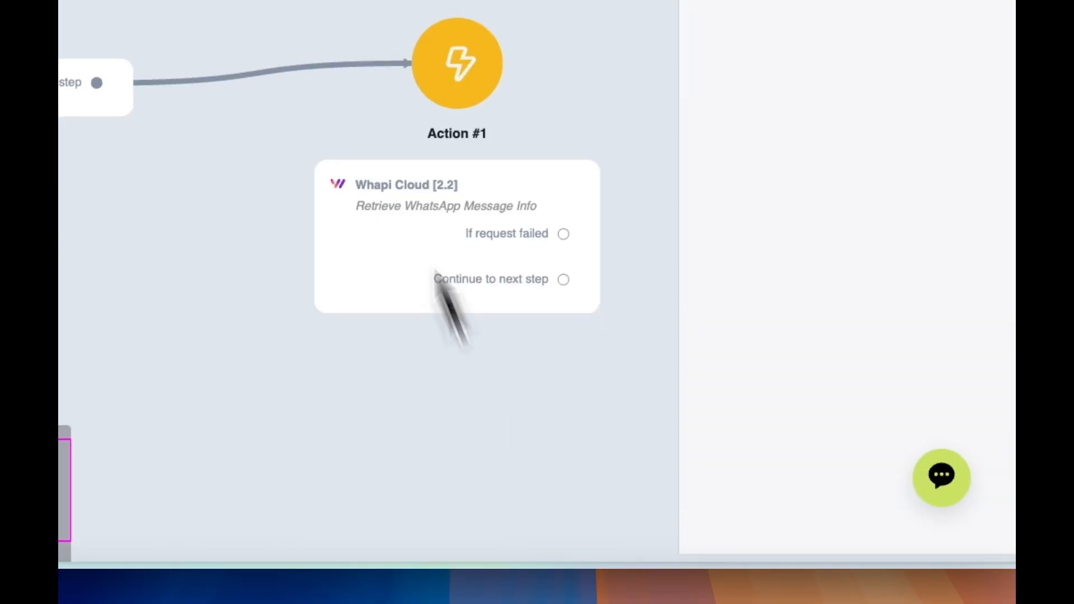
left_click_drag(388, 209, 426, 140)
left_click_drag(749, 326, 371, 447)
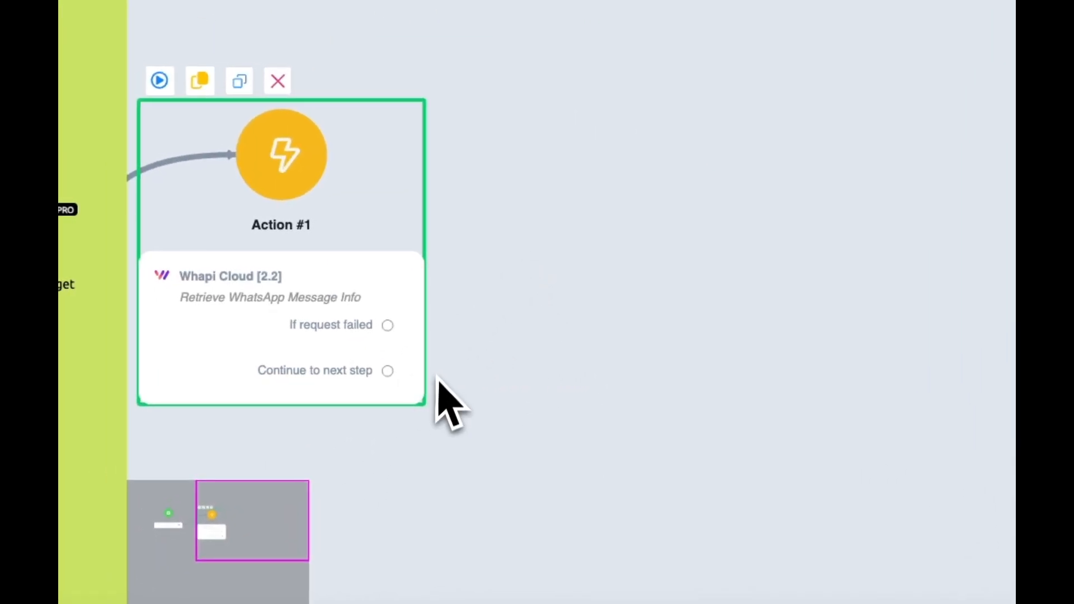
left_click_drag(388, 370, 602, 230)
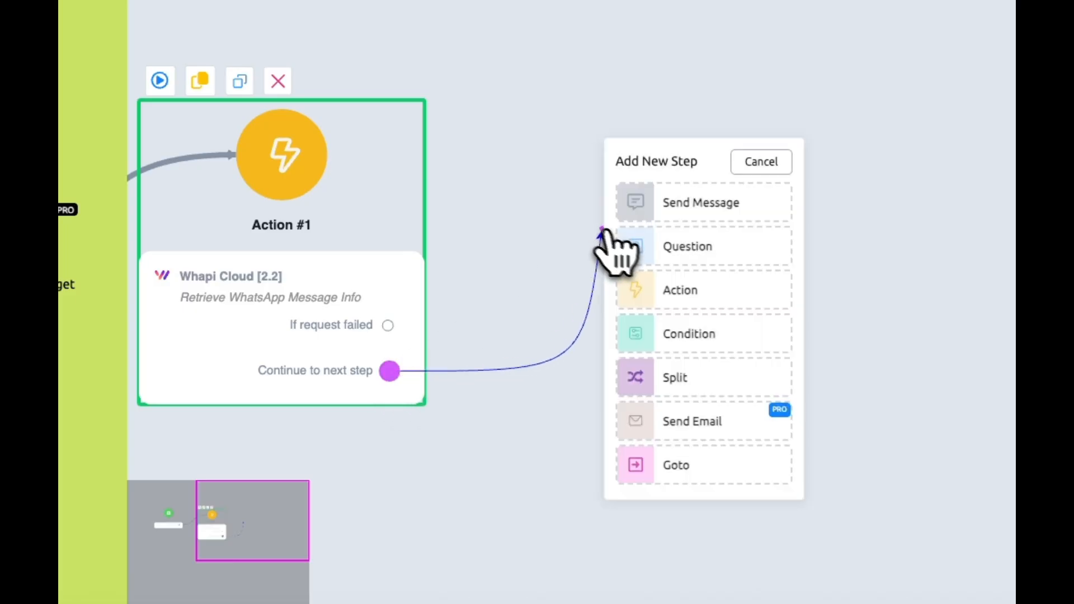
left_click(696, 335)
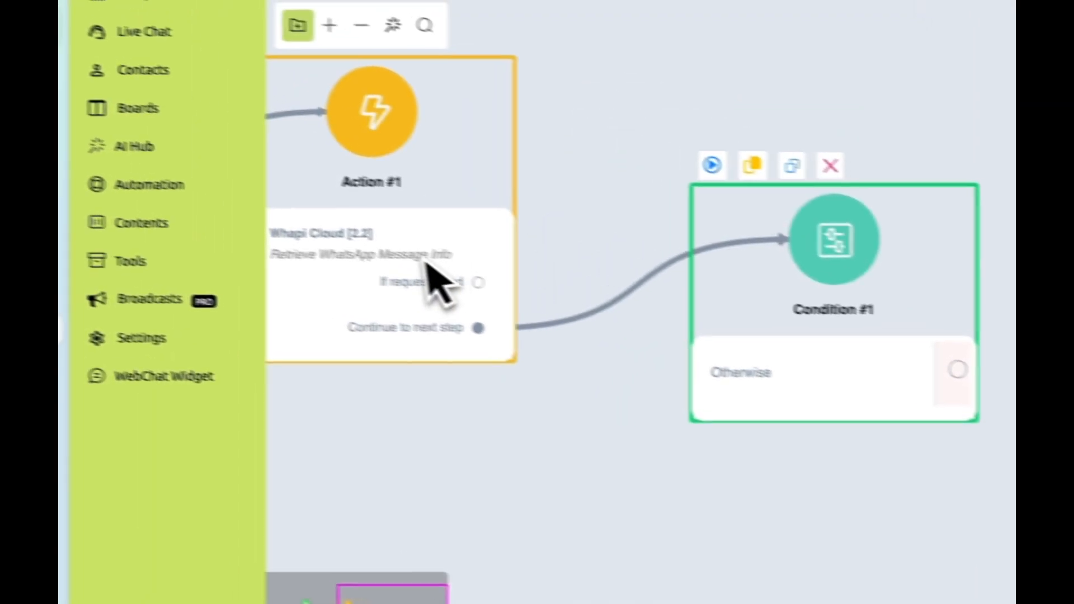
- Review the Retrieve WhatsApp Message Info settings and close them unchanged
left_click(322, 169)
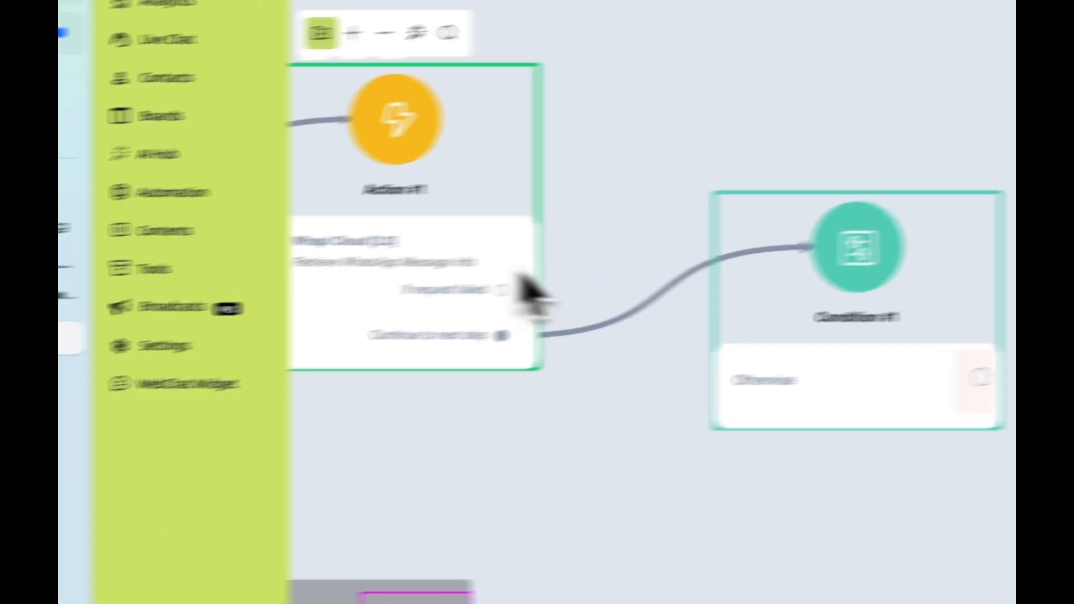
left_click(781, 145)
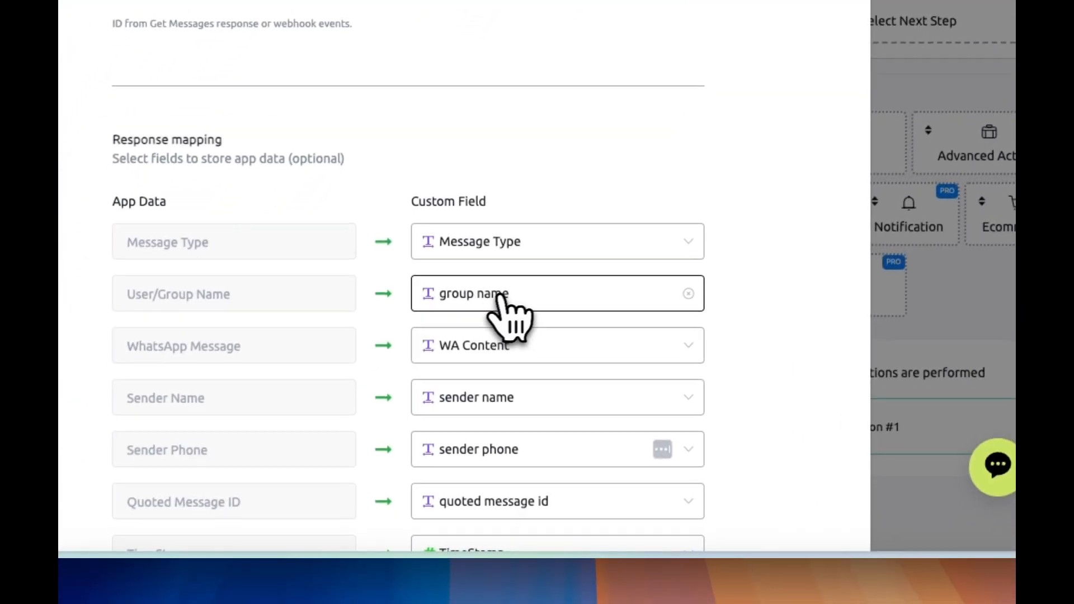
scroll(513, 392, "down", 3)
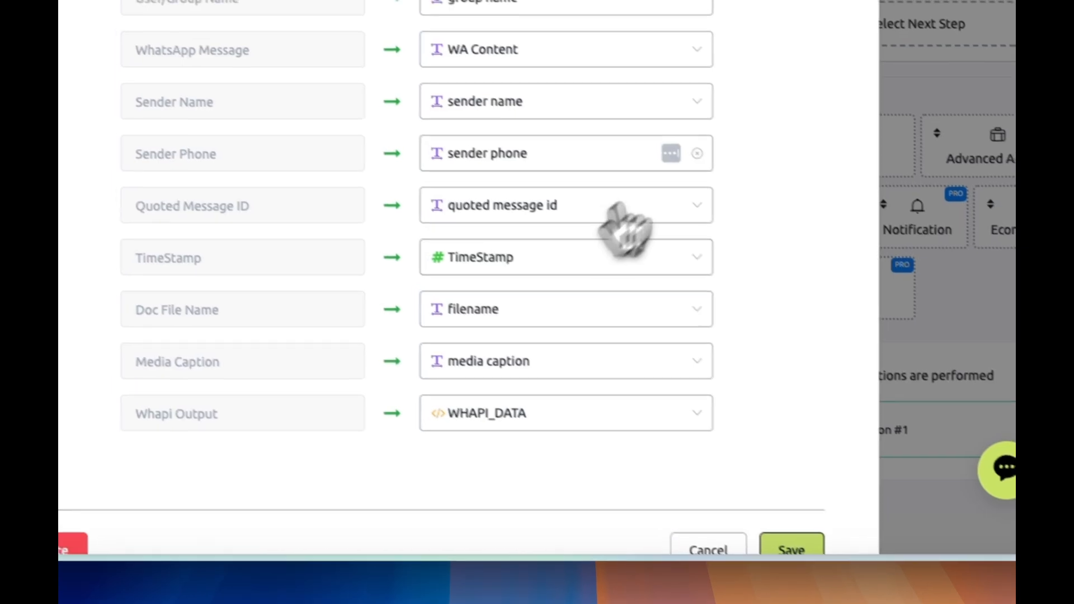
scroll(603, 218, "down", 2)
left_click(701, 459)
- Delete the stray Condition #1 step from the canvas
left_click(595, 441)
left_click_drag(543, 248, 546, 376)
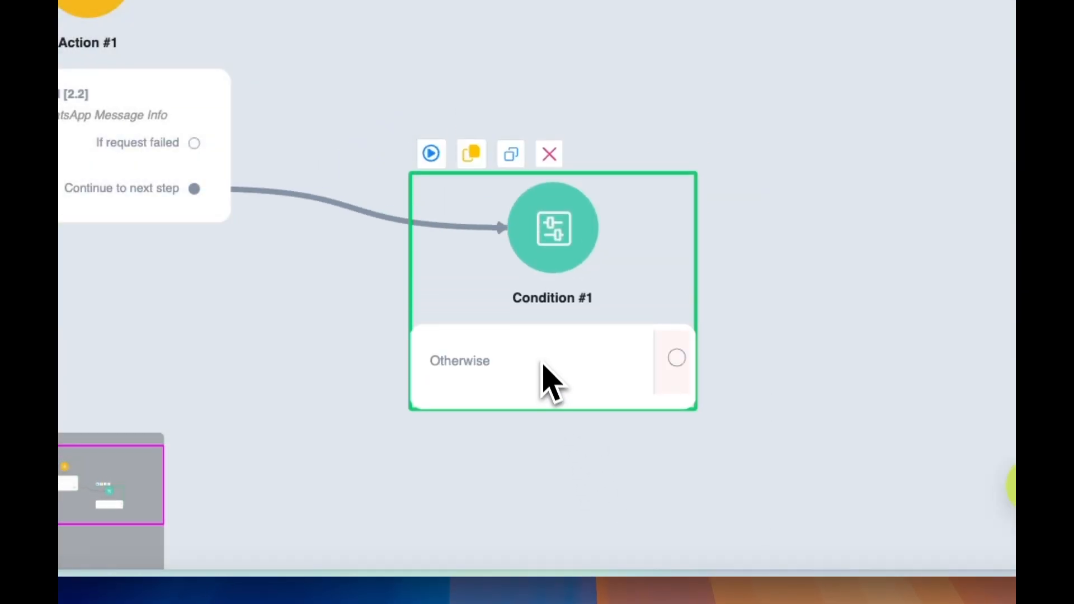
left_click(550, 153)
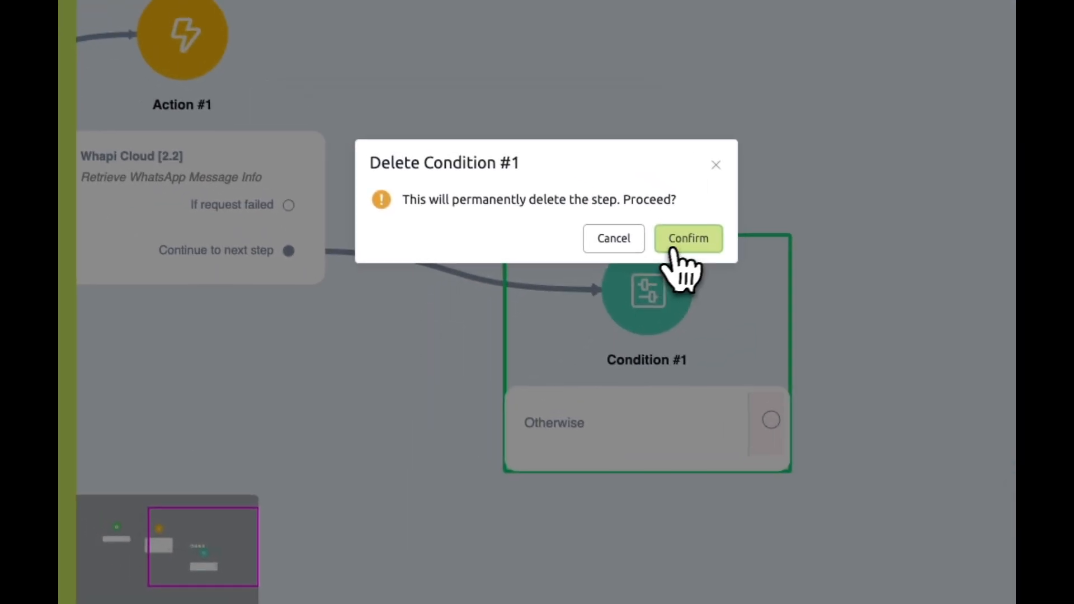
left_click(675, 246)
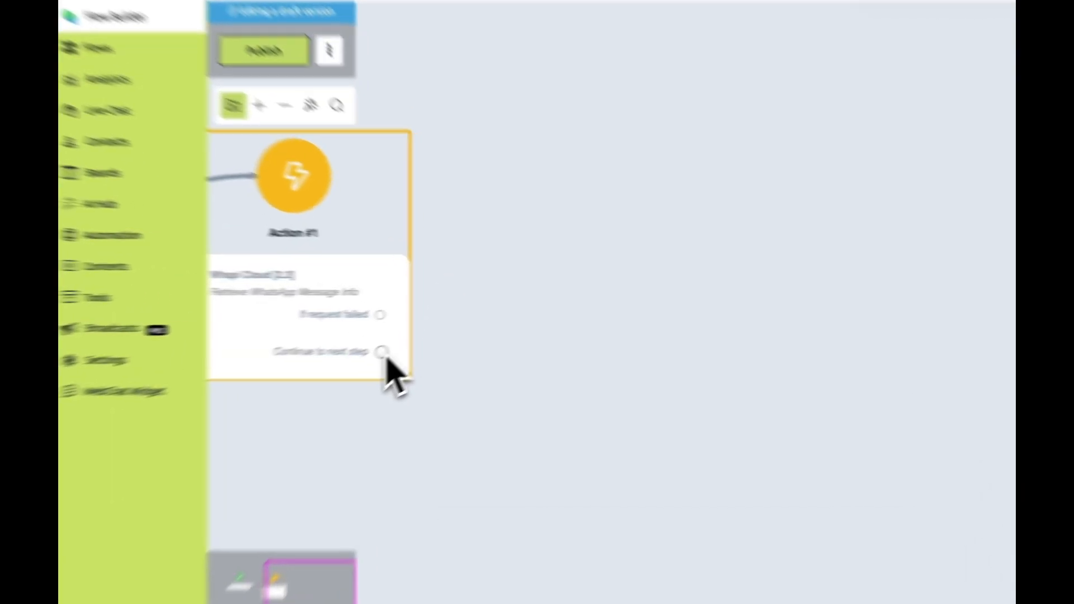
- Add Action #2 from Continue to next step, set it to Whapi Cloud [2.2], and list its actions
left_click_drag(447, 330, 637, 255)
left_click_drag(697, 226, 697, 225)
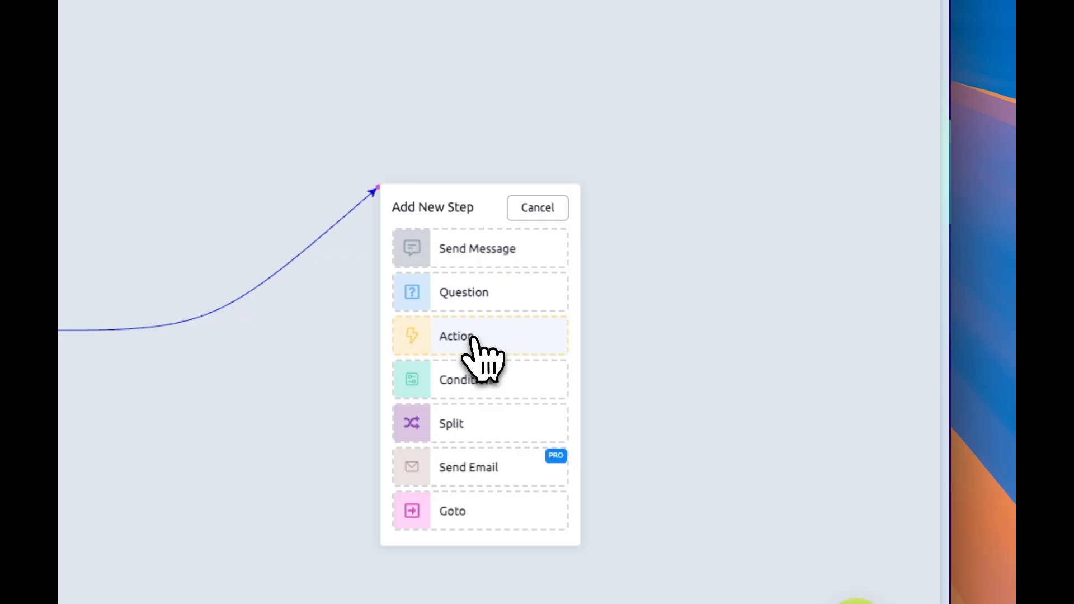
left_click(481, 339)
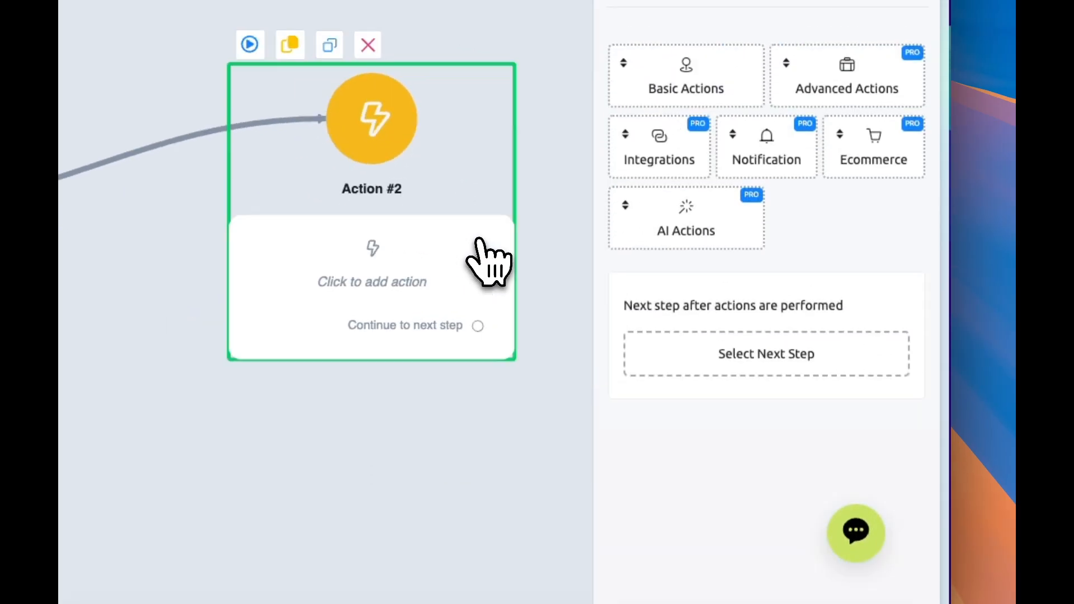
left_click(620, 170)
scroll(648, 233, "down", 5)
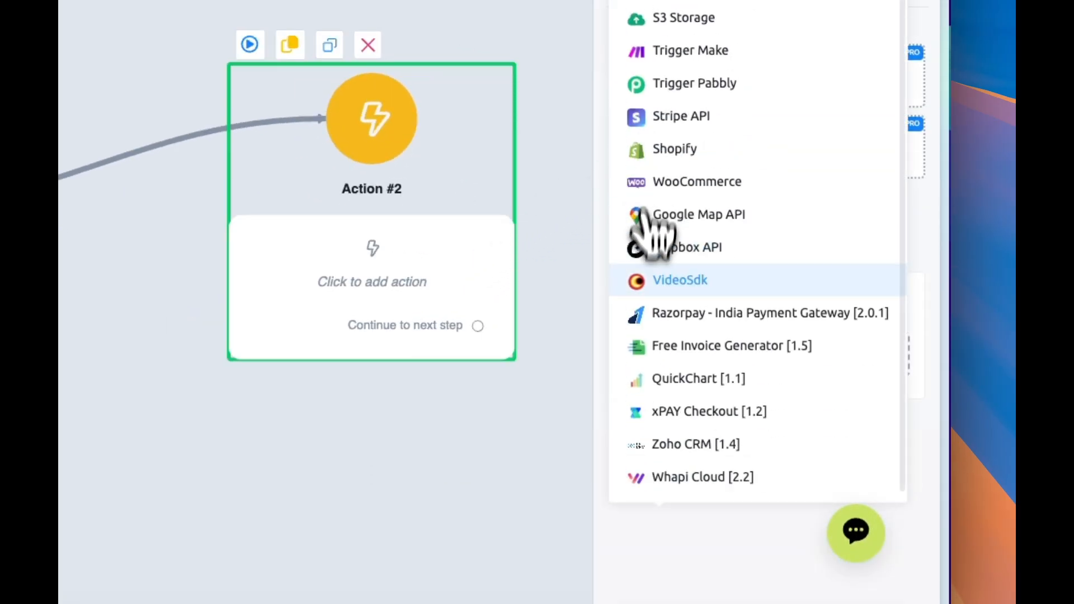
left_click(704, 479)
left_click(675, 8)
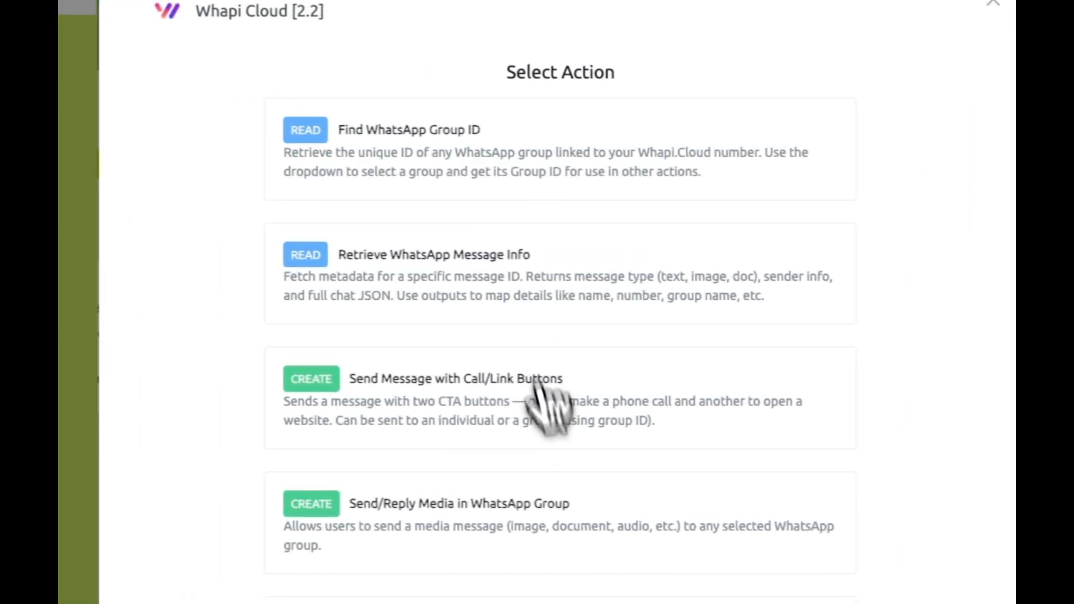
scroll(560, 313, "down", 5)
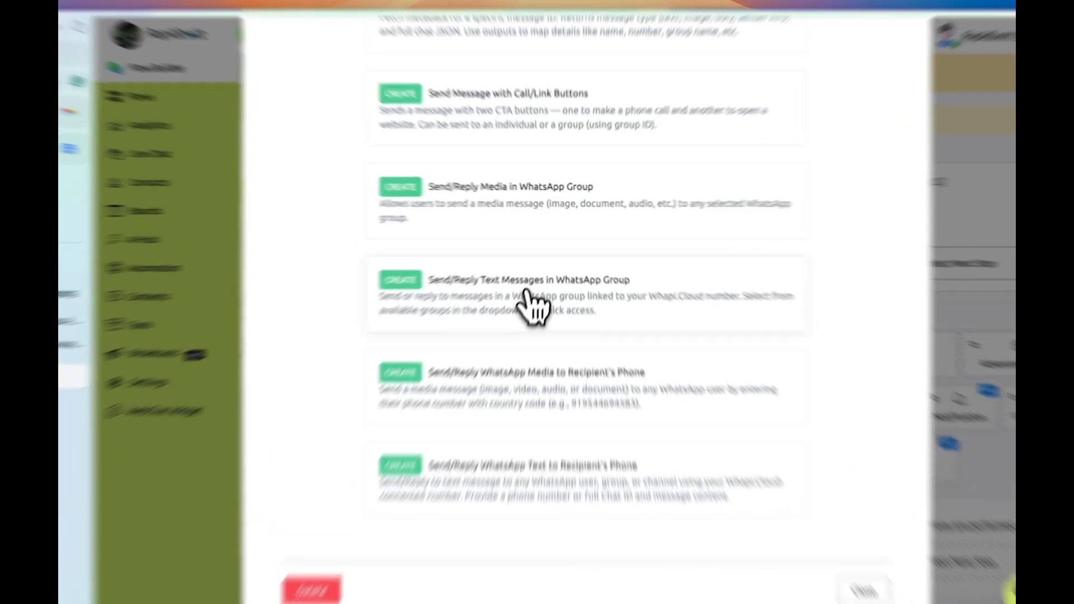
- Choose Send/Reply Text Messages in WhatsApp Group, load its groups, and check the Rapidbott Demo chat
left_click(509, 278)
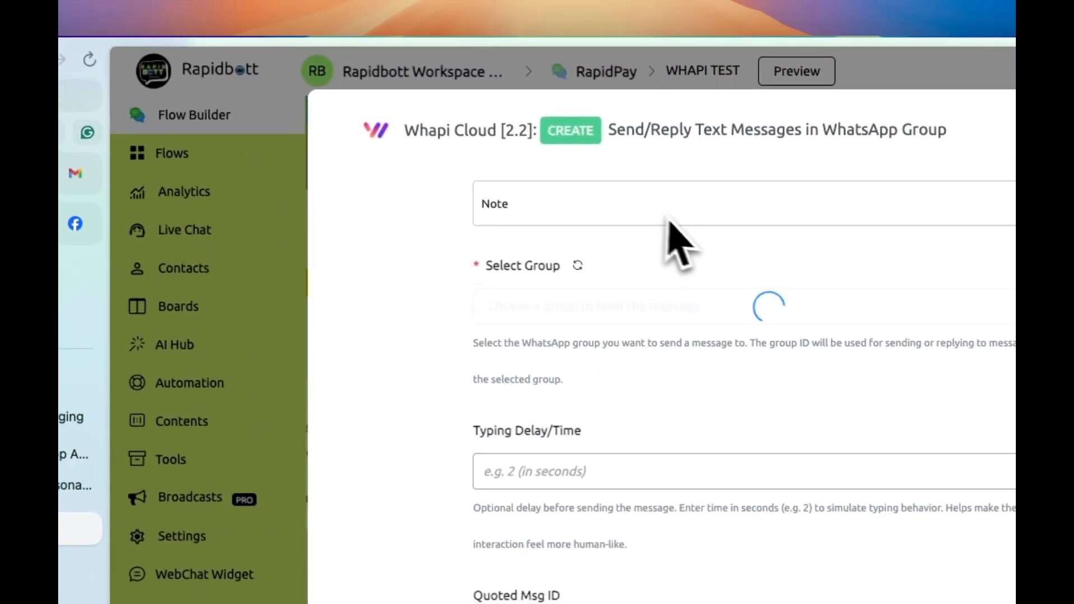
left_click(603, 311)
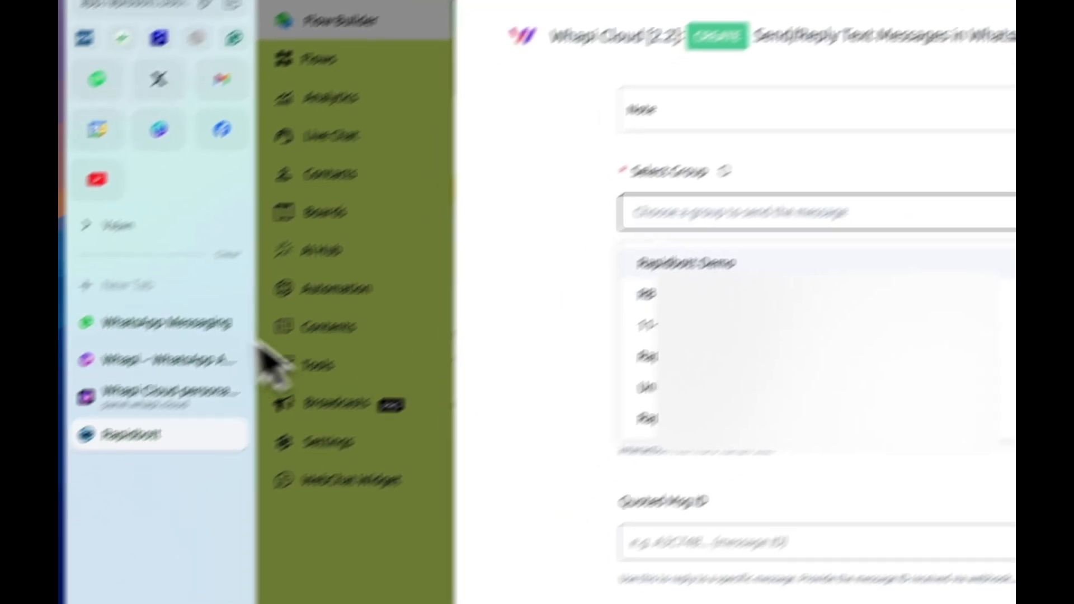
left_click(67, 420)
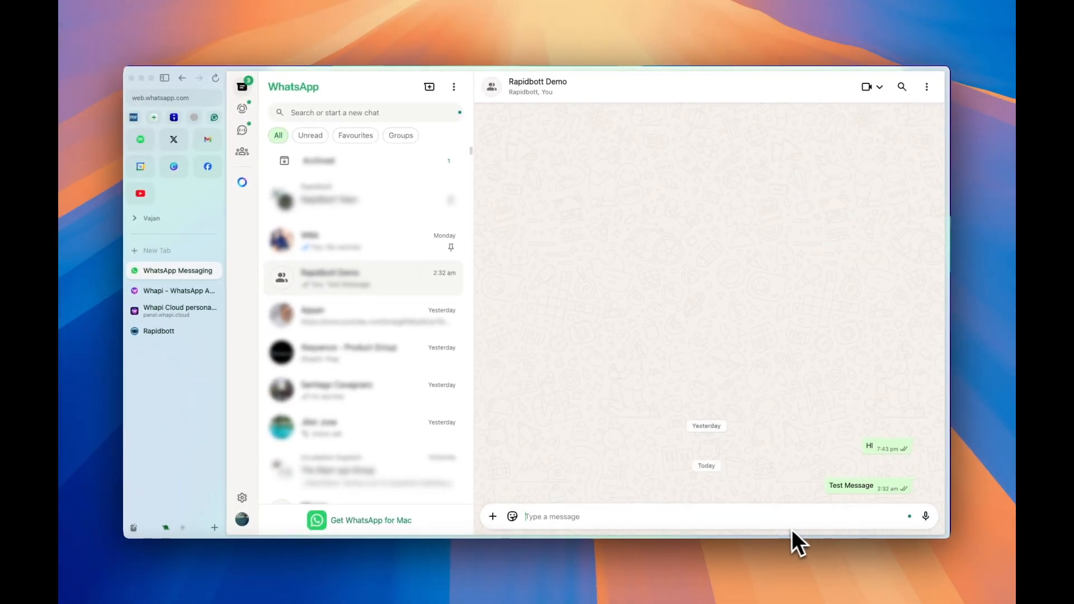
mouse_move(872, 491)
- Target the Rapidbott Demo group with a 2-second typing delay and the {{quoted message id}} variable
left_click(160, 332)
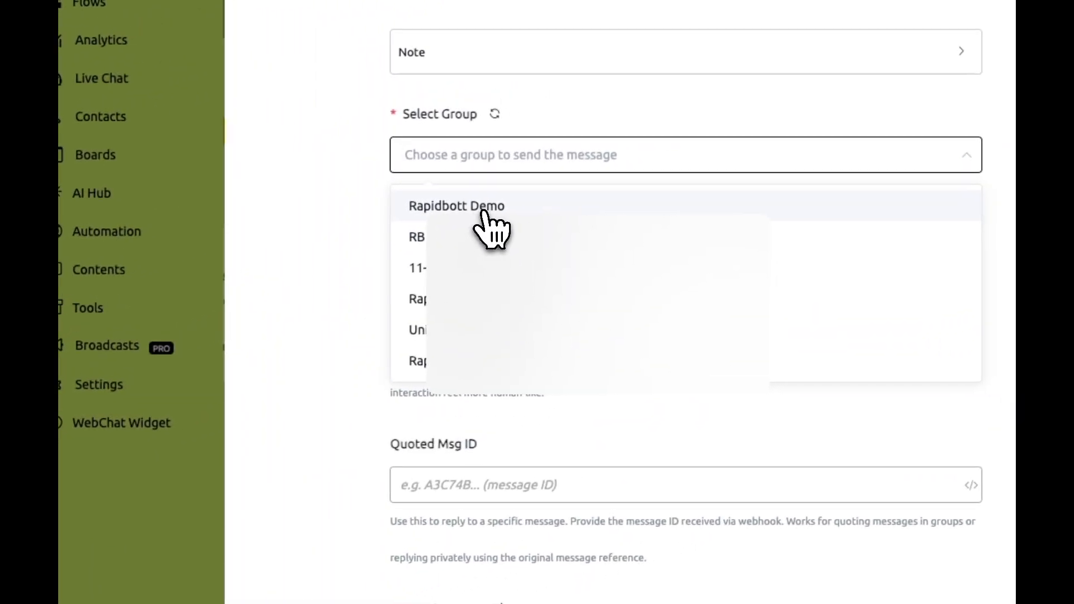
left_click(560, 180)
left_click(583, 286)
type("2")
scroll(551, 280, "down", 3)
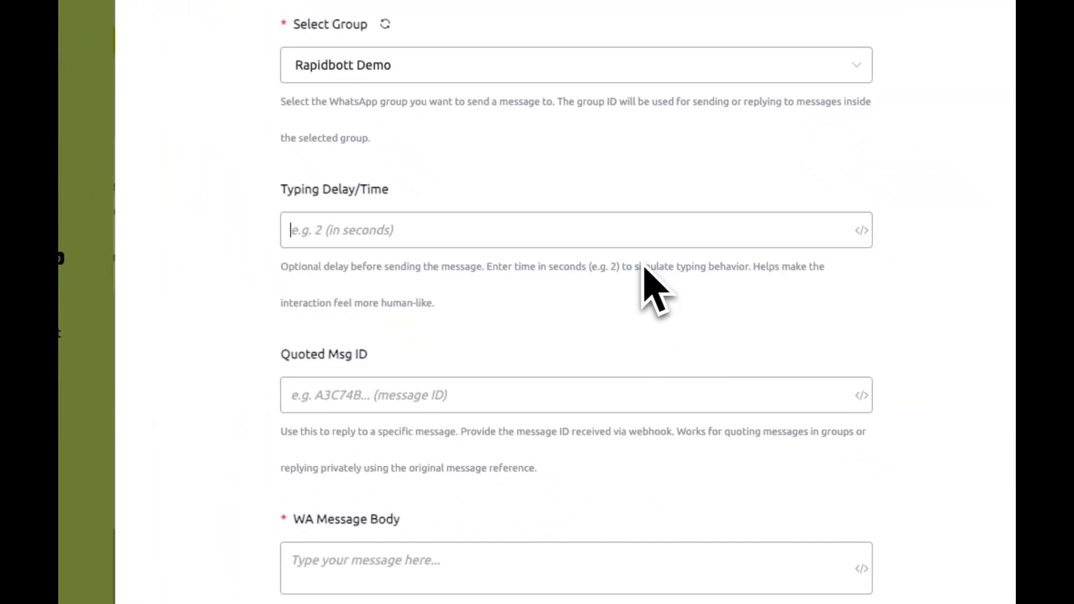
left_click(548, 221)
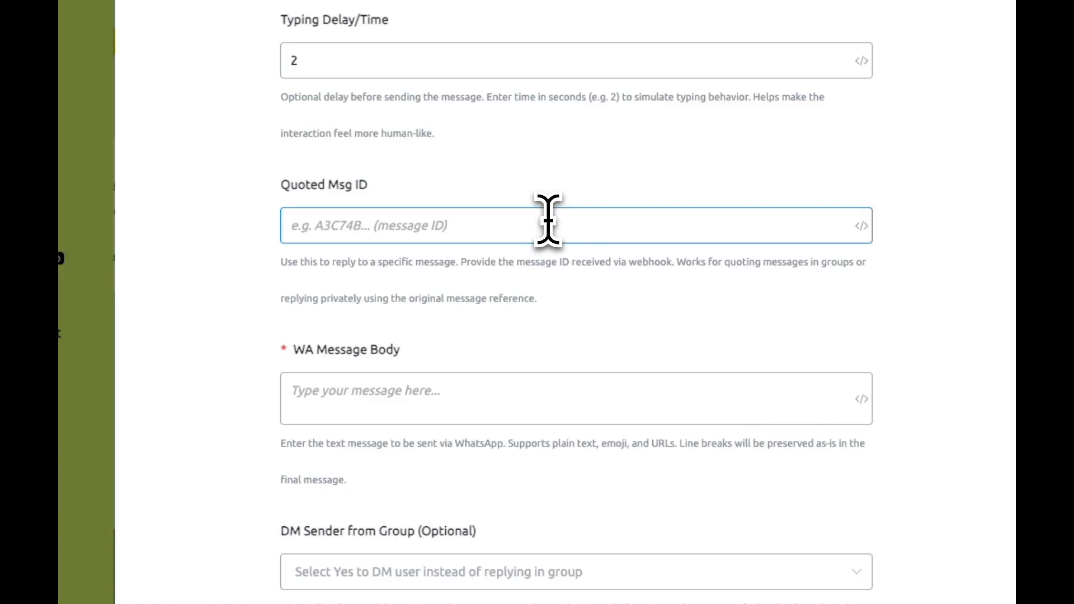
type("{{q")
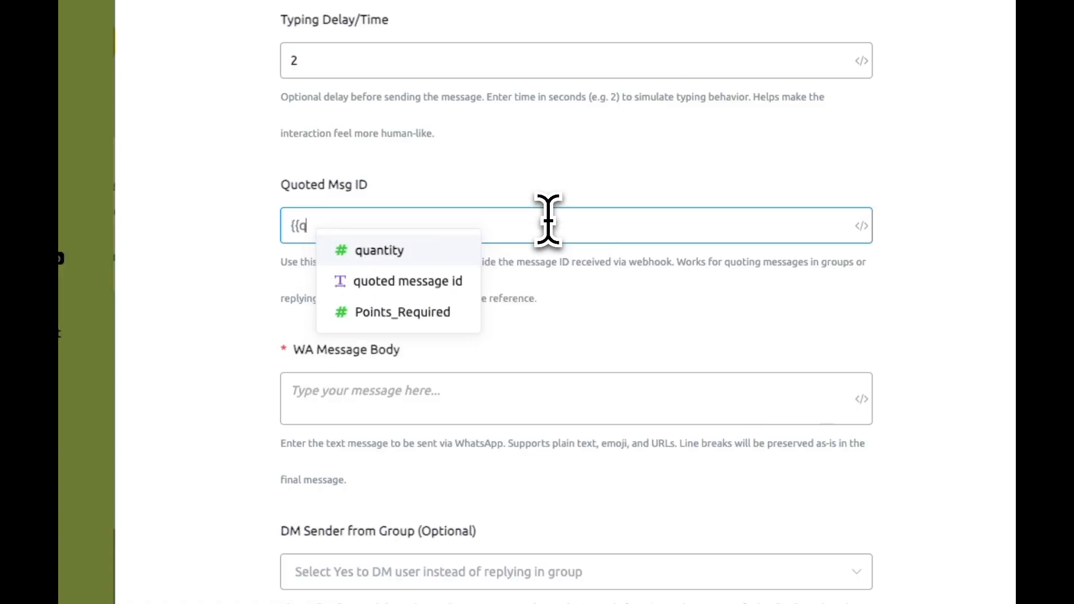
type("u")
left_click(453, 281)
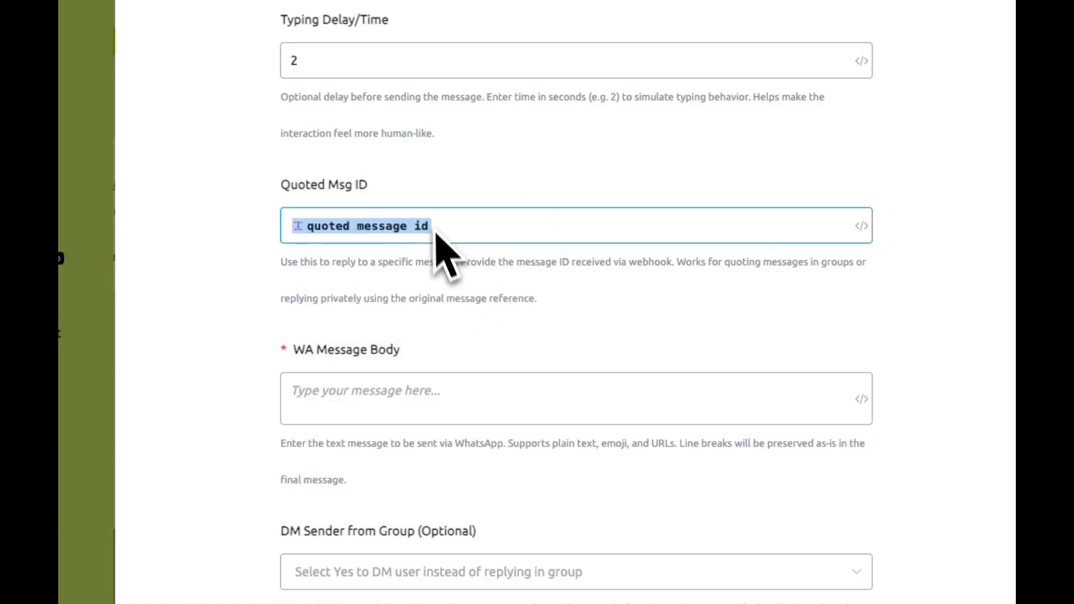
- Write the message body 'Welcome to Rapidbott. How can i help you?', capitalising Rapidbott
left_click(418, 401)
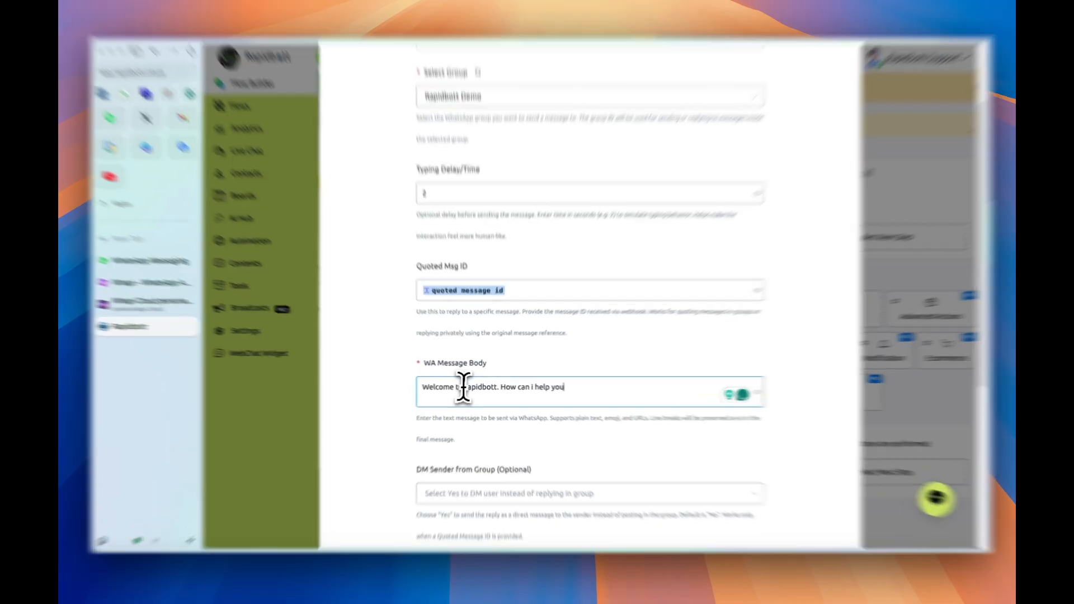
left_click(469, 387)
key("BackSpace")
type("R")
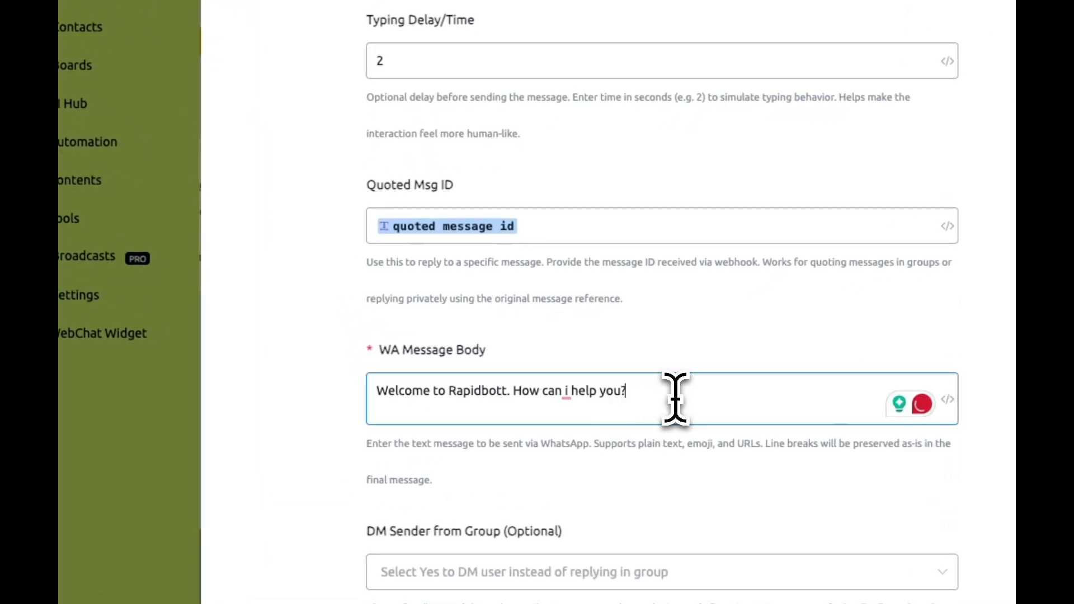
- Look over the DM-sender yes/no choices without selecting one
scroll(616, 448, "down", 8)
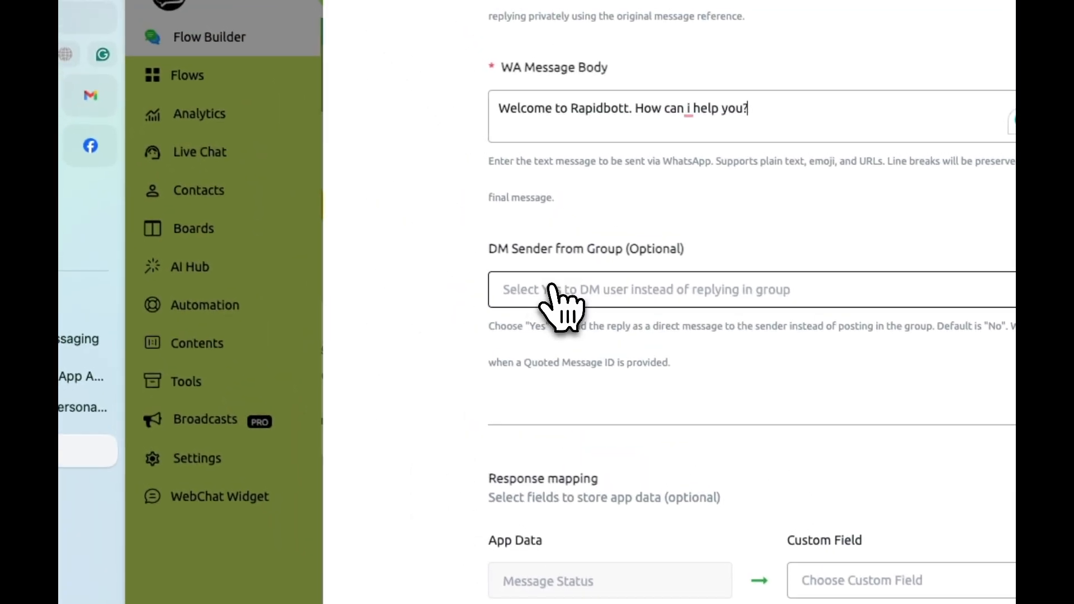
left_click(551, 288)
left_click(412, 300)
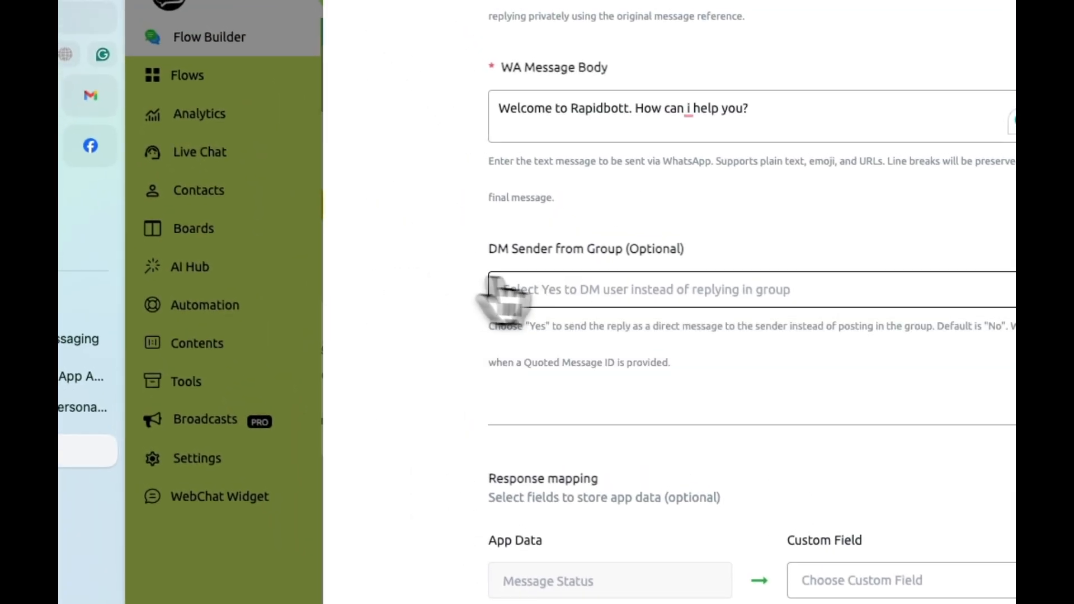
left_click(562, 294)
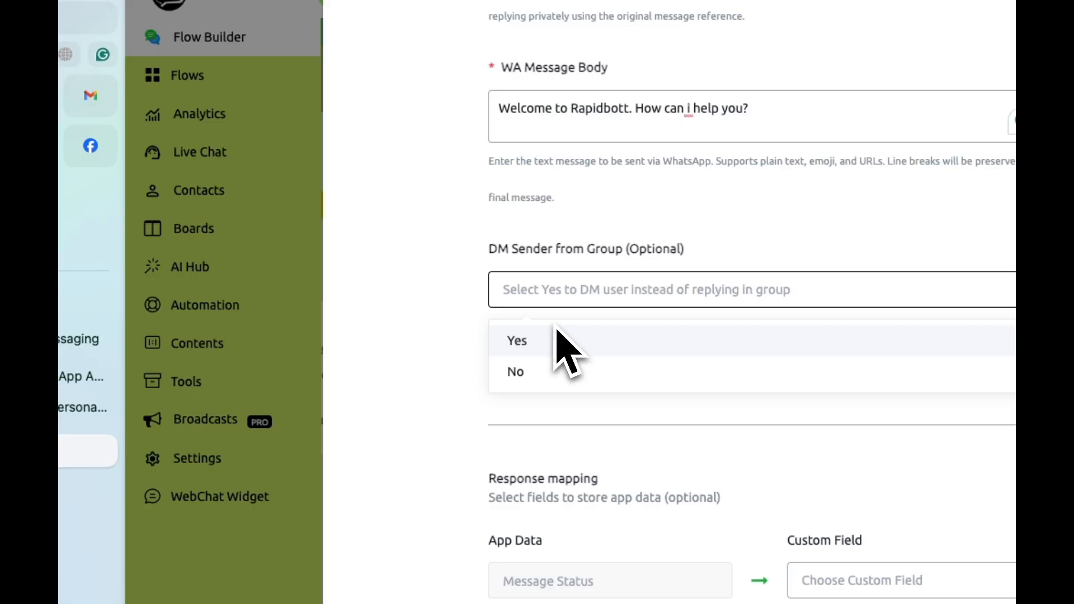
left_click(384, 283)
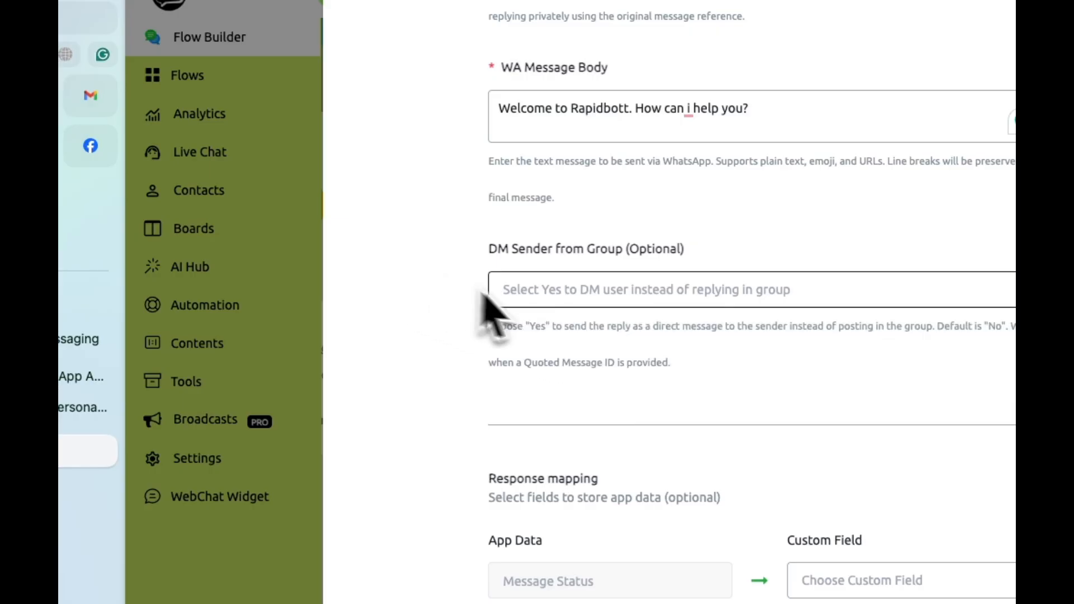
left_click(538, 298)
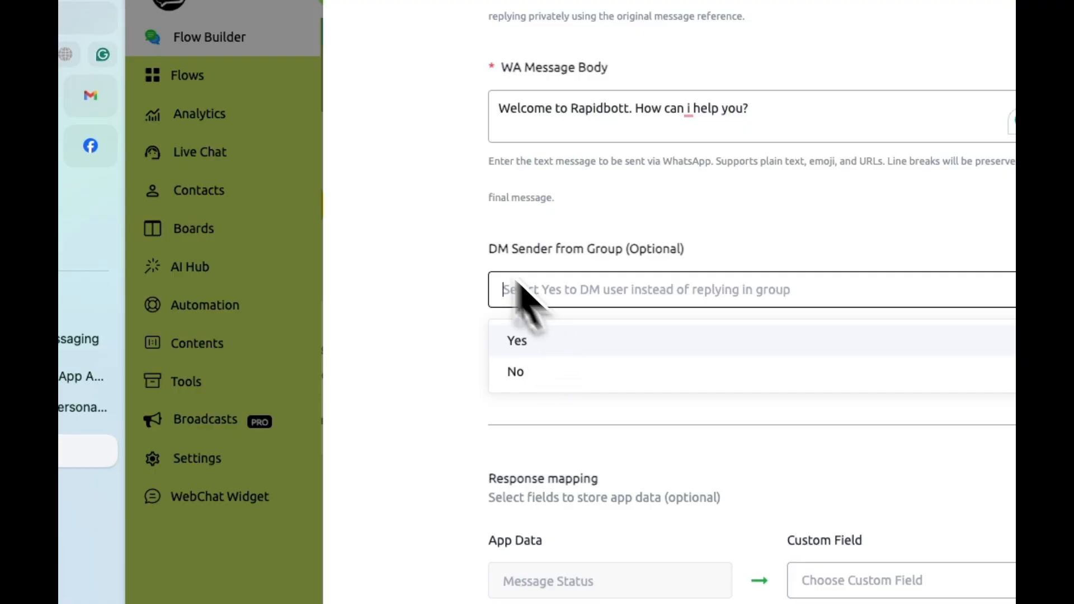
left_click(448, 240)
scroll(638, 391, "up", 3)
scroll(637, 371, "up", 1)
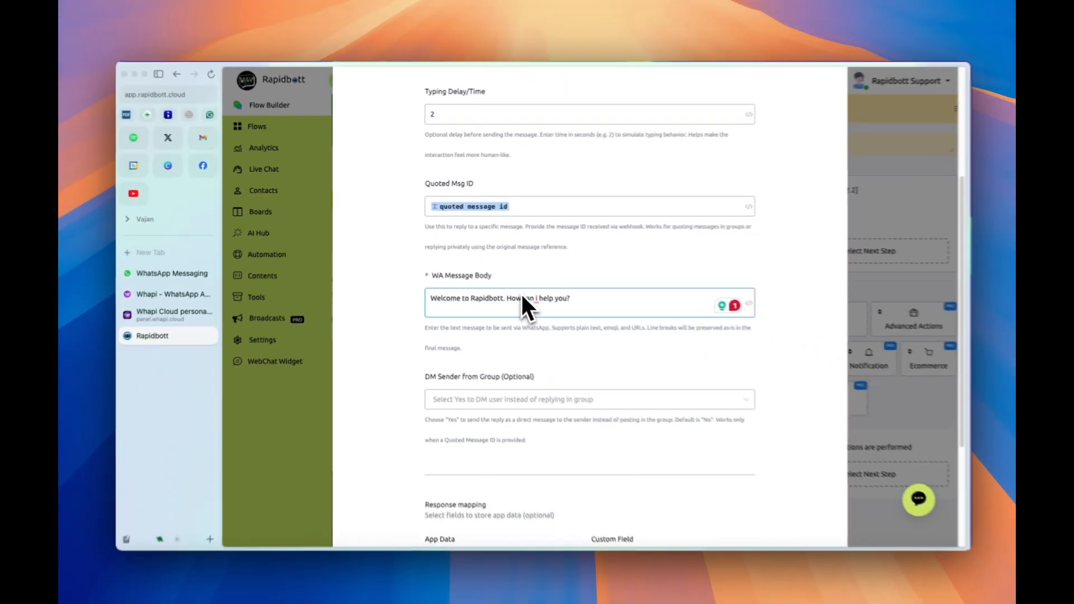
scroll(663, 381, "down", 5)
- Map the reply's Message Status to the Message Status field and Whapi Output to WHAPI_DATA, then save Action #2
left_click(568, 294)
type("mes")
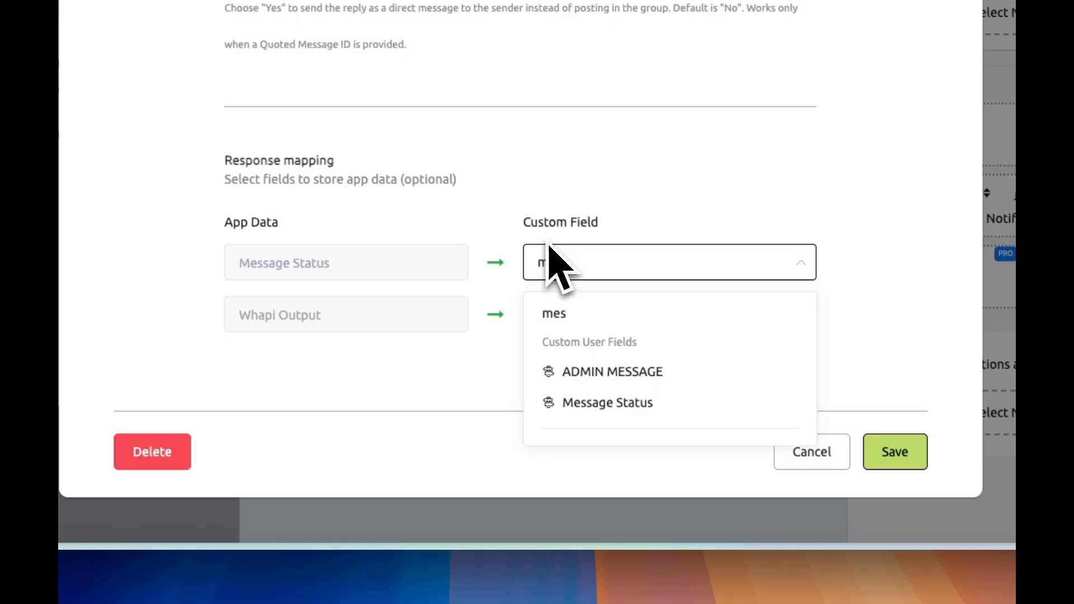
left_click(631, 404)
left_click(558, 314)
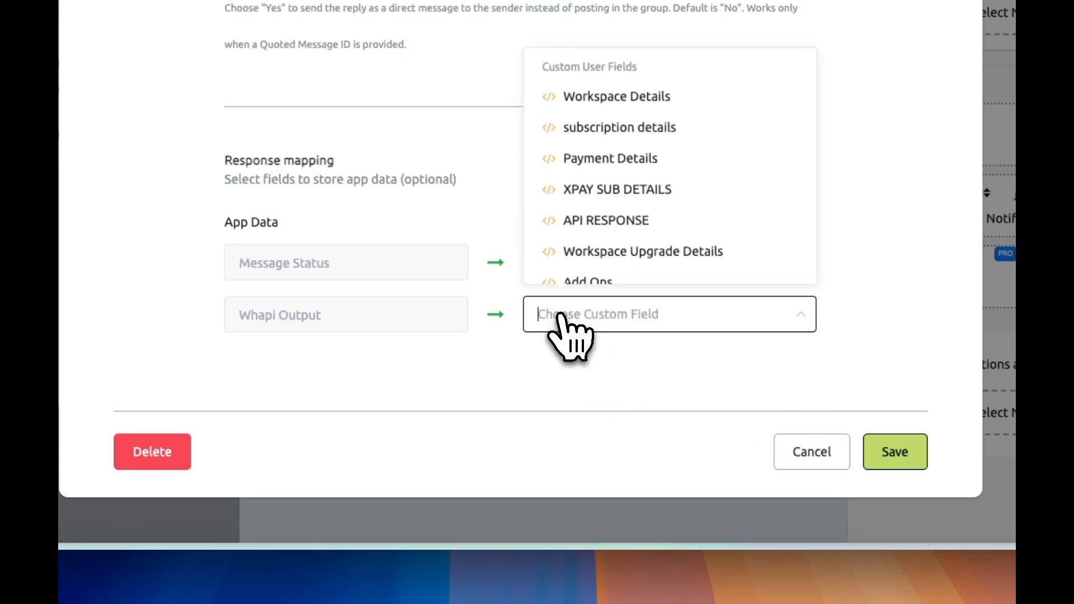
type("wha")
left_click(587, 423)
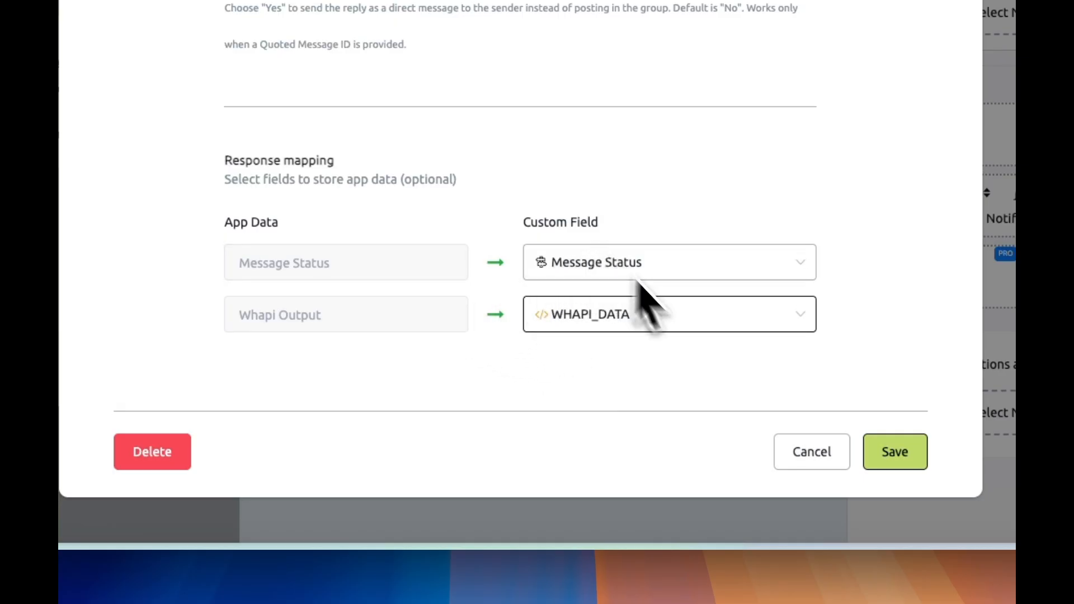
left_click(895, 452)
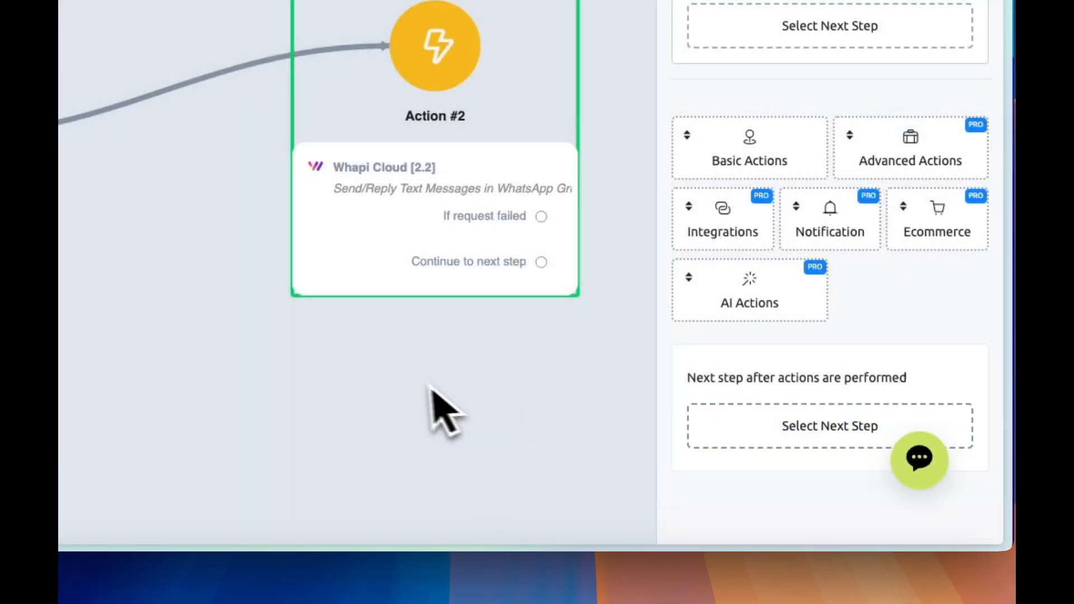
left_click(434, 388)
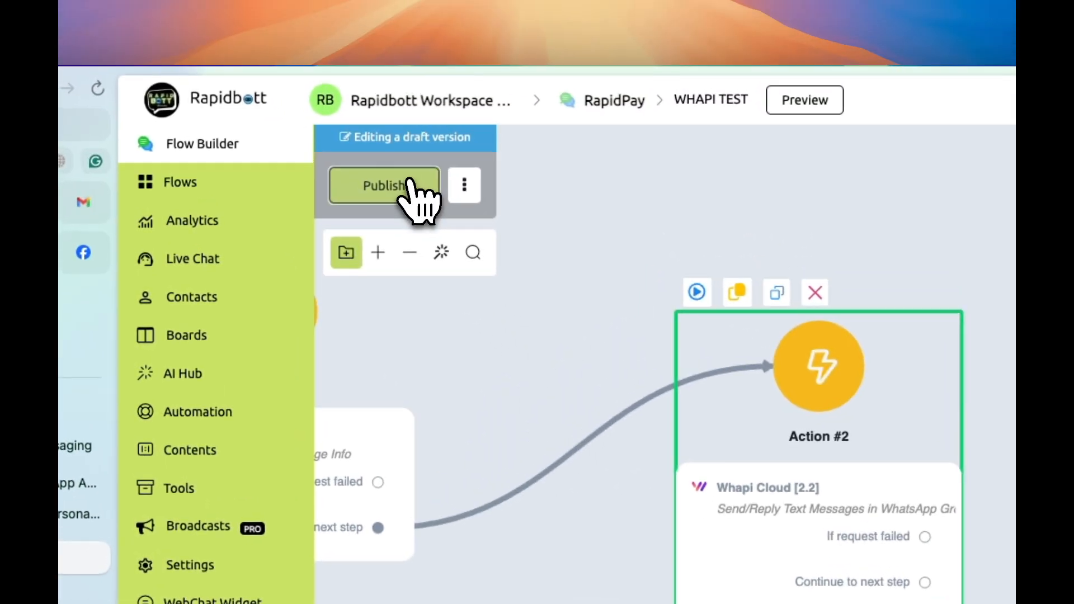
- Publish the WHAPI TEST flow, then start a link from Action #1's 'If request failed' handle and cancel it
left_click(410, 181)
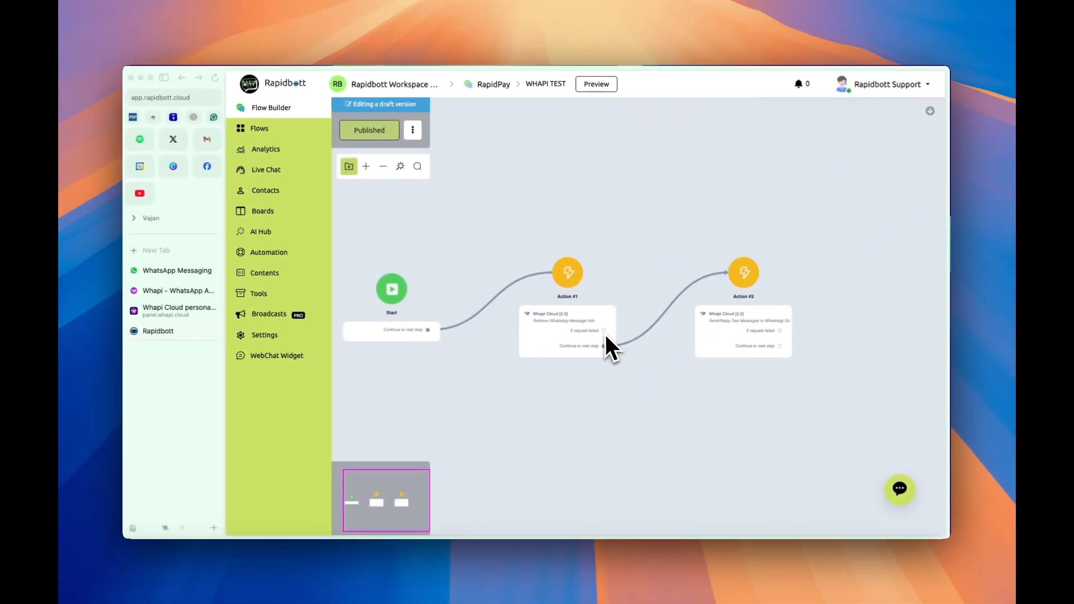
scroll(605, 335, "up", 3)
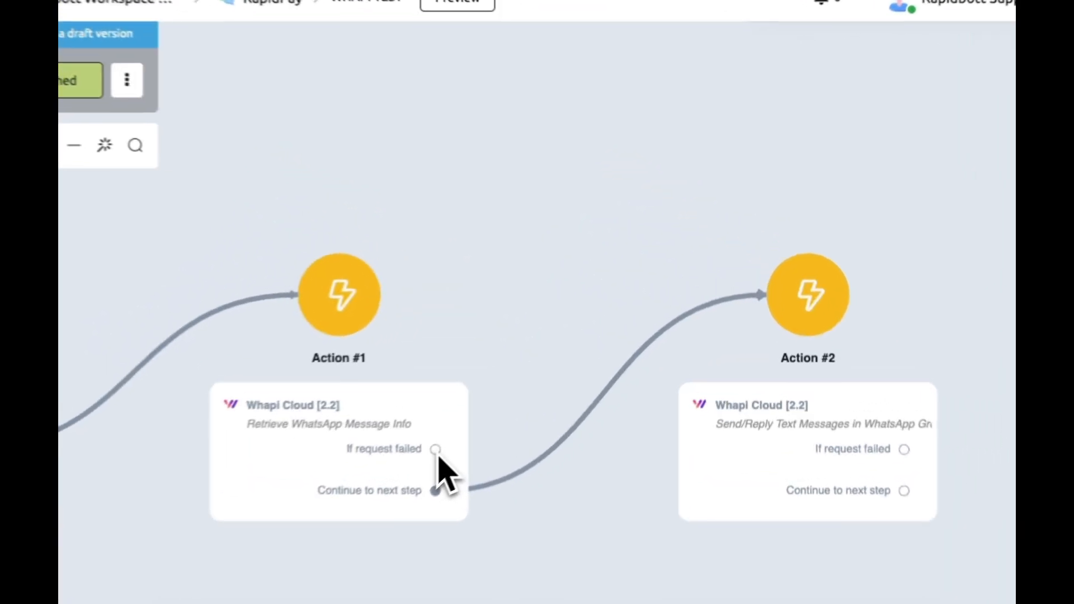
left_click_drag(584, 335, 648, 231)
left_click_drag(545, 263, 544, 263)
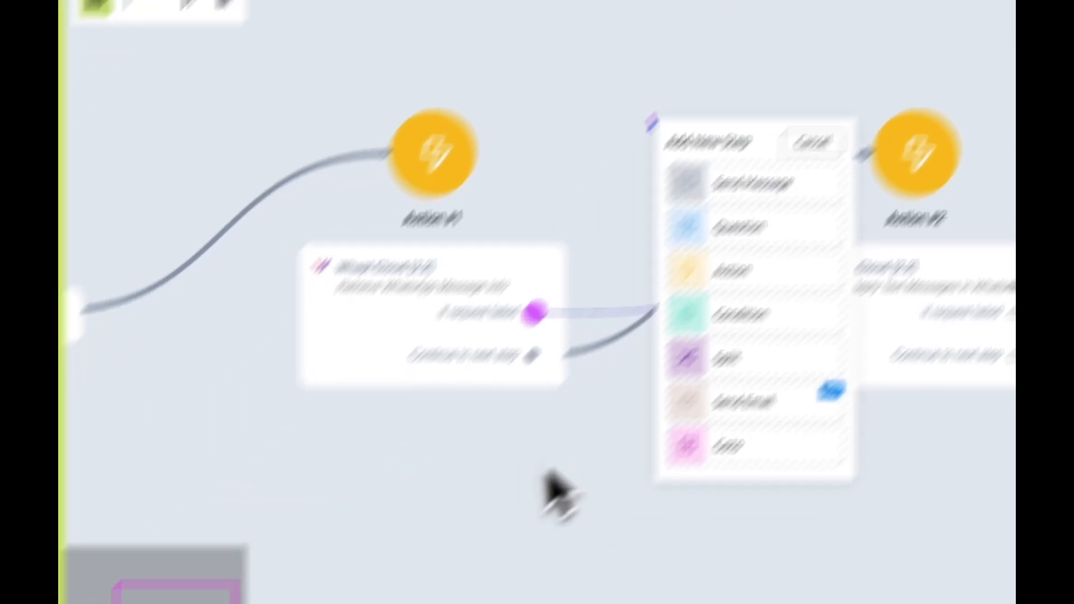
left_click(610, 405)
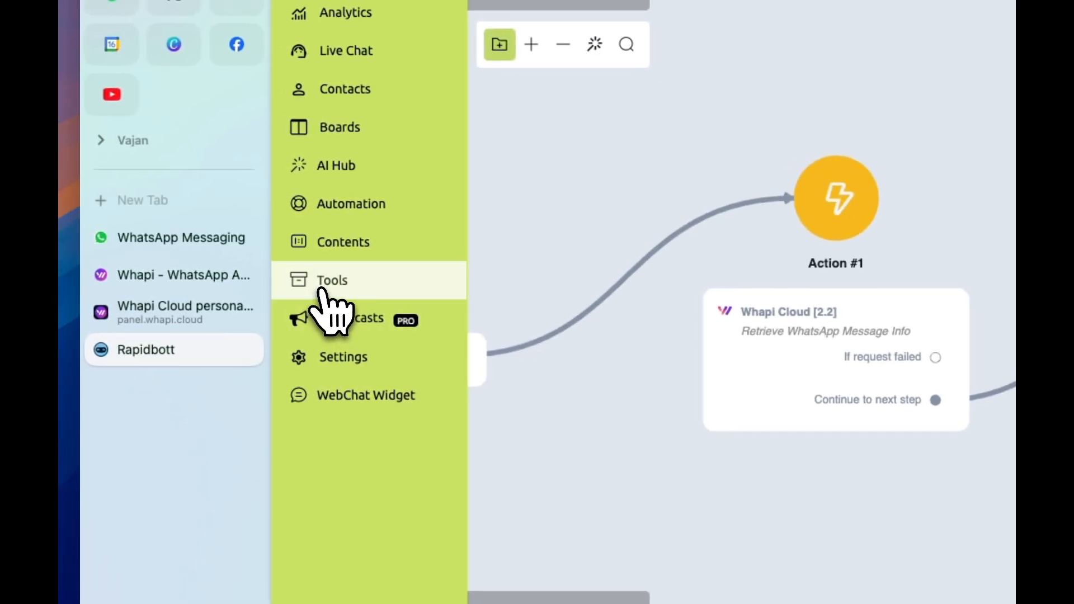
- Open the Whapi Cloud inbound webhook for editing and preview its sample payload
left_click(322, 290)
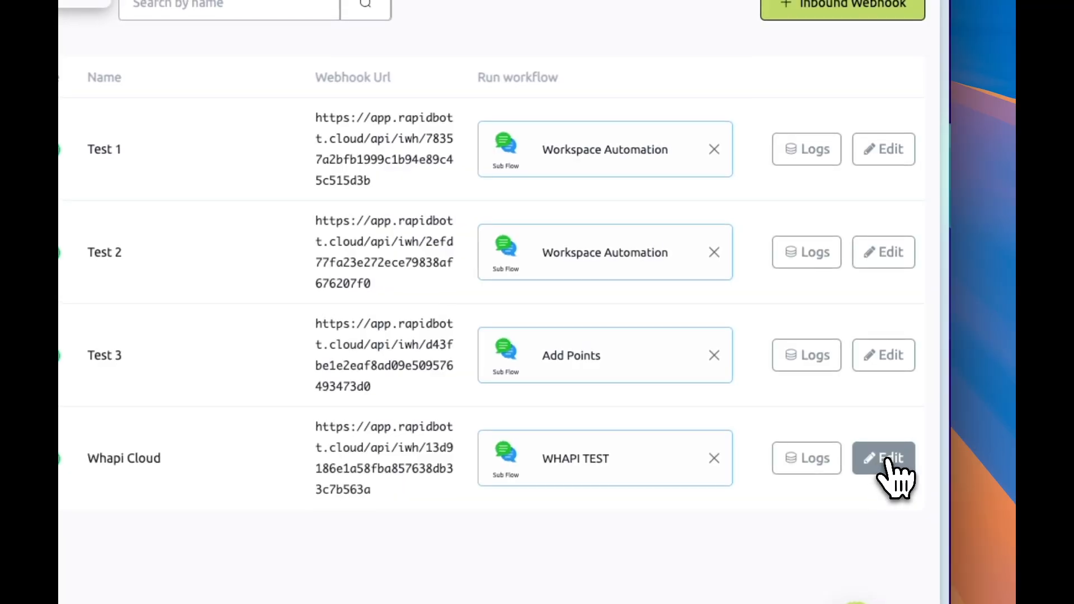
left_click(886, 461)
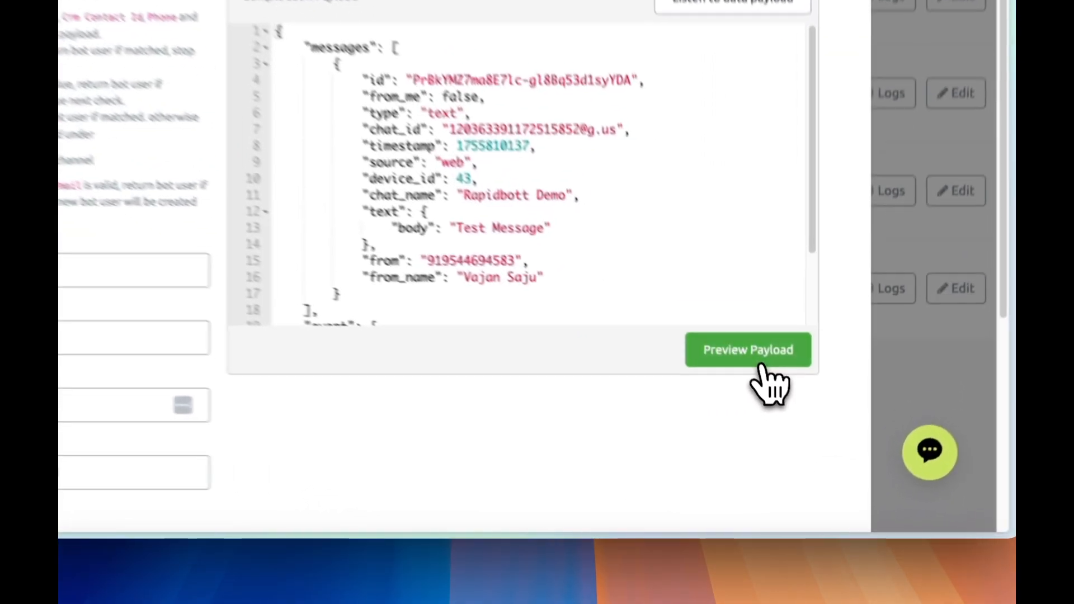
left_click(762, 364)
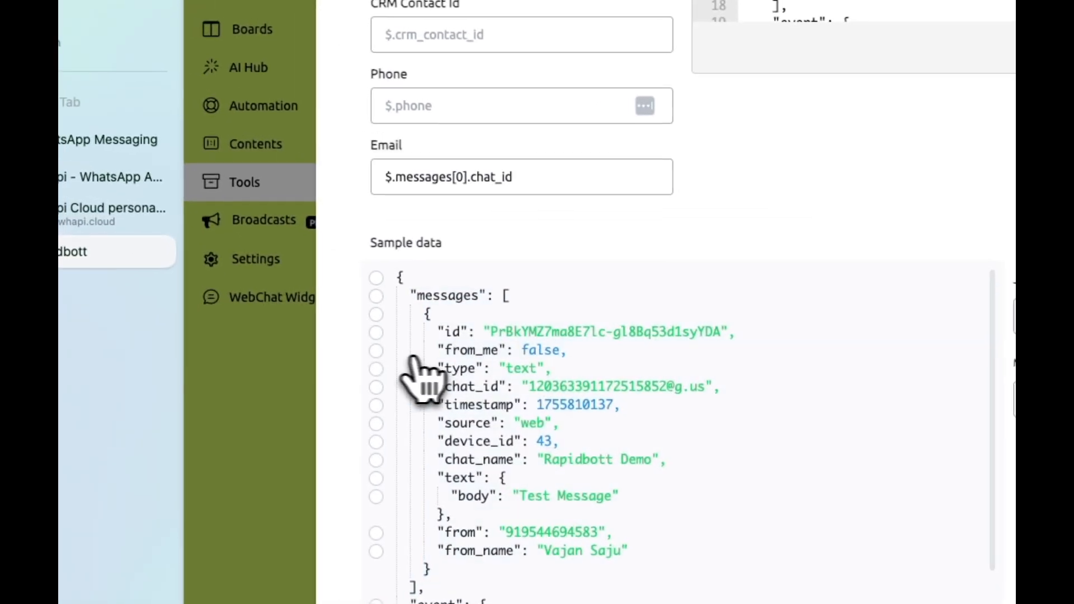
- Map $.messages[0].from_me to the ADMIN MESSAGE field and save the webhook settings
left_click(376, 350)
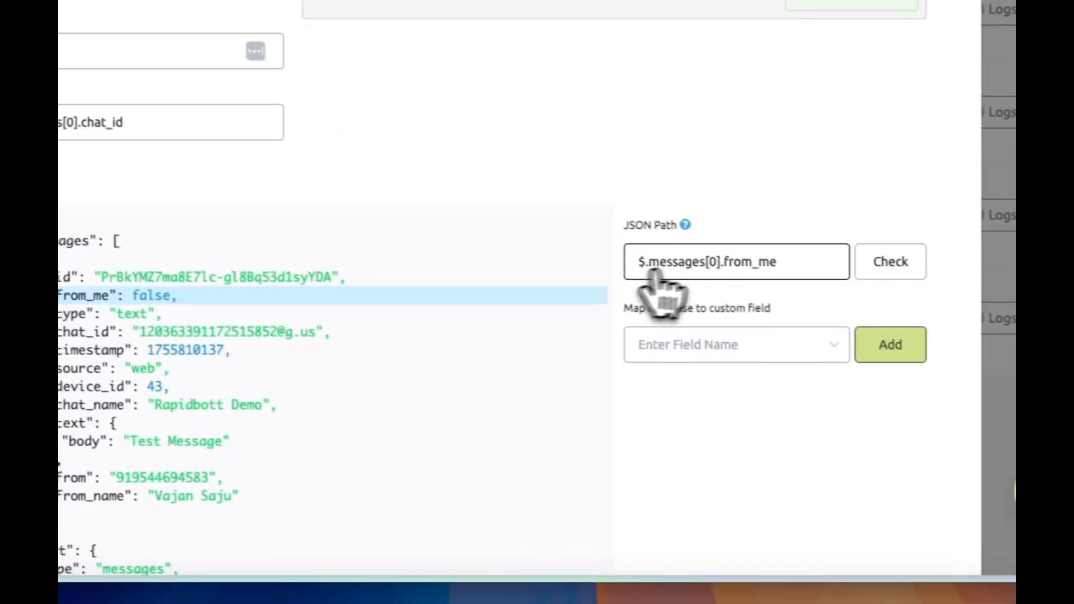
left_click(710, 350)
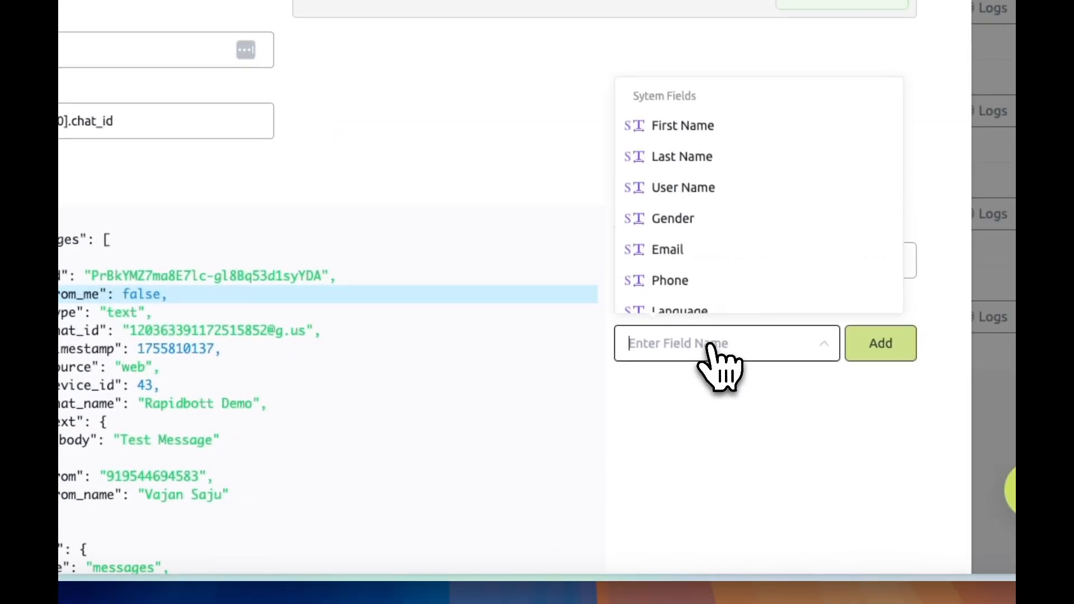
type("ADM")
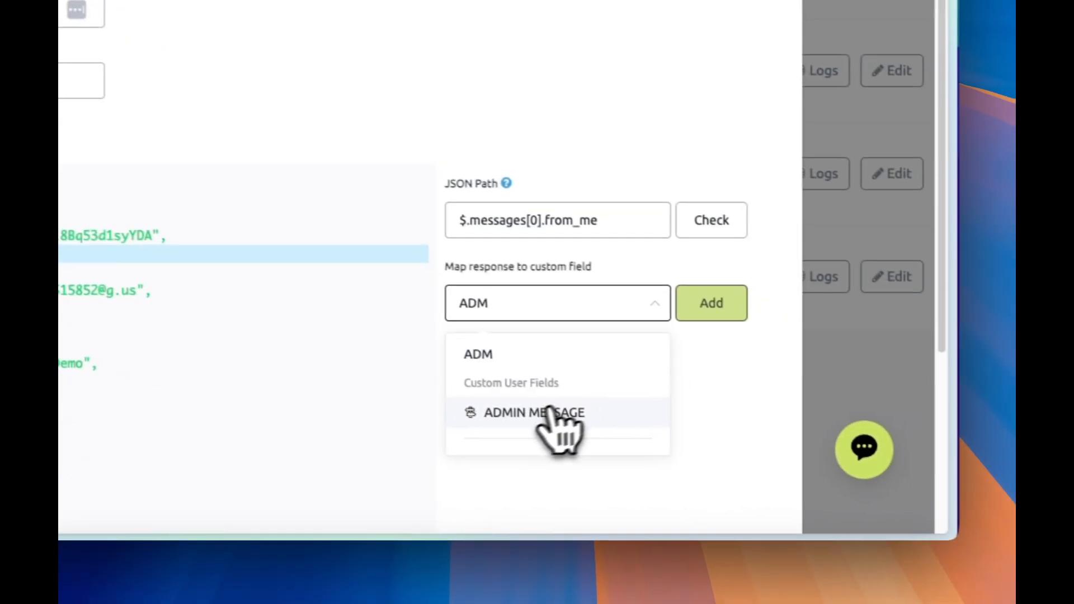
left_click(733, 454)
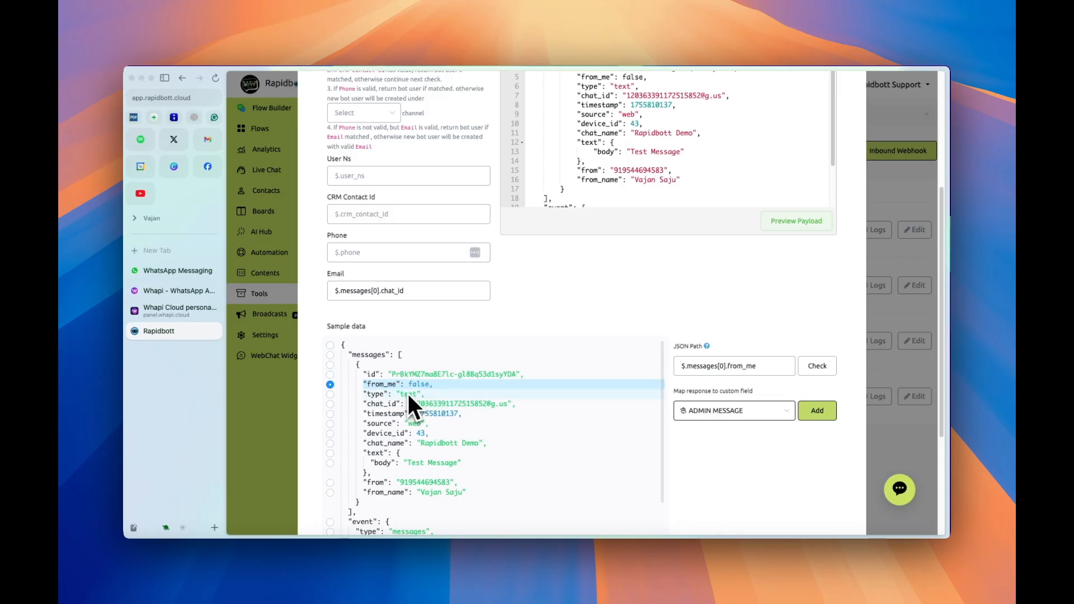
scroll(441, 369, "down", 2)
scroll(417, 374, "up", 2)
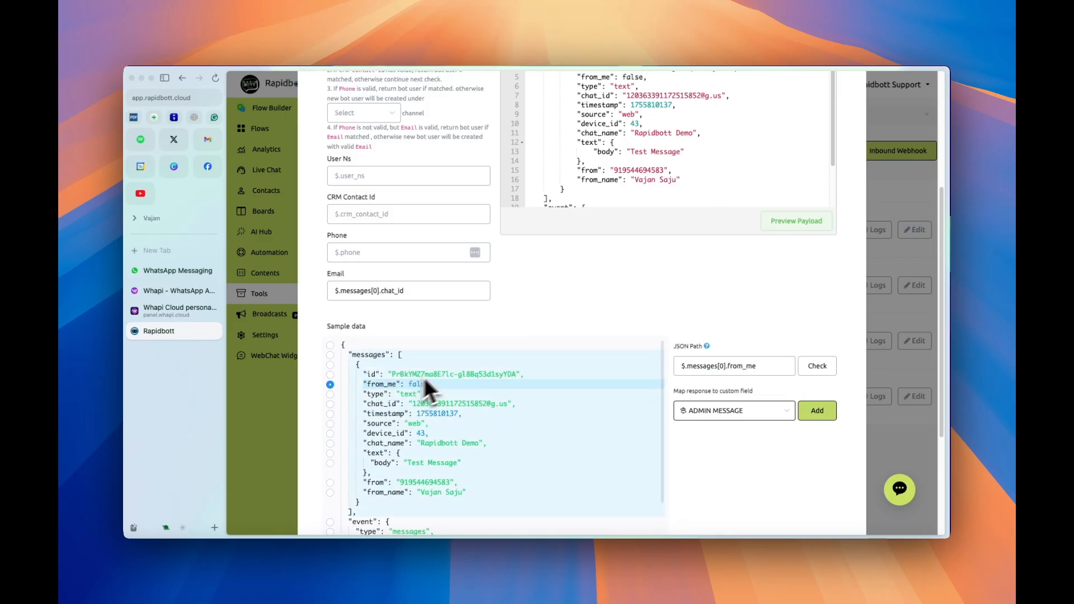
scroll(511, 303, "down", 2)
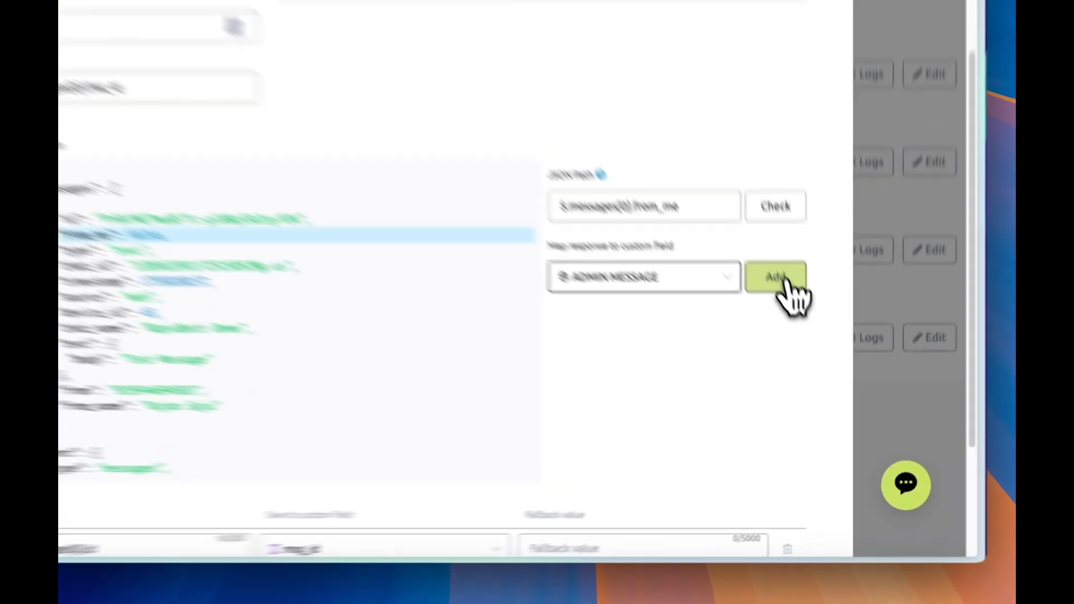
left_click(811, 359)
scroll(727, 394, "down", 5)
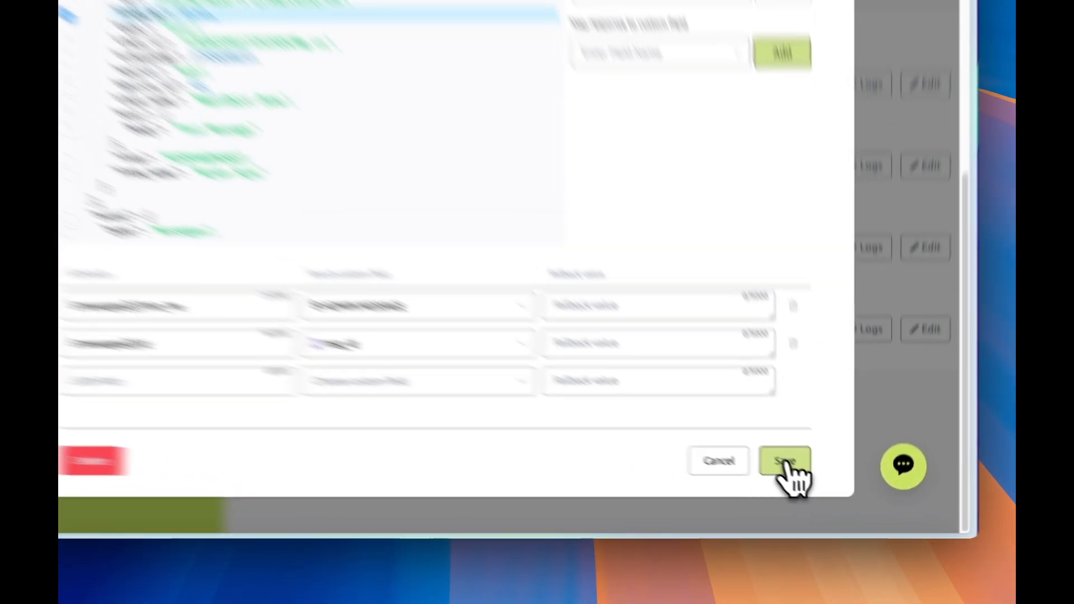
left_click(790, 465)
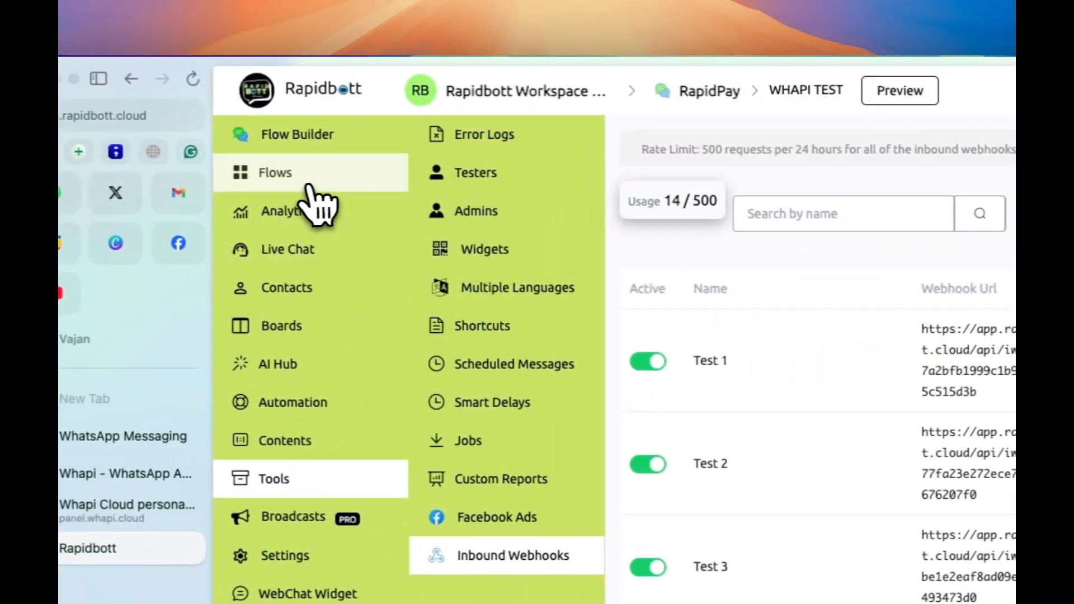
left_click(309, 185)
- Open WHAPI TEST and insert a Condition step between Start and Action #1
left_click(730, 520)
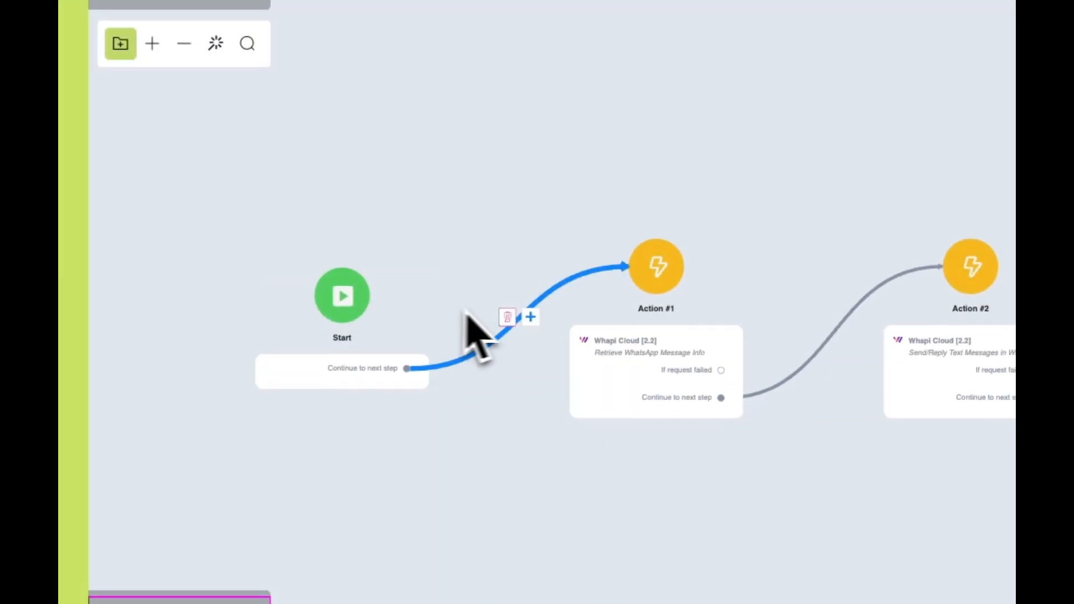
left_click_drag(383, 355, 265, 336)
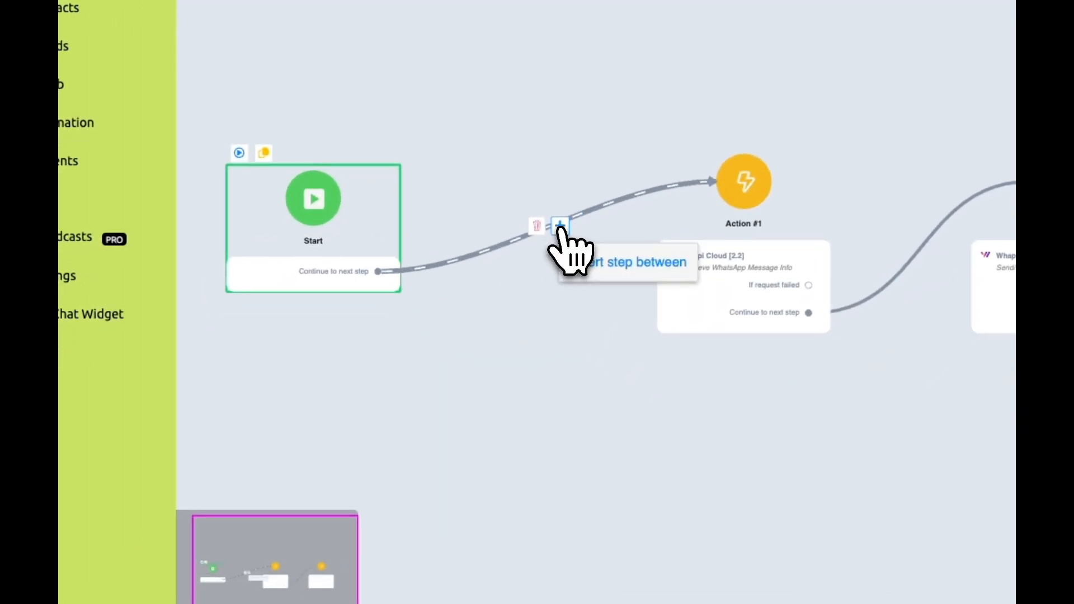
left_click(560, 227)
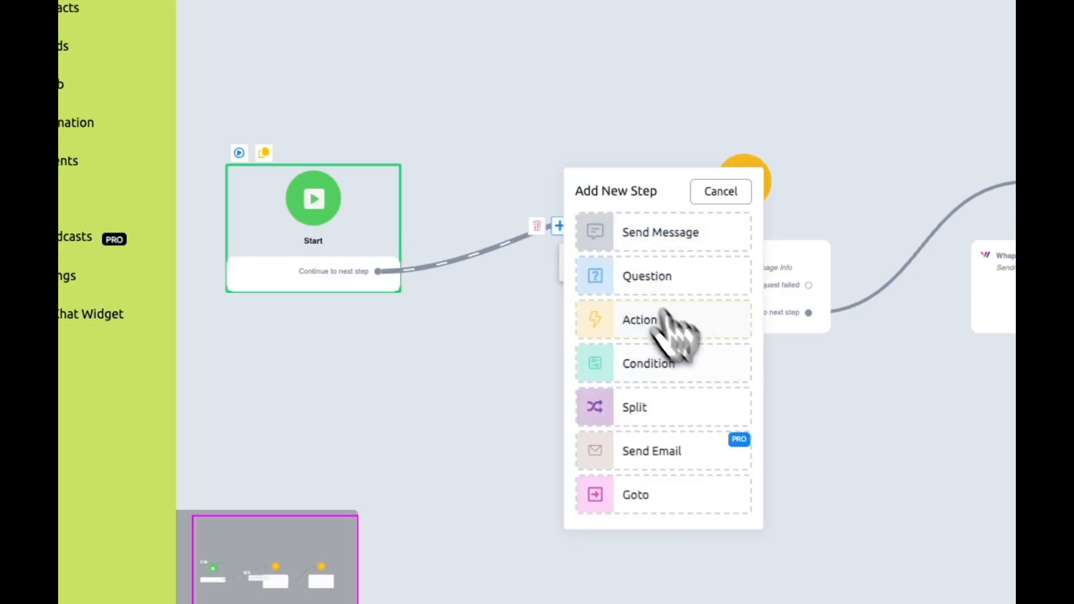
left_click(638, 363)
- Reposition Start and Condition #1 on the canvas and bring Condition #1 into view
left_click_drag(731, 307, 669, 302)
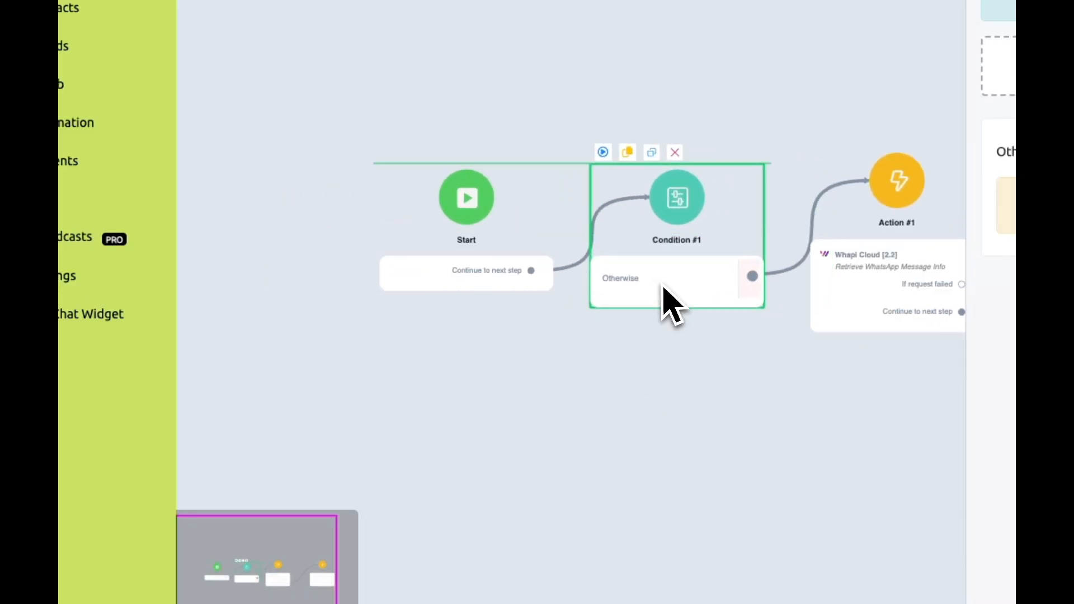
left_click_drag(492, 278, 465, 282)
left_click_drag(693, 307, 678, 306)
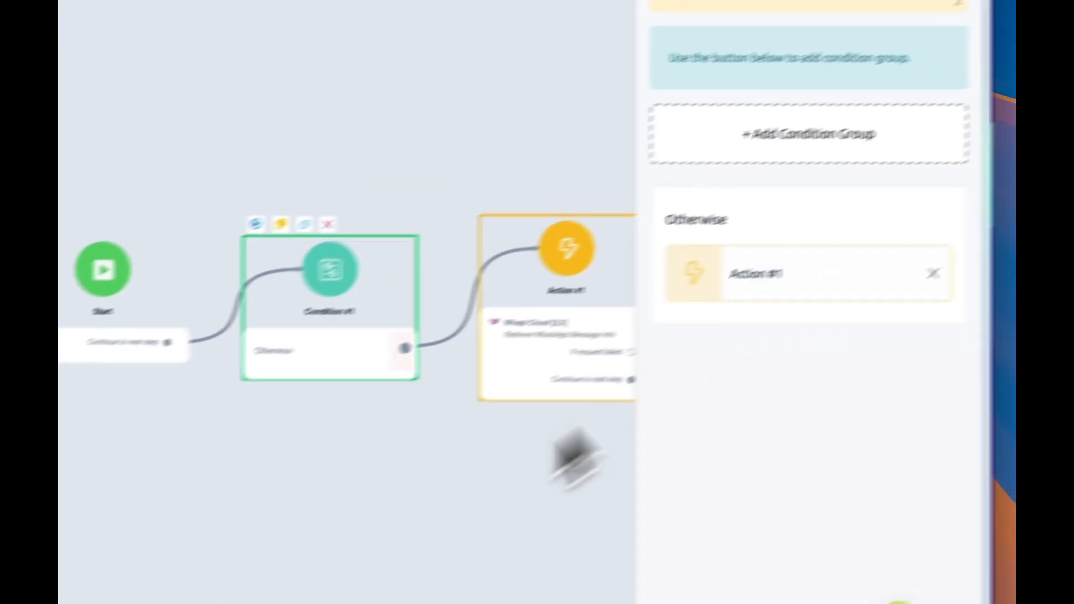
left_click_drag(754, 477, 613, 480)
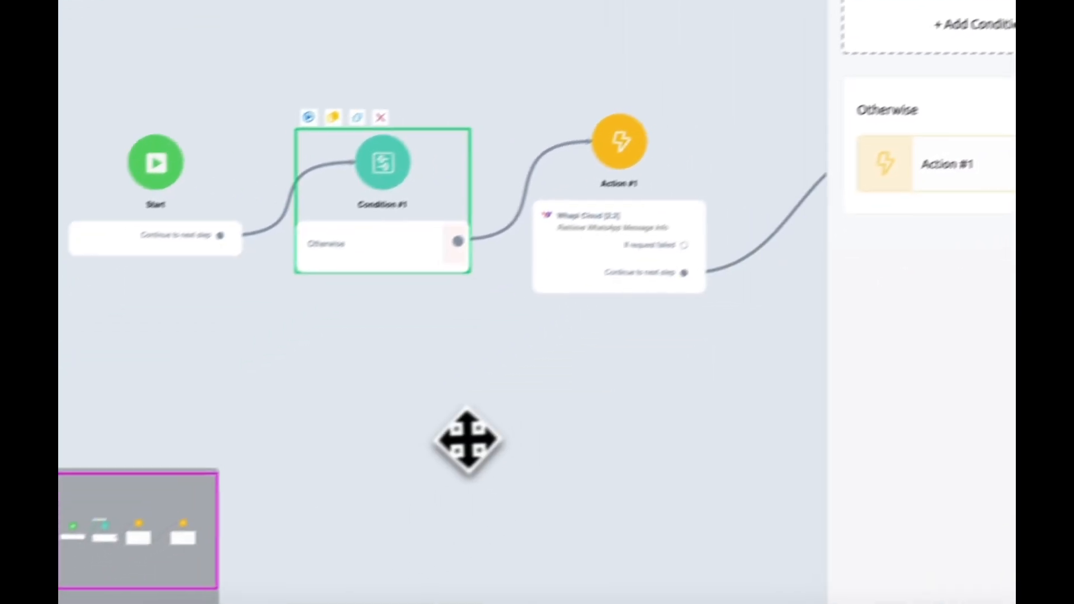
scroll(704, 282, "up", 8)
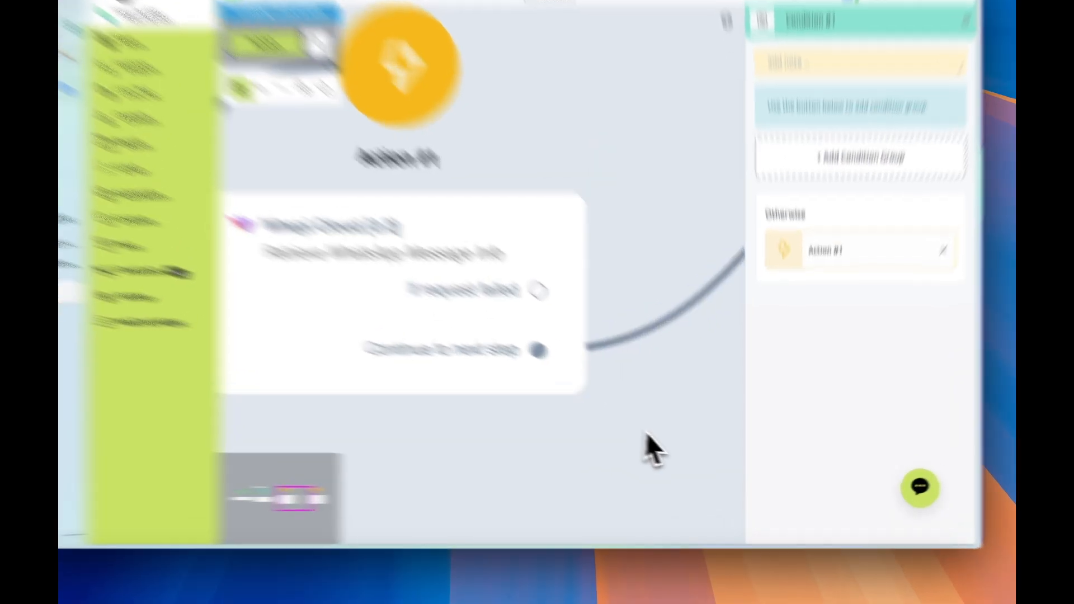
left_click_drag(681, 448, 604, 444)
scroll(601, 443, "down", 10)
scroll(594, 442, "up", 5)
scroll(414, 419, "up", 5)
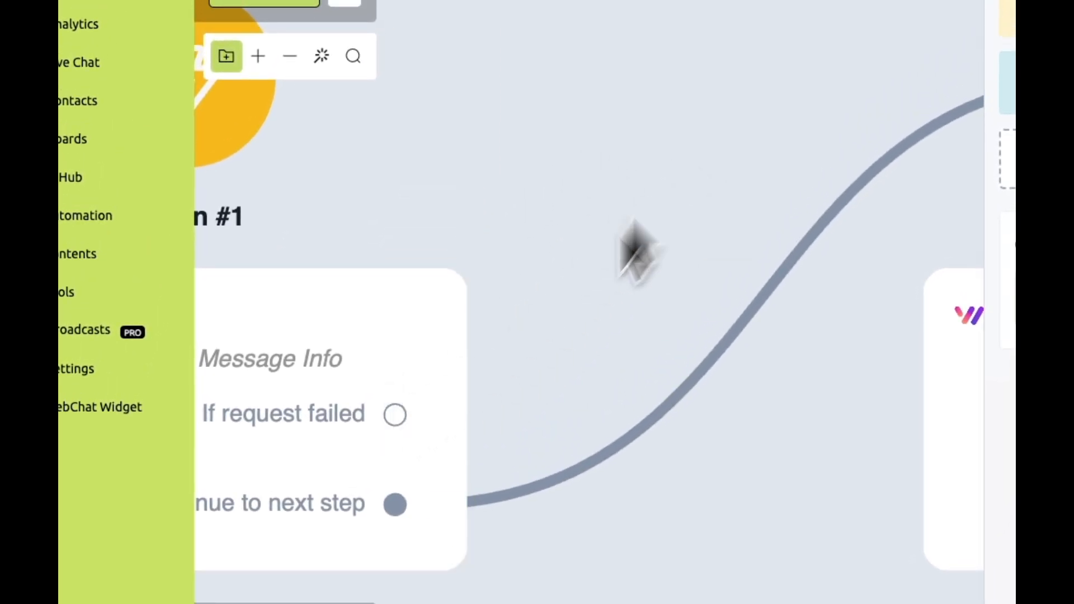
left_click_drag(671, 579, 735, 496)
scroll(672, 508, "down", 3)
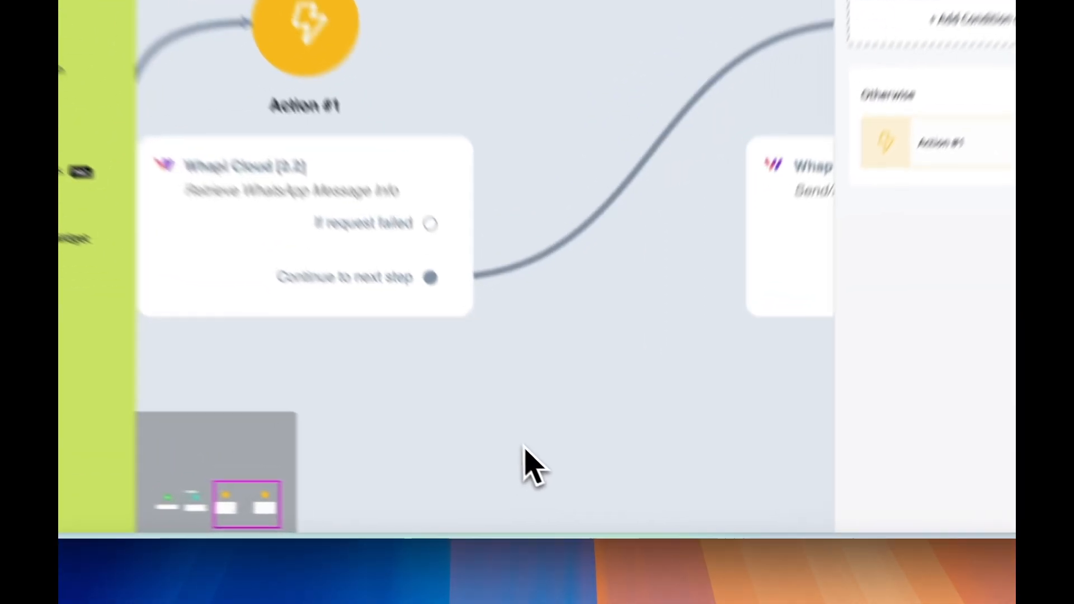
left_click_drag(564, 485, 684, 477)
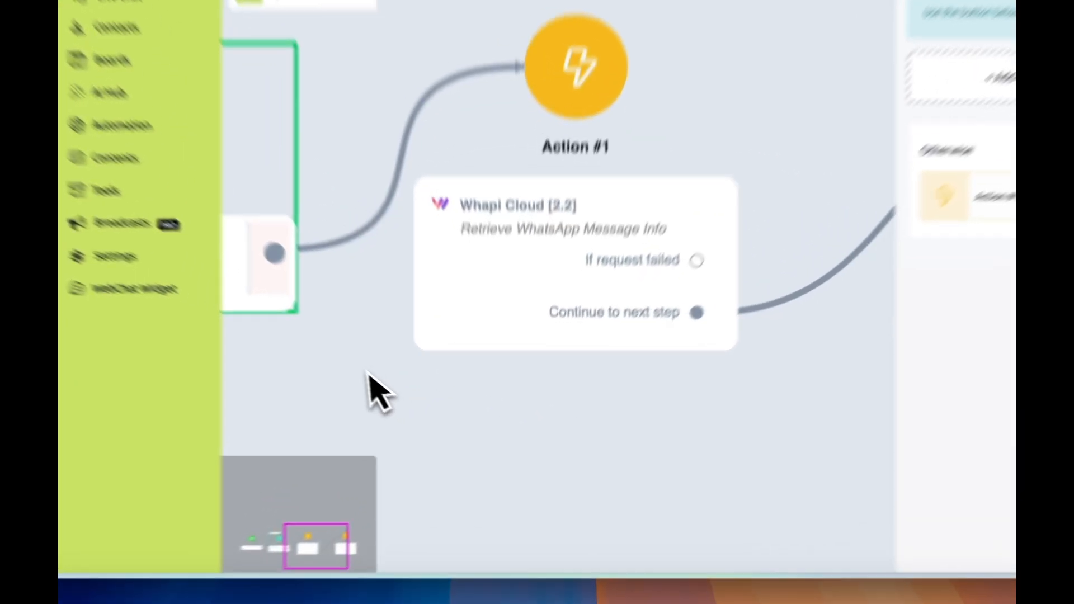
left_click_drag(429, 415, 561, 413)
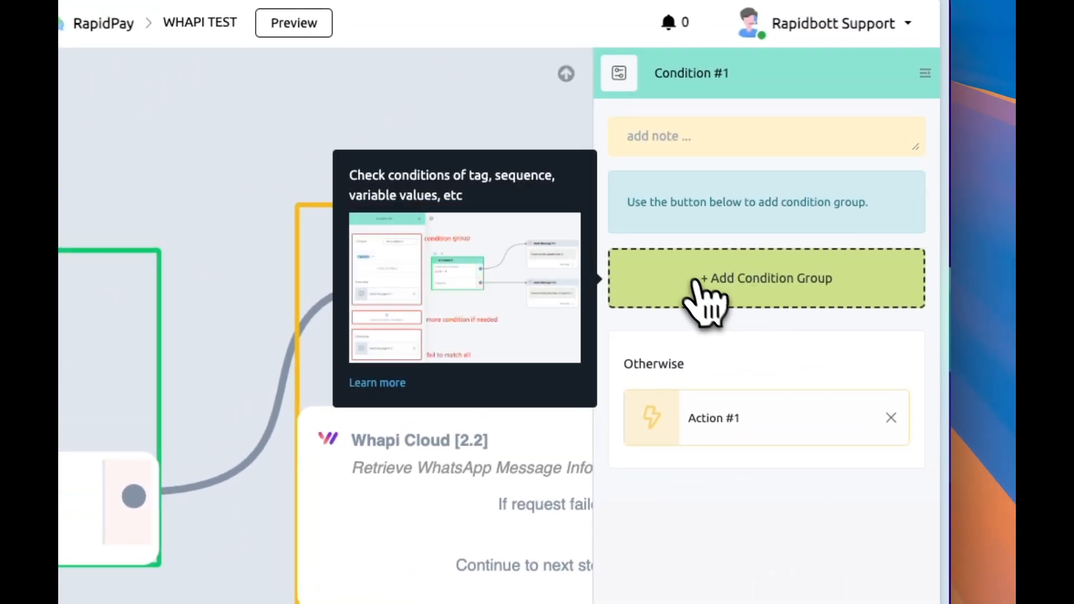
- Give Condition #1 a condition group with the rule ADMIN MESSAGE is true and save it
left_click(979, 89)
left_click(742, 306)
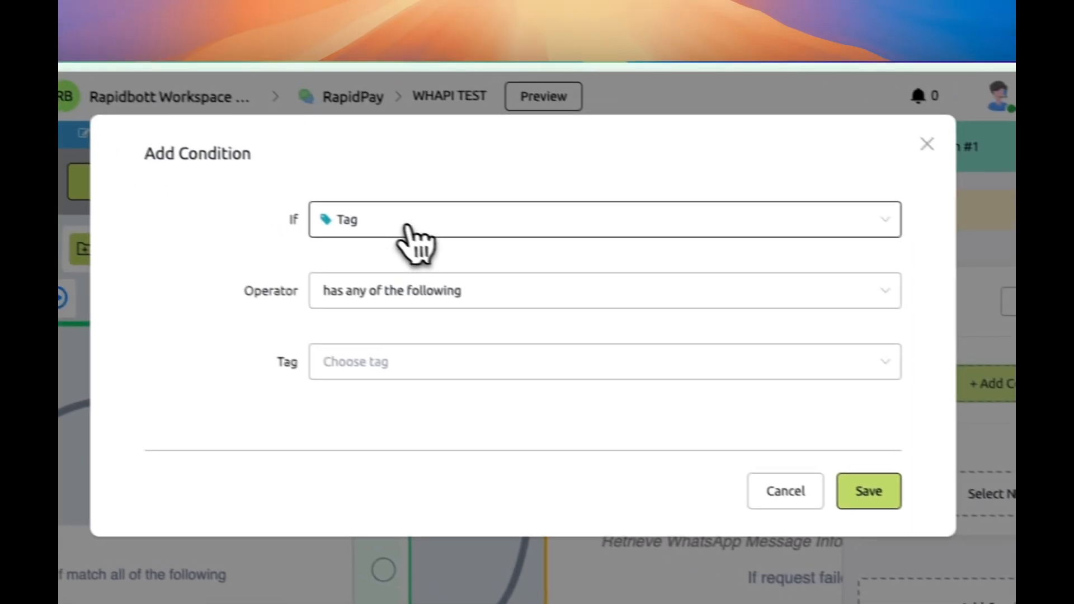
left_click(158, 150)
type("adm")
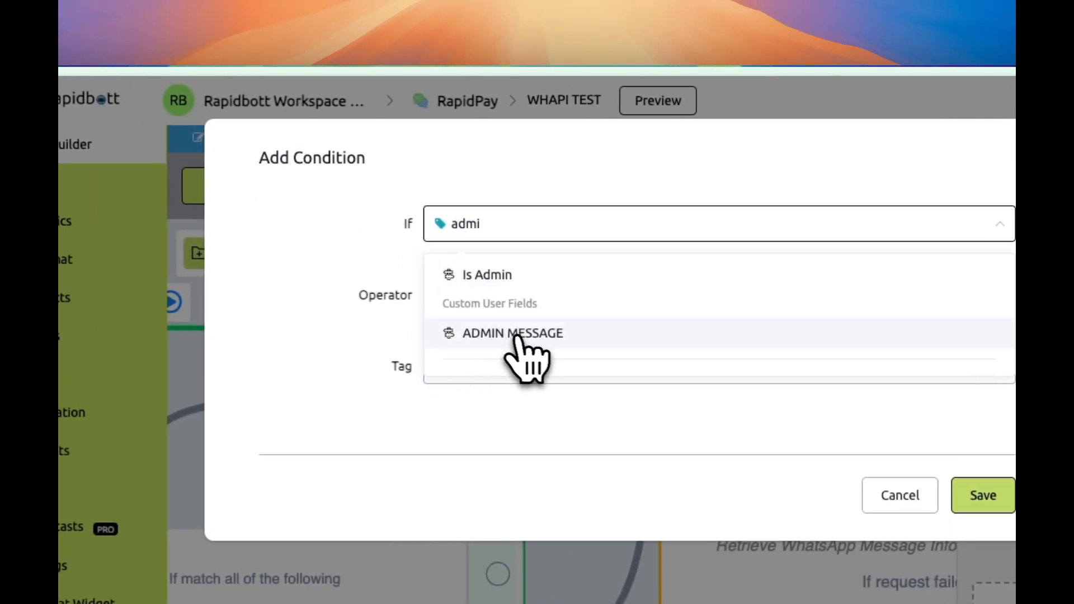
type("i")
left_click(513, 335)
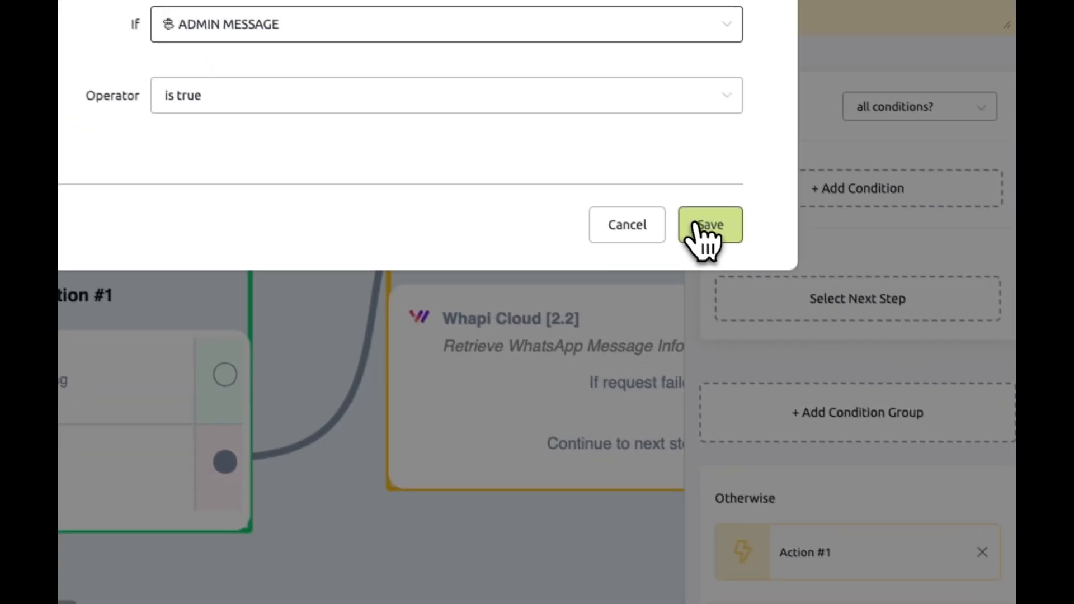
left_click(699, 227)
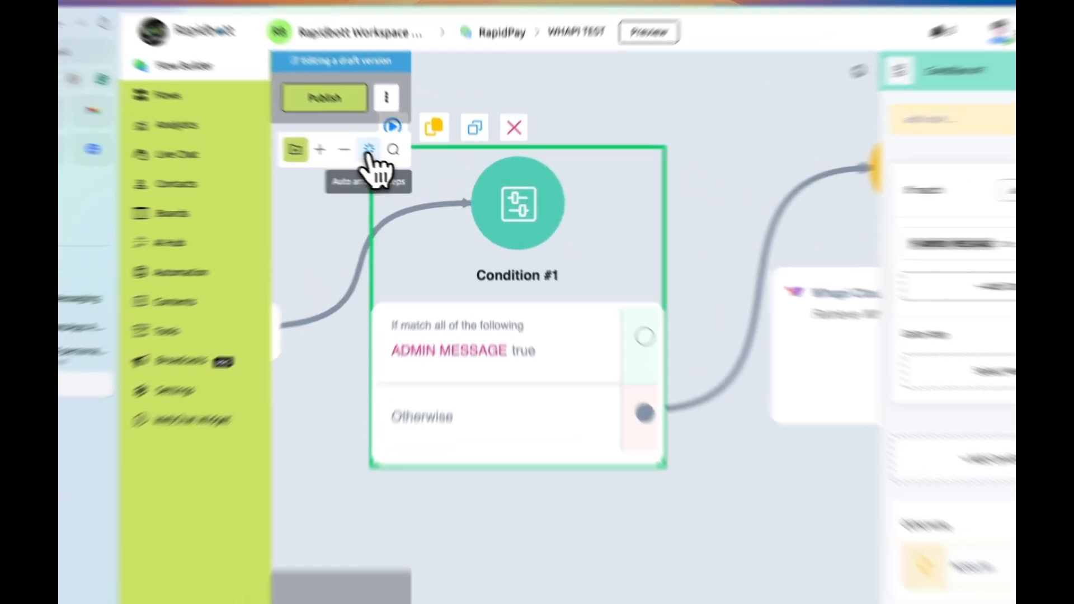
- Auto-arrange the flow steps and centre Condition #1 with its neighbouring action
left_click(400, 167)
left_click_drag(685, 413, 478, 417)
left_click_drag(706, 493, 380, 501)
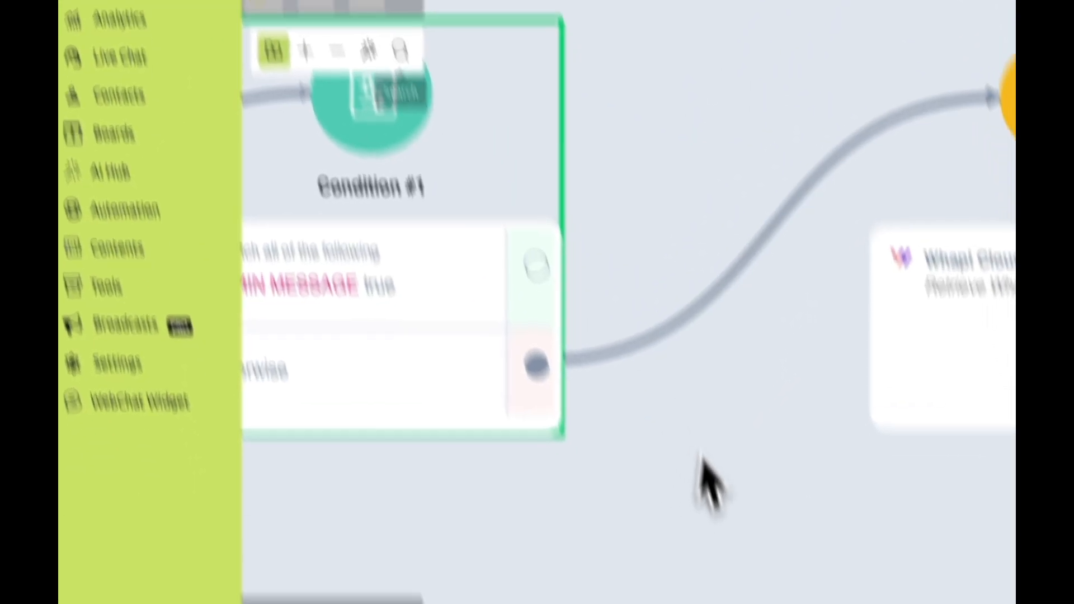
- Add a Send Message step from Action #1's 'If request failed' output
left_click_drag(845, 401, 519, 422)
left_click_drag(727, 420, 315, 422)
left_click_drag(419, 228, 467, 120)
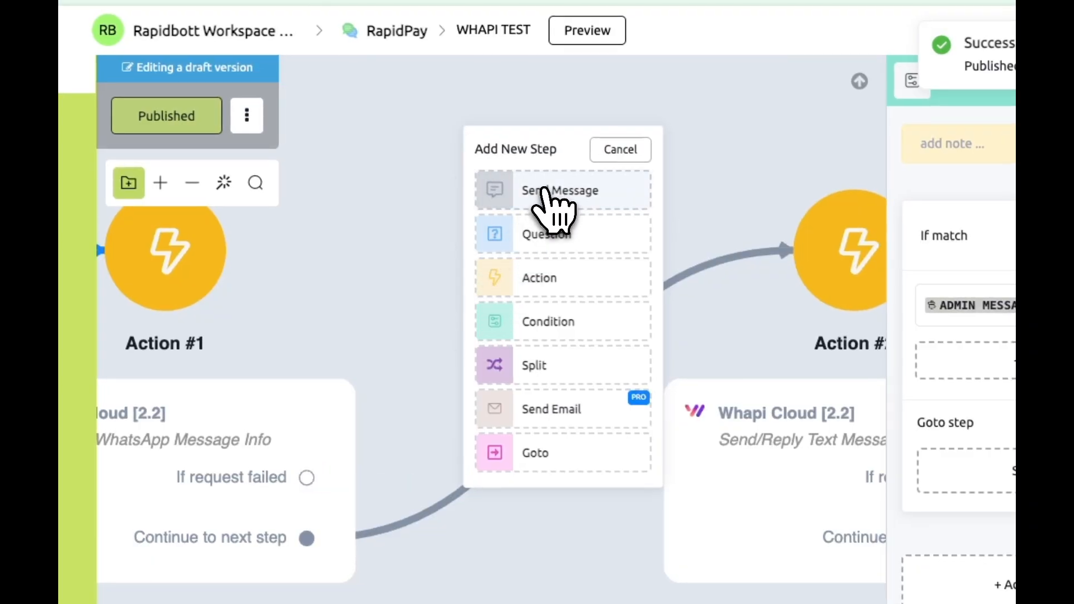
left_click(542, 193)
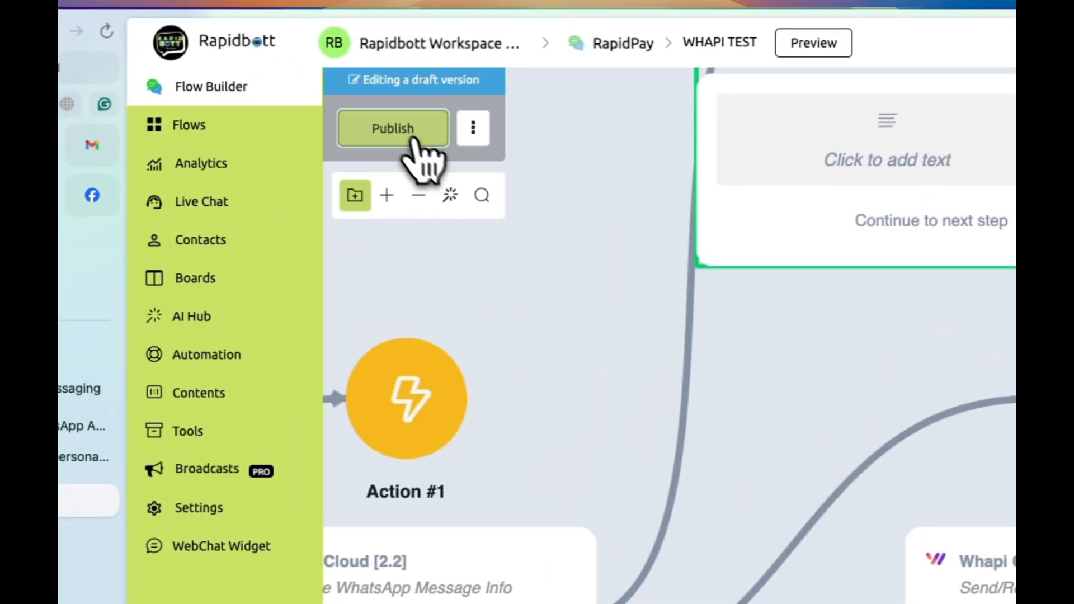
- Delete the incoming link so Send Message #1 sits unconnected in the flow
scroll(530, 594, "down", 10)
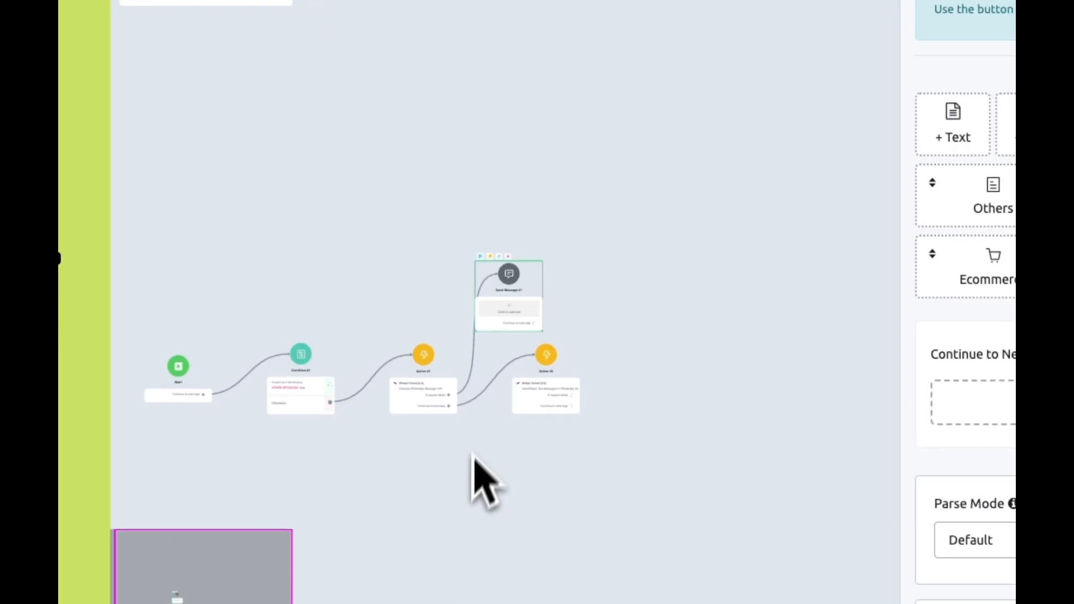
left_click_drag(524, 294, 542, 293)
left_click(481, 342)
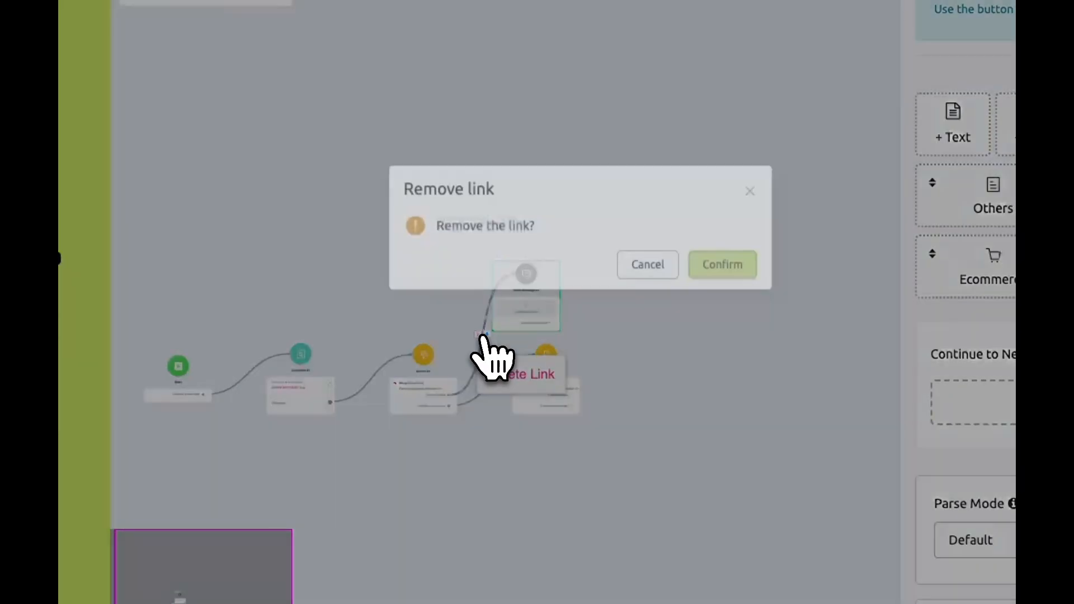
left_click(706, 272)
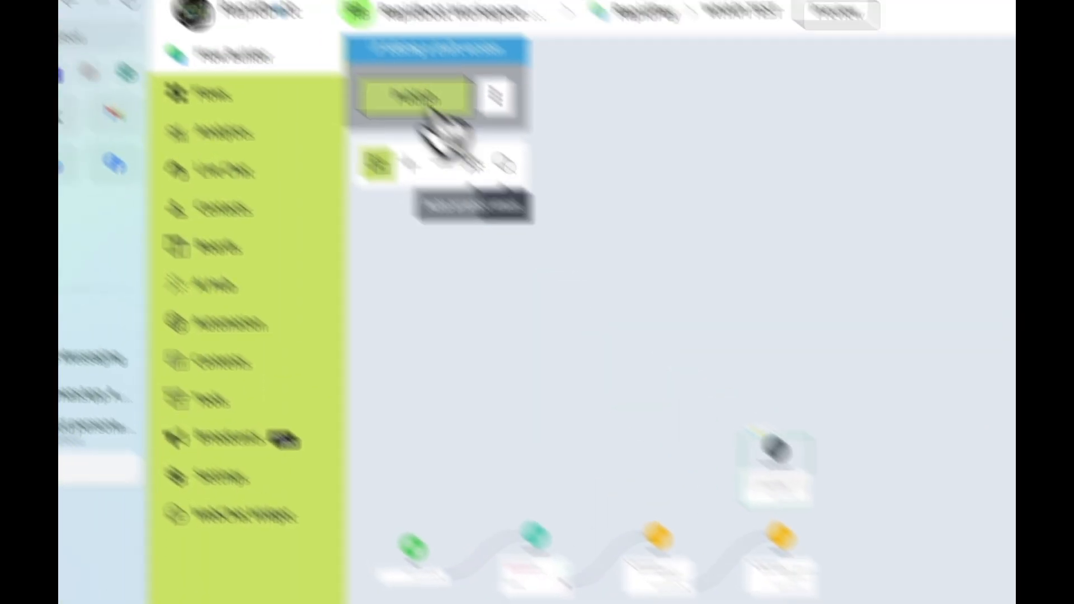
scroll(594, 448, "up", 5)
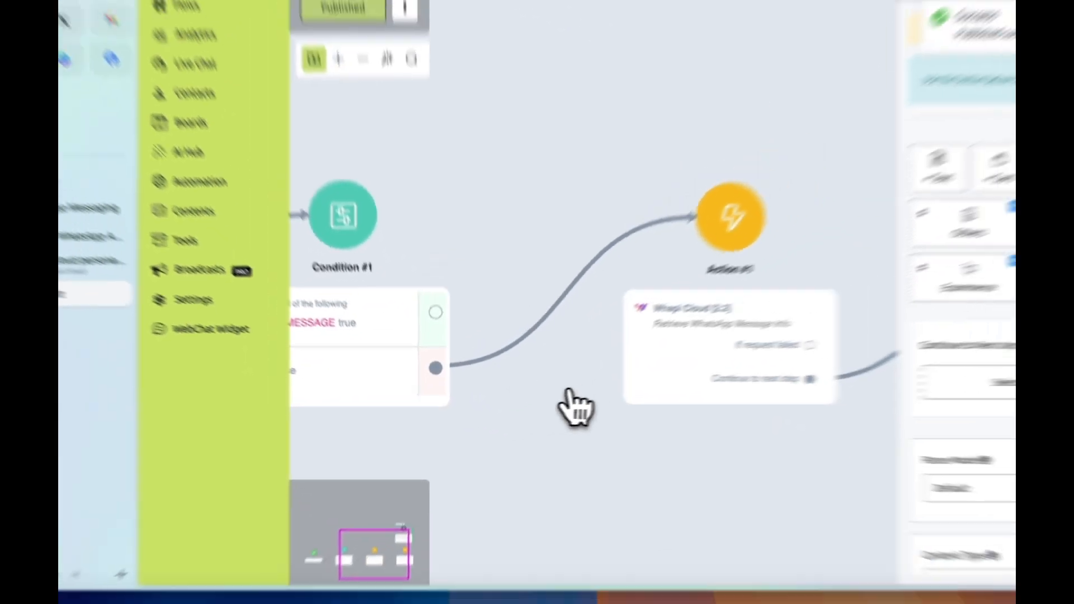
scroll(935, 490, "down", 6)
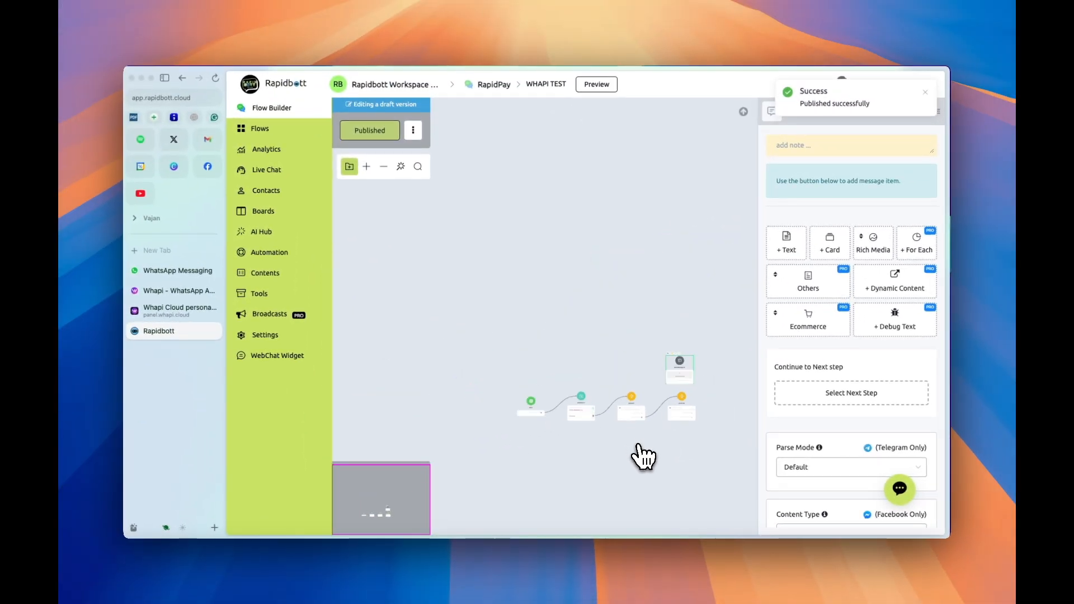
scroll(641, 454, "up", 5)
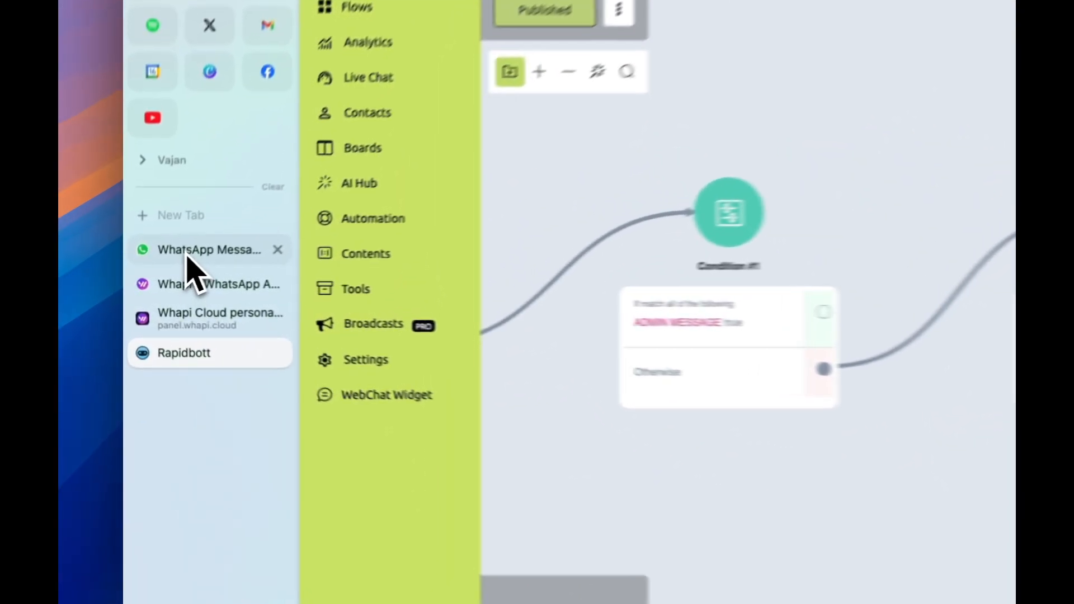
- Send 'Hello' in the Rapidbott Demo WhatsApp group, then return to Rapidbott after the bot's reply
left_click(168, 271)
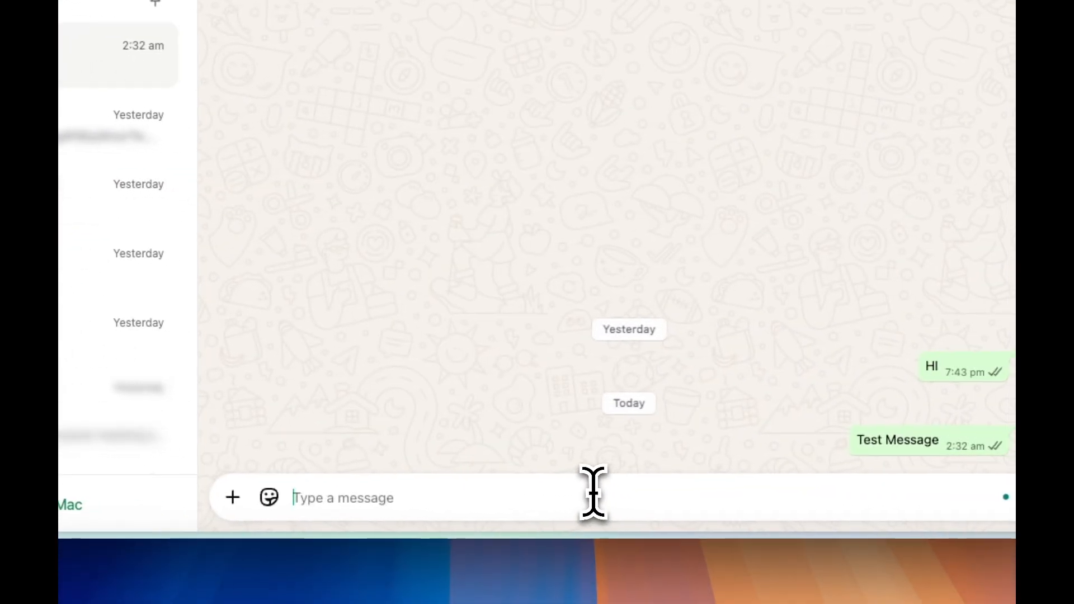
key("Return")
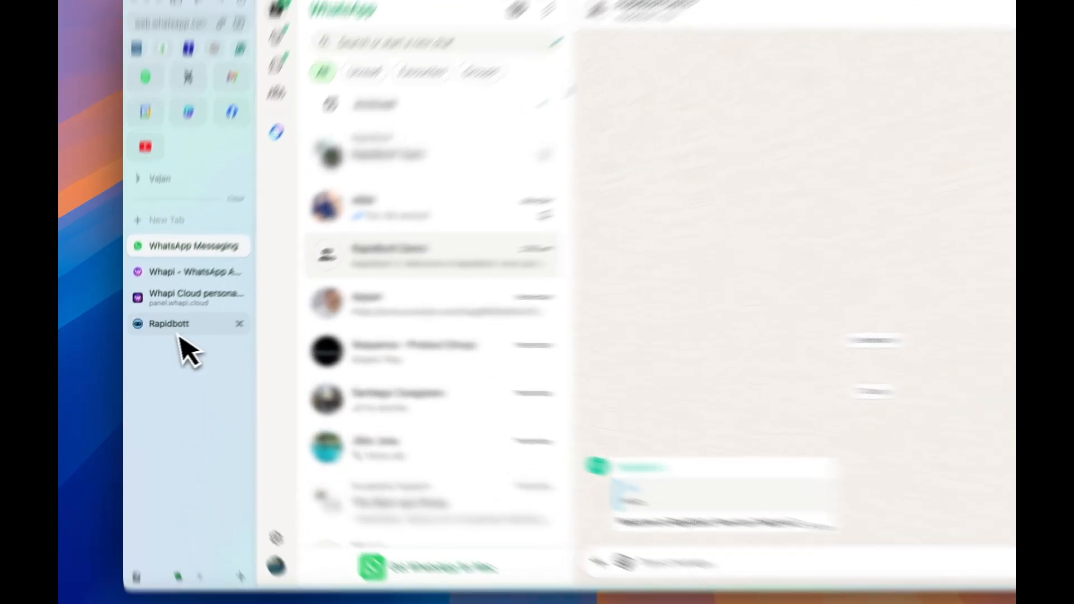
left_click(159, 331)
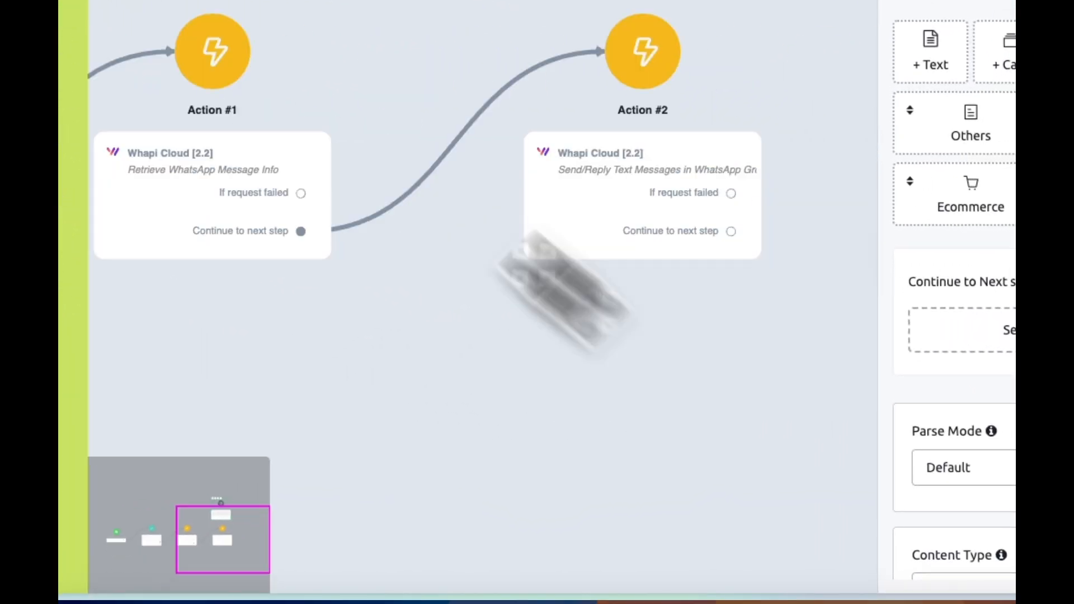
- Review Action #2's Whapi Cloud settings and close them without changes
left_click_drag(609, 330, 415, 322)
left_click(609, 184)
left_click(758, 211)
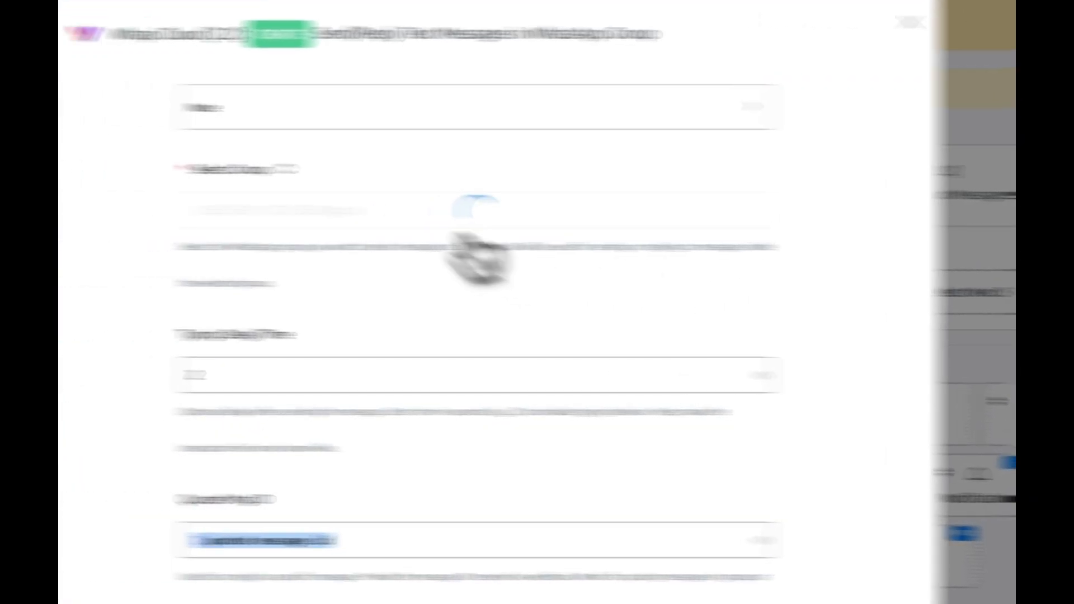
scroll(480, 259, "down", 5)
scroll(456, 312, "down", 10)
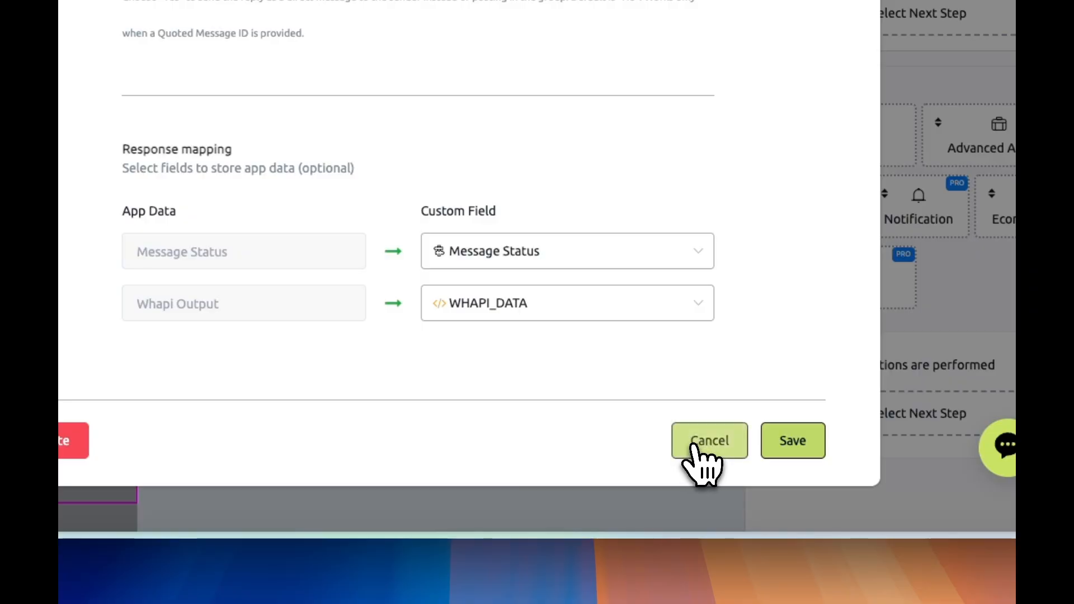
left_click(693, 446)
- Move Condition #1 off the main path and link Start directly to Action #1
left_click_drag(479, 194, 468, 460)
left_click_drag(153, 267, 809, 153)
left_click_drag(779, 221, 901, 191)
left_click_drag(84, 332, 480, 332)
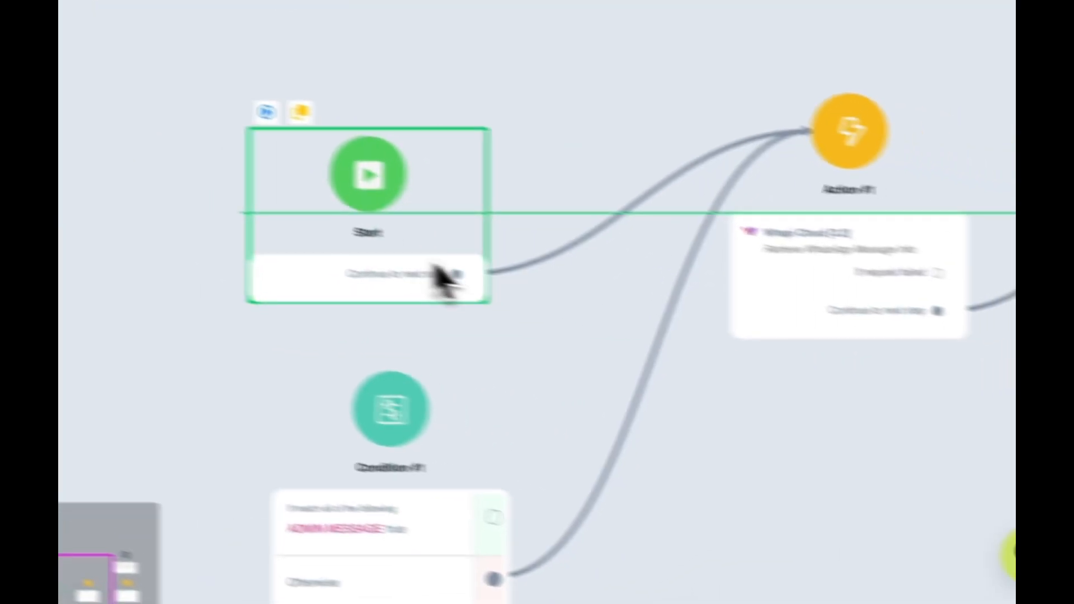
left_click_drag(443, 269, 437, 264)
- Link Action #1's failure output to Send Message #1 and rearrange Action #2 and Send Message #1
left_click_drag(819, 368, 402, 312)
left_click(505, 377)
left_click_drag(505, 377, 548, 418)
left_click_drag(497, 101, 389, 165)
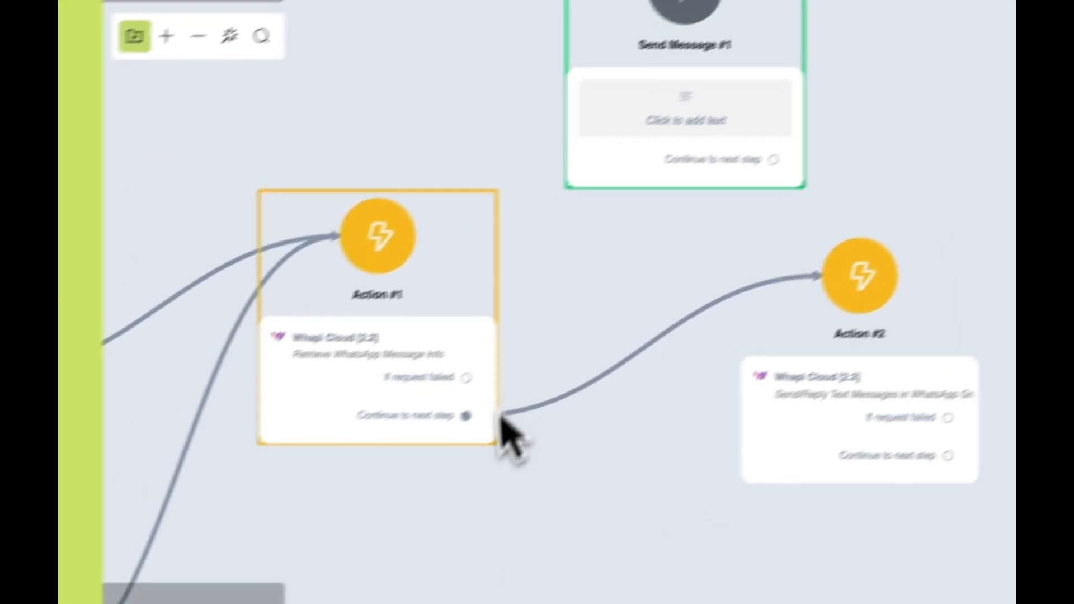
left_click_drag(460, 380, 682, 8)
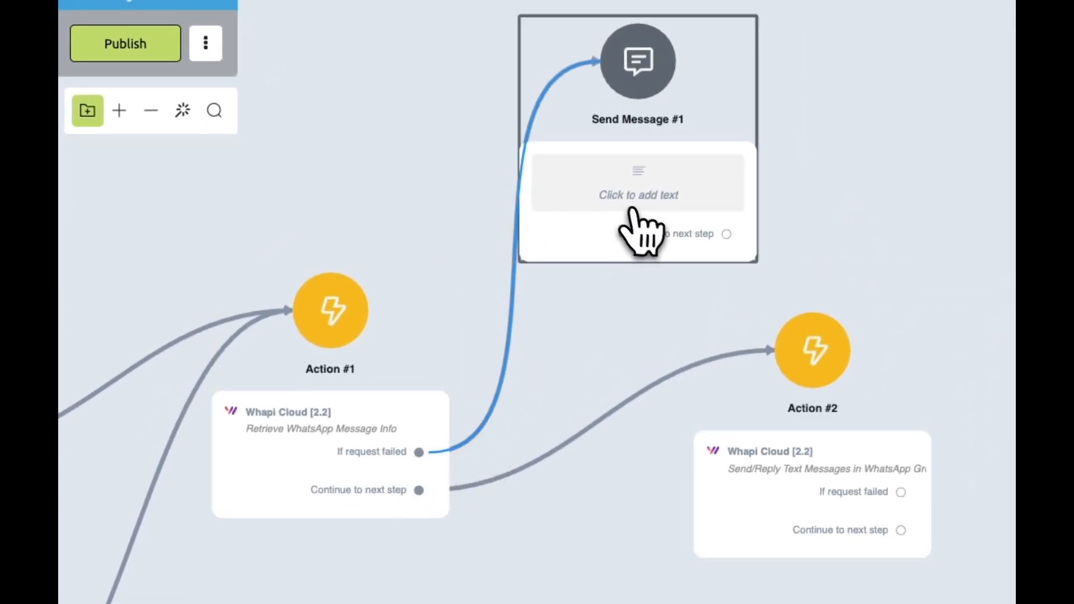
left_click_drag(663, 170, 718, 167)
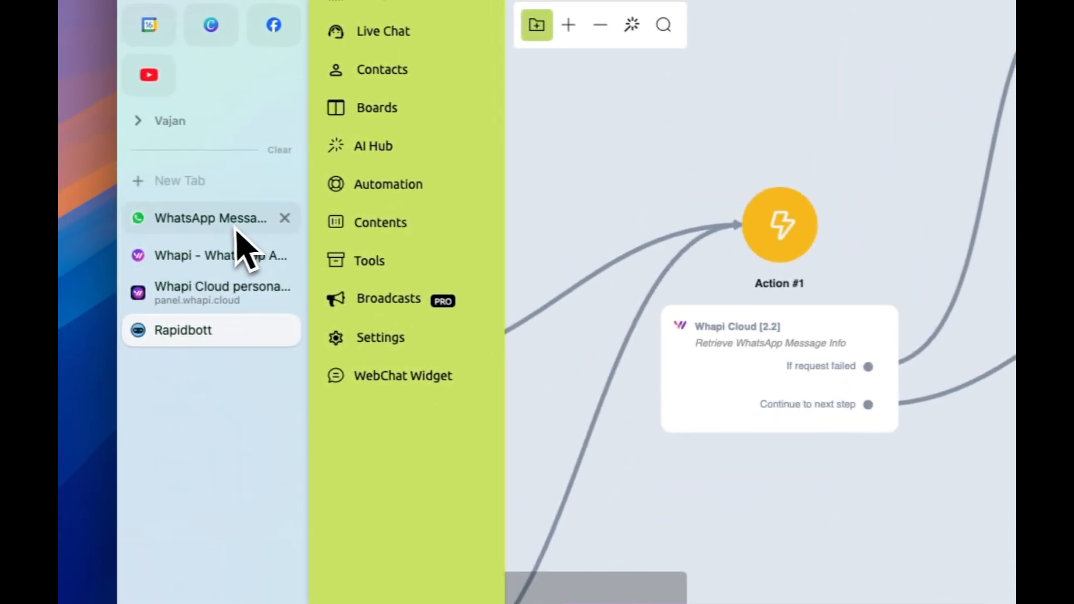
- Send 'Hello again' in the Rapidbott Demo WhatsApp group chat
left_click(235, 221)
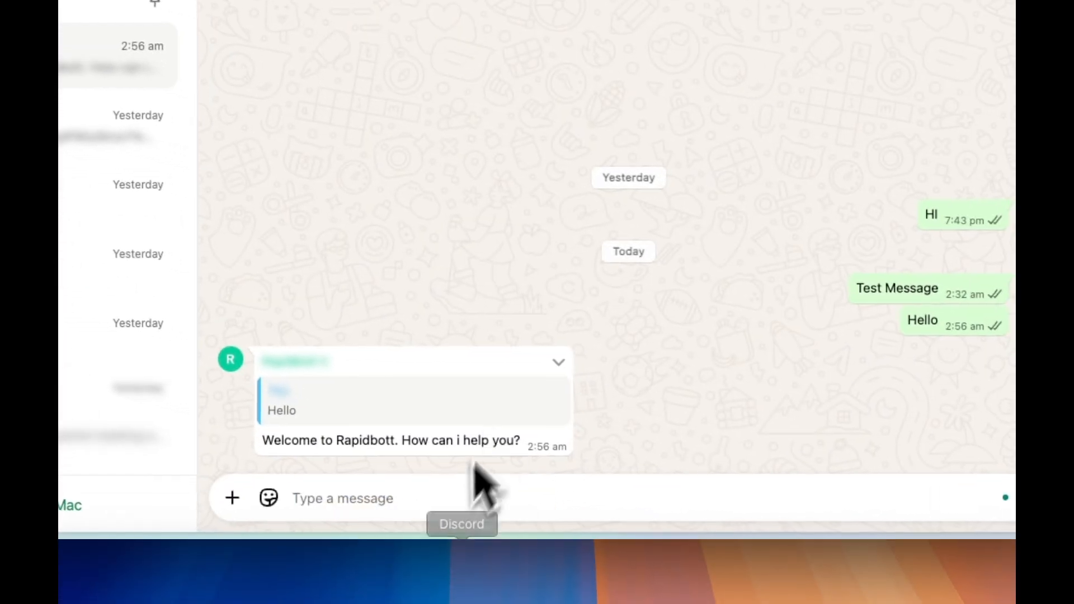
type("Hello again")
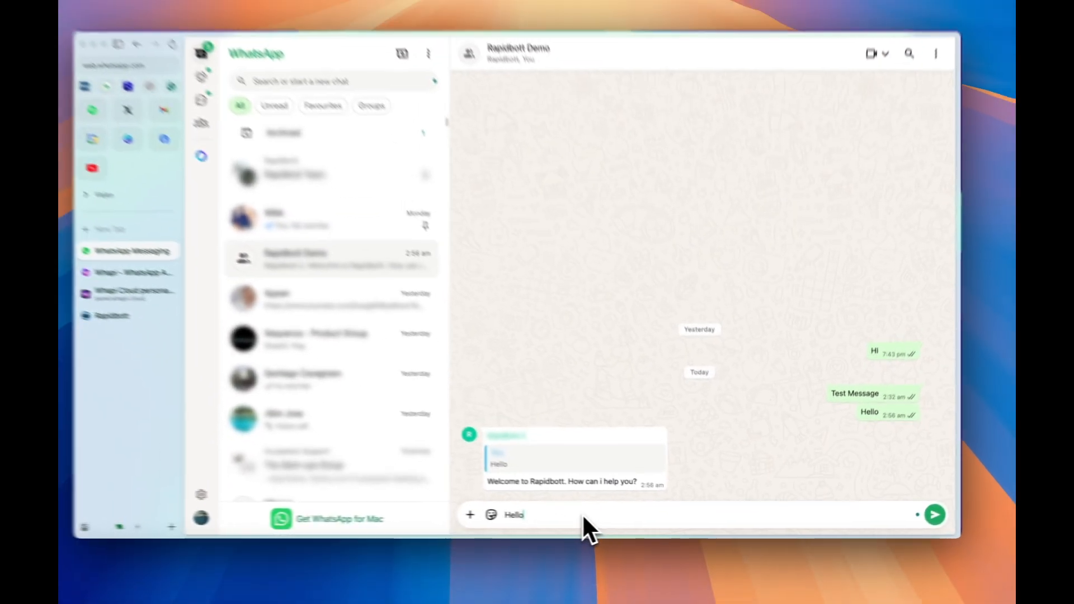
key("Return")
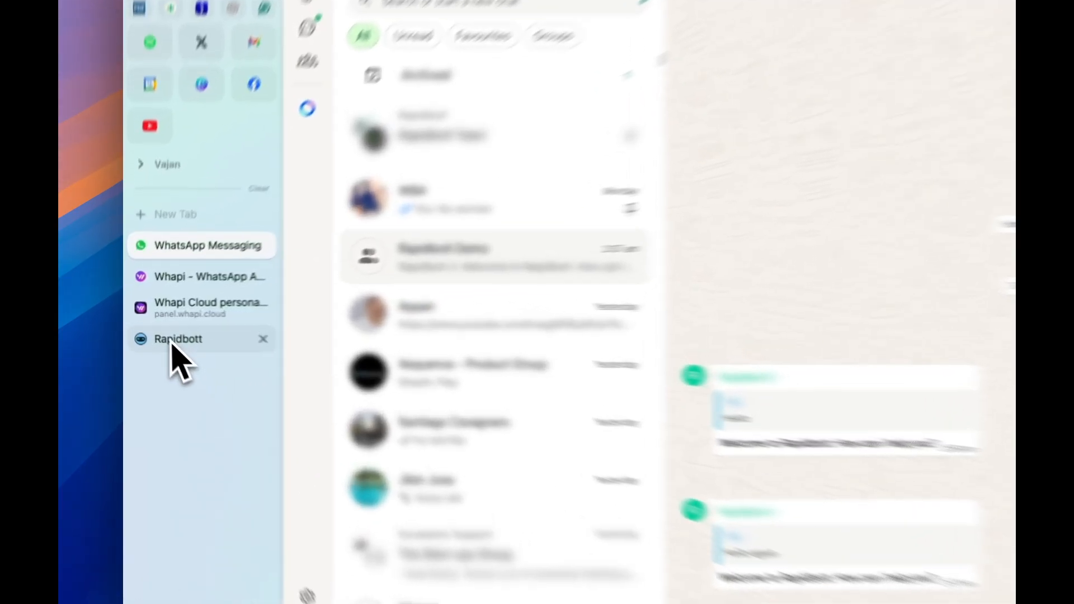
- Check Rapidbott's Error Logs for the latest entry's description
left_click(168, 331)
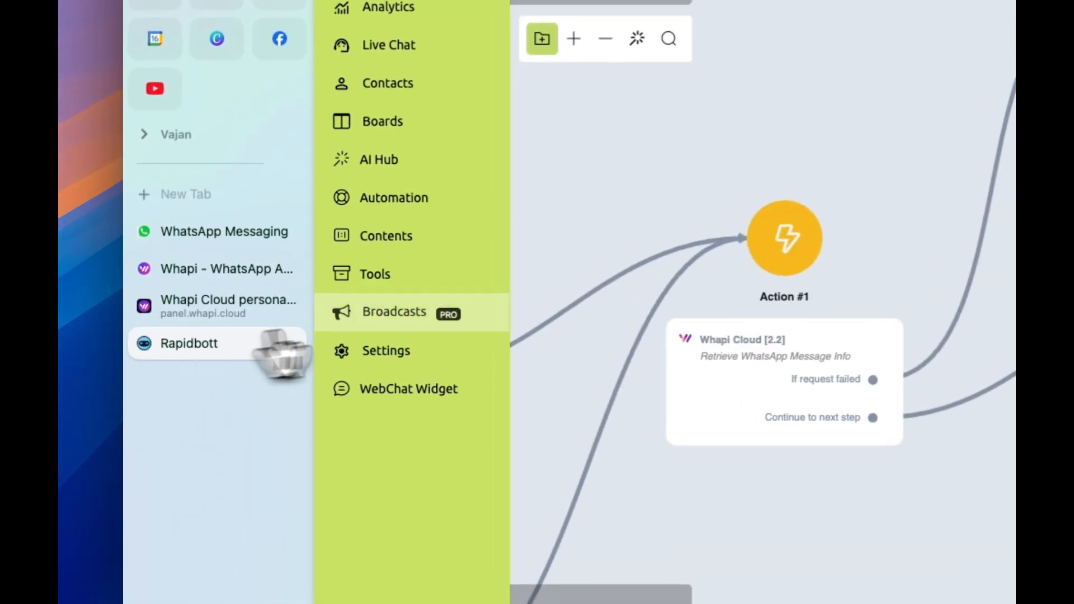
left_click(380, 280)
left_click(327, 137)
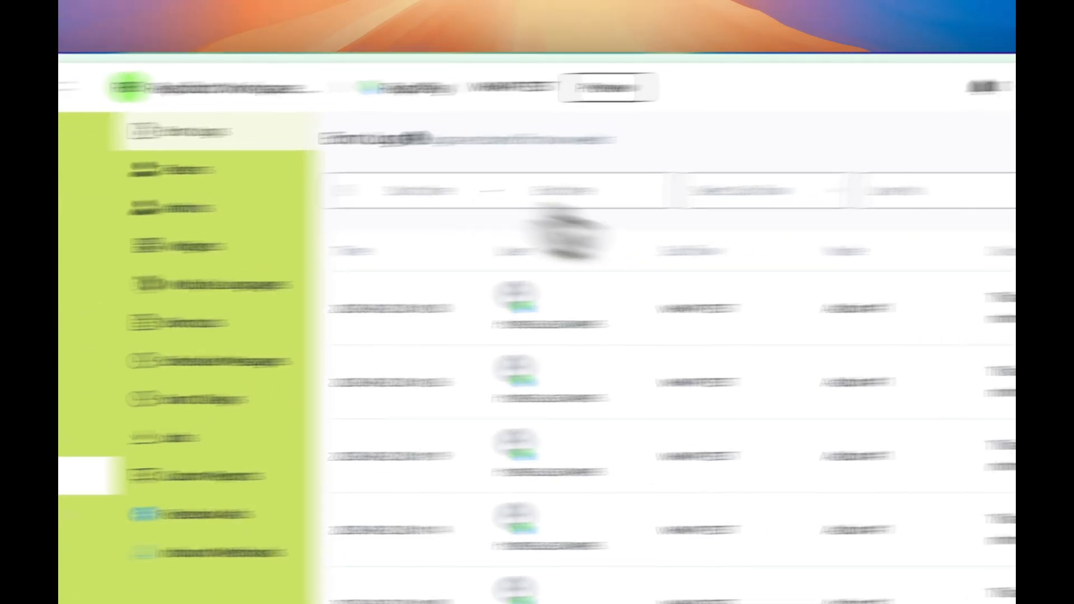
left_click_drag(687, 285, 852, 310)
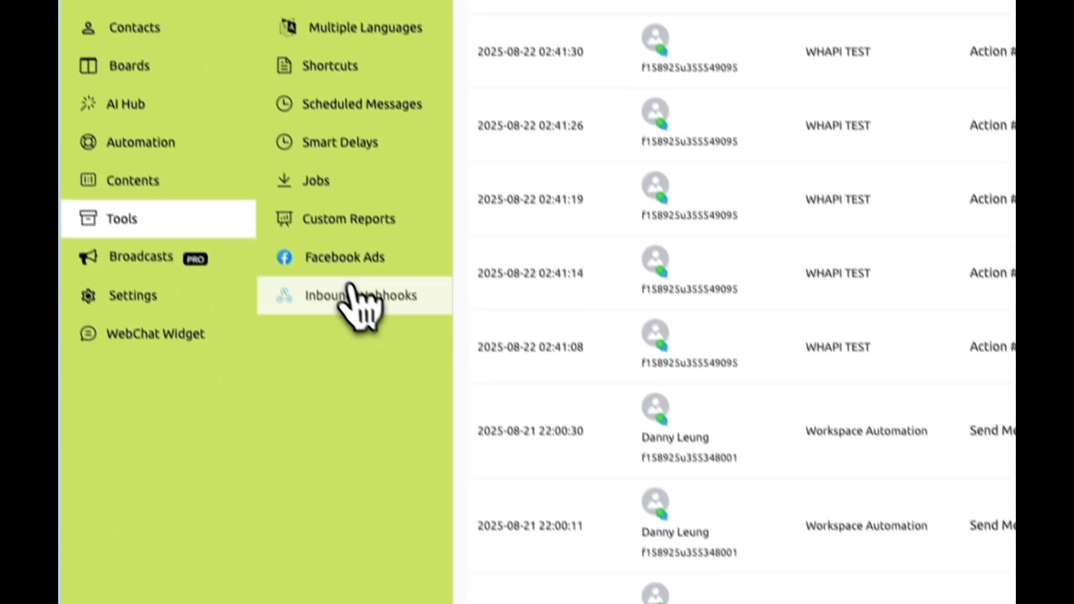
- Inspect the Whapi Cloud inbound webhook log's JSON payload, then reopen the WHAPI TEST flow
left_click(338, 280)
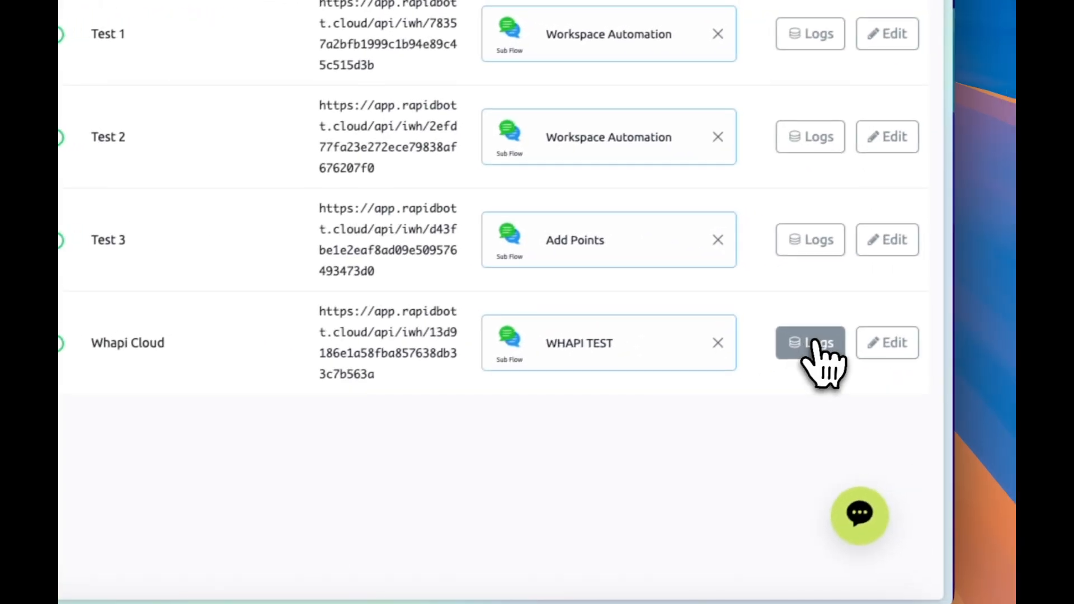
left_click(808, 344)
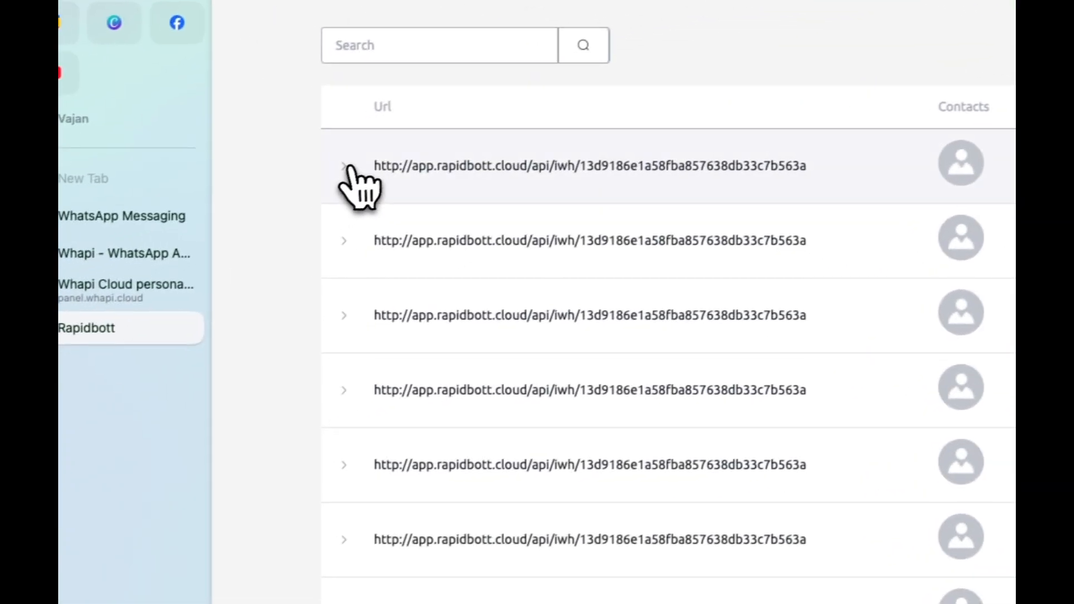
left_click(348, 166)
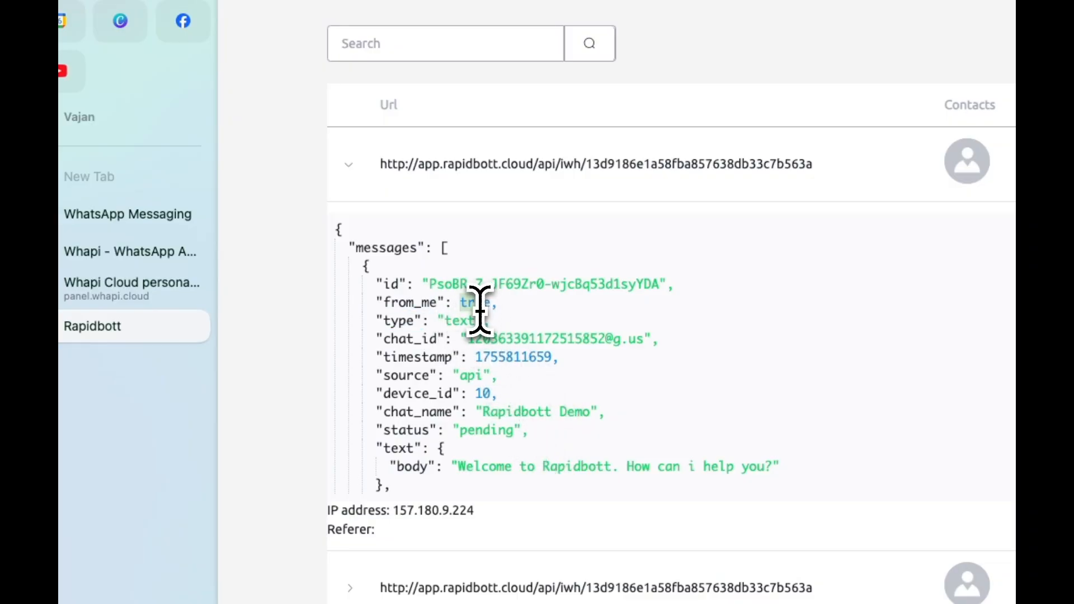
left_click(358, 167)
scroll(702, 319, "down", 3)
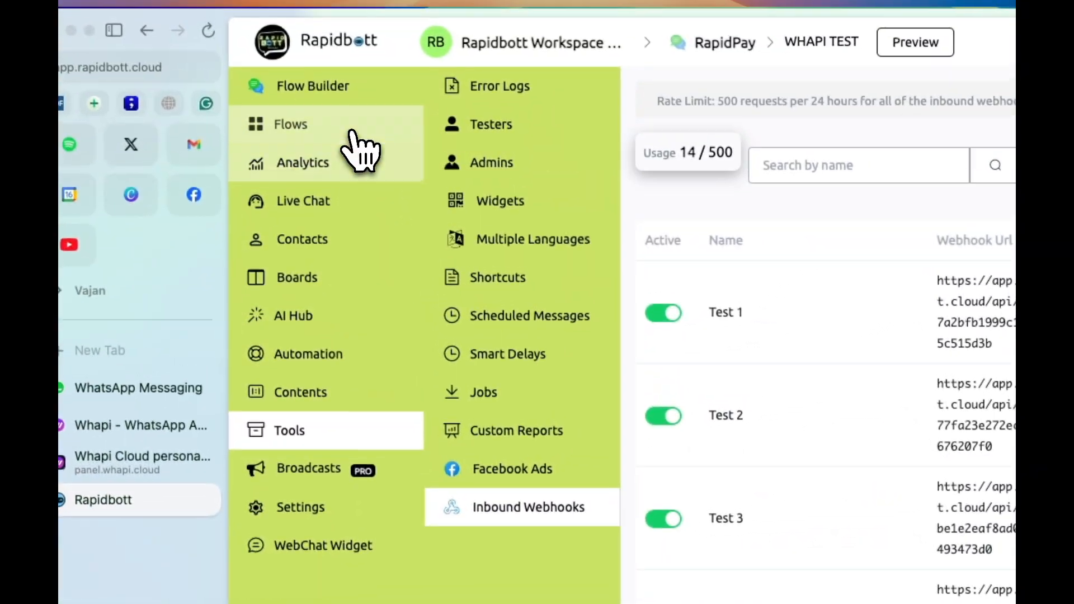
left_click(358, 148)
left_click(355, 211)
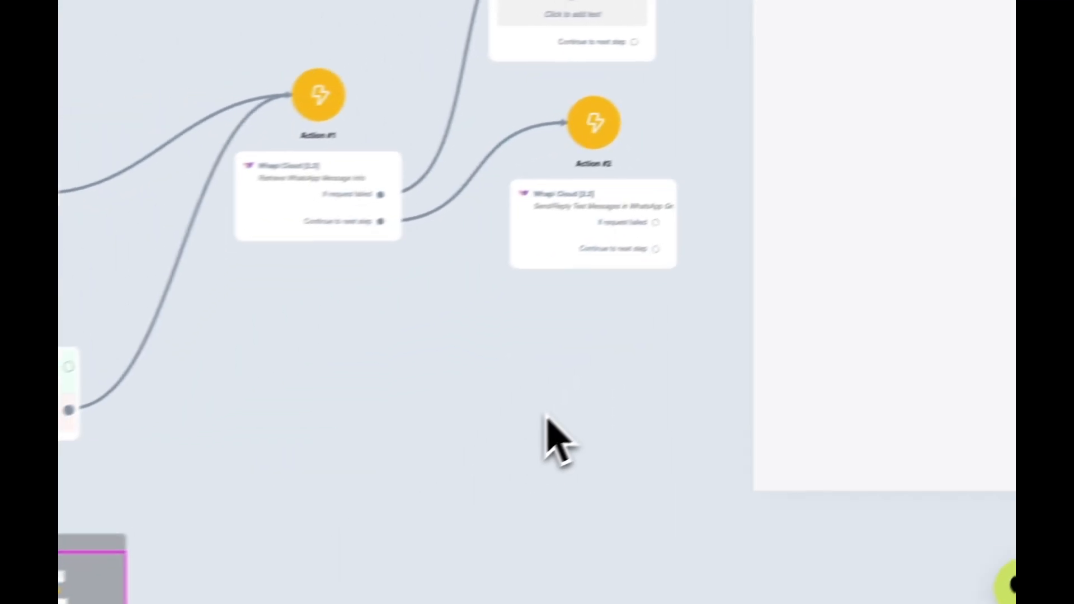
- Set Action #2's DM Sender from Group option to Yes
left_click(544, 423)
left_click(481, 310)
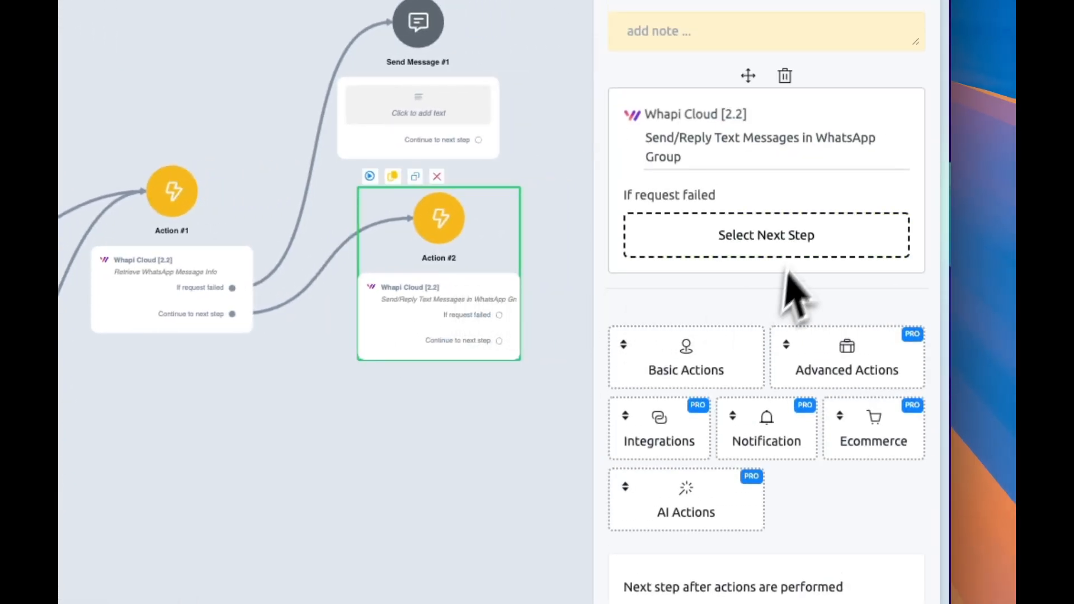
left_click(739, 141)
scroll(431, 336, "down", 8)
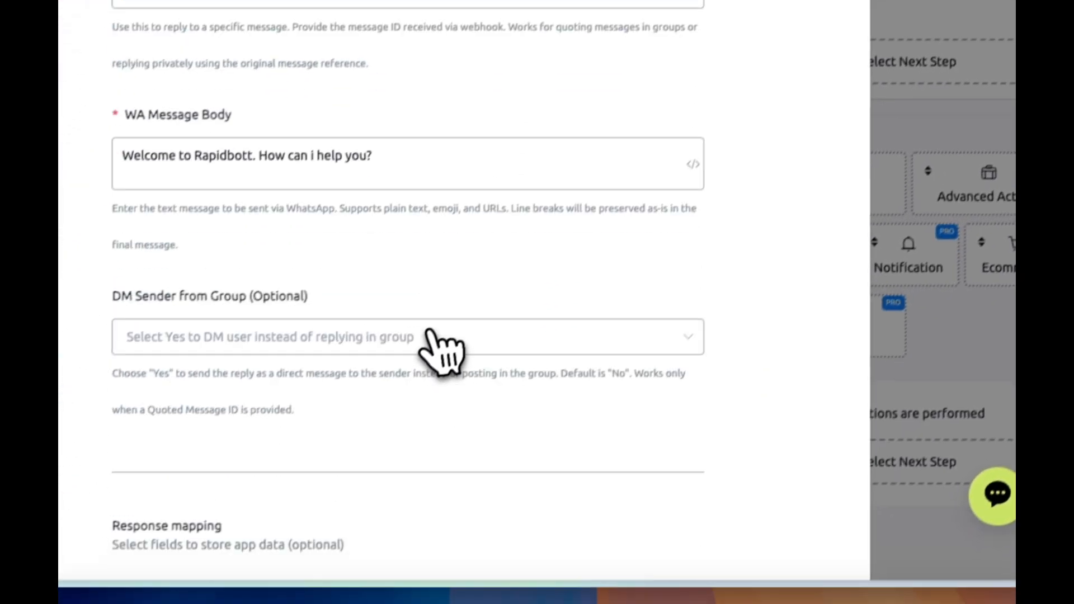
left_click(481, 224)
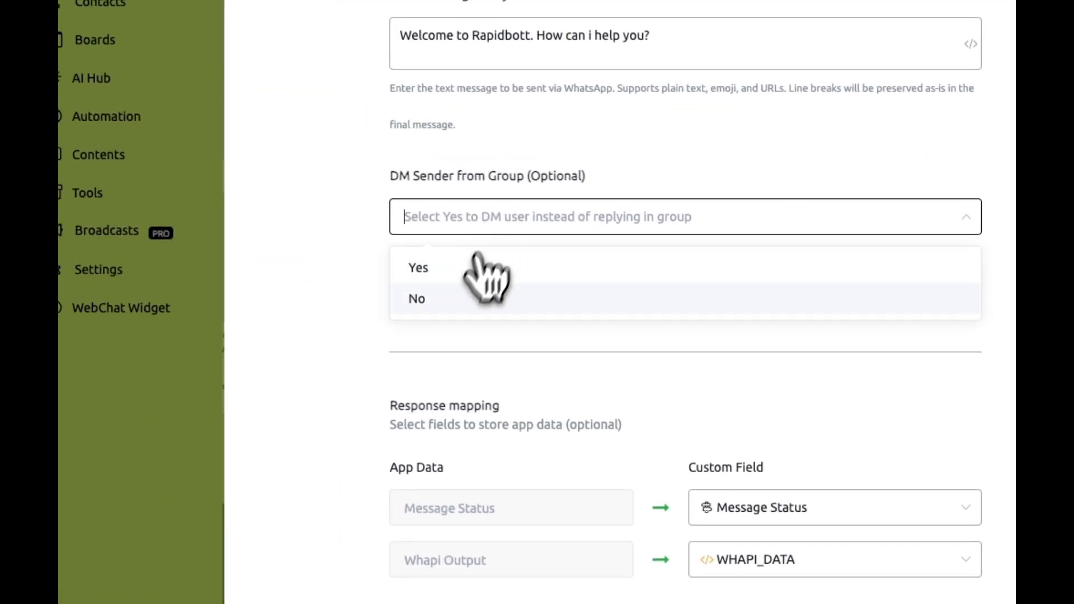
left_click(417, 267)
scroll(362, 252, "up", 6)
scroll(391, 254, "down", 7)
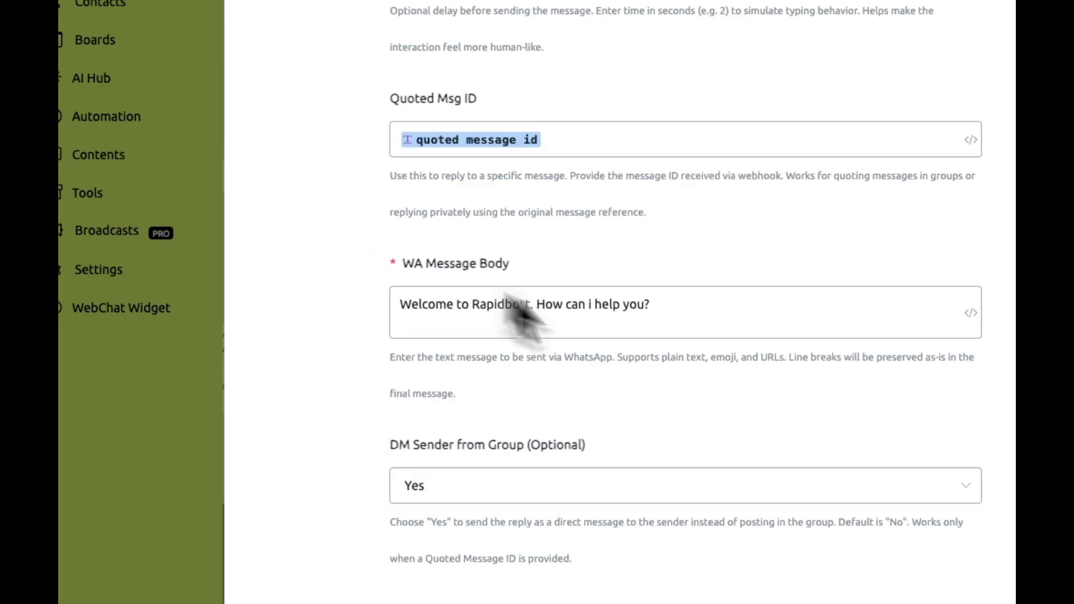
- Save the action, publish the WHAPI TEST flow, and return to WhatsApp Web
left_click(674, 445)
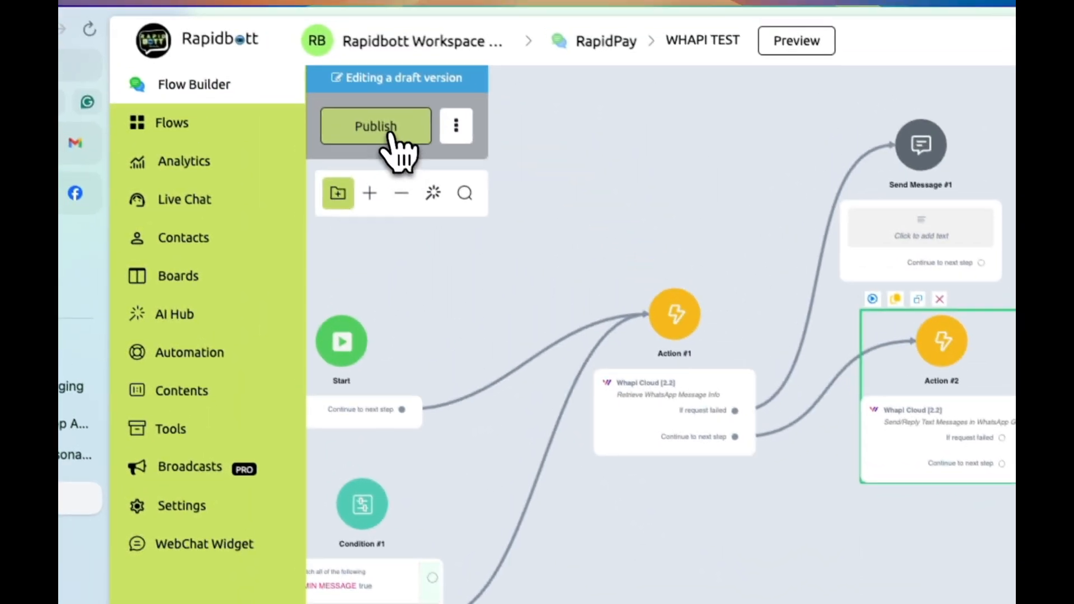
left_click(390, 133)
left_click(204, 231)
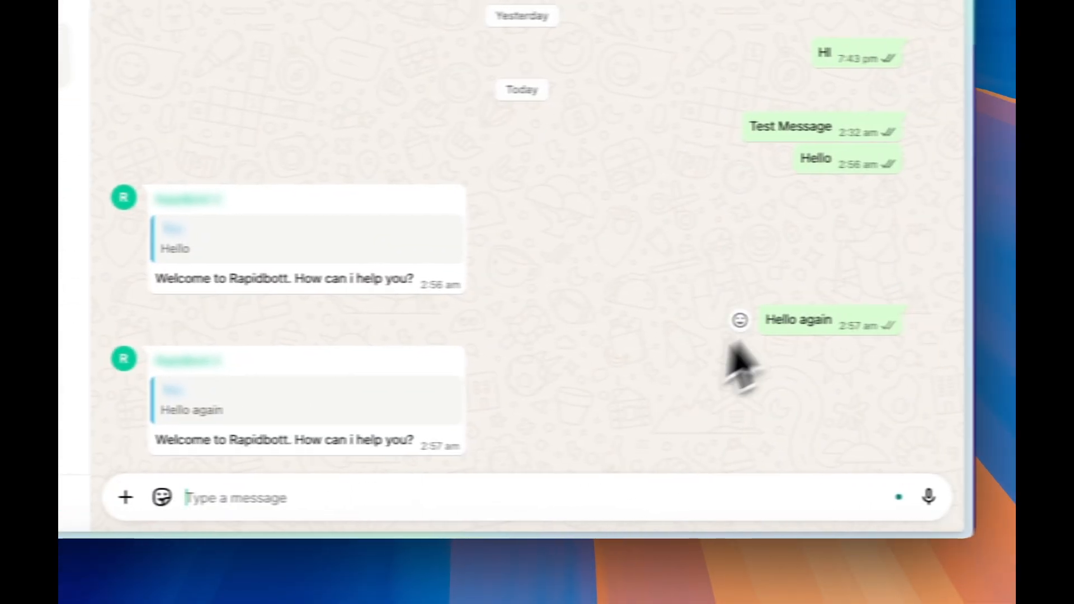
- Send 'hi' in the Rapidbott Demo group chat
left_click(476, 497)
type("h")
type("i")
key("Return")
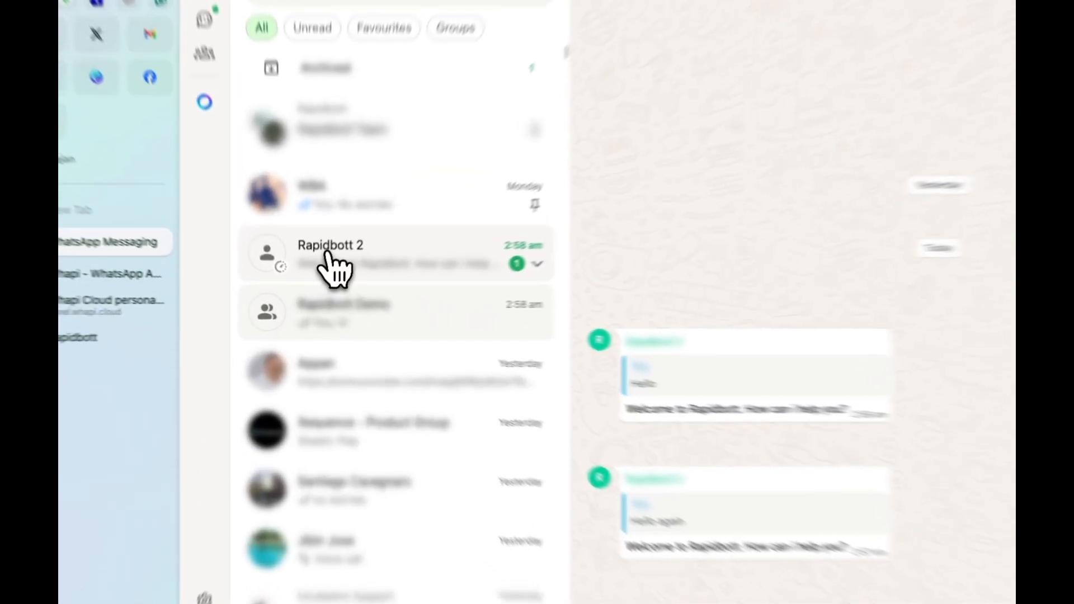
- Check the bot's welcome in the new private Rapidbott 2 chat, reply 'hi', then return to Rapidbott
left_click(339, 285)
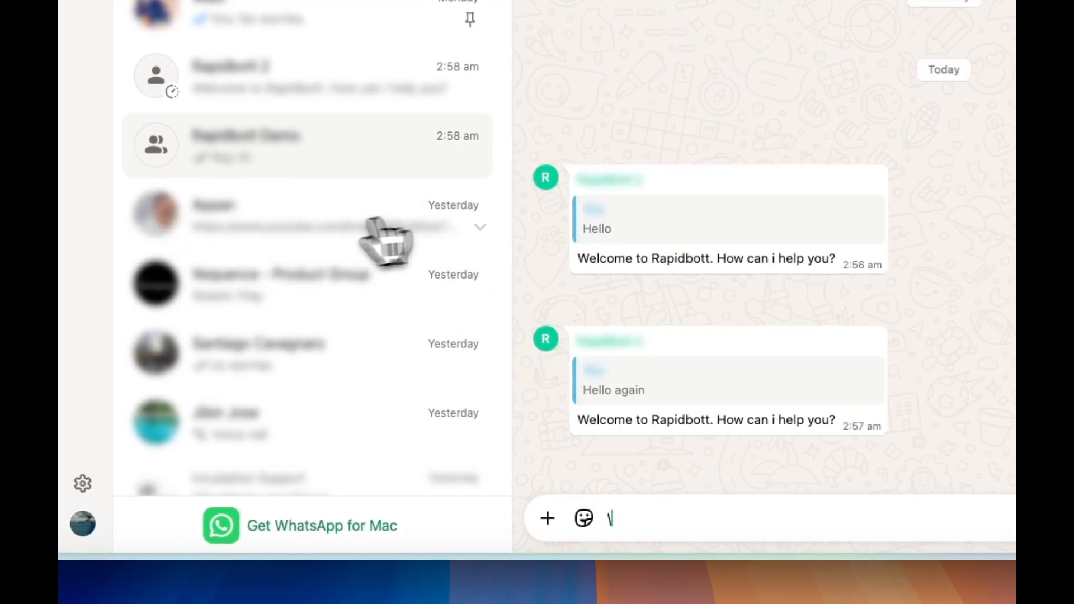
type("hi")
key("Return")
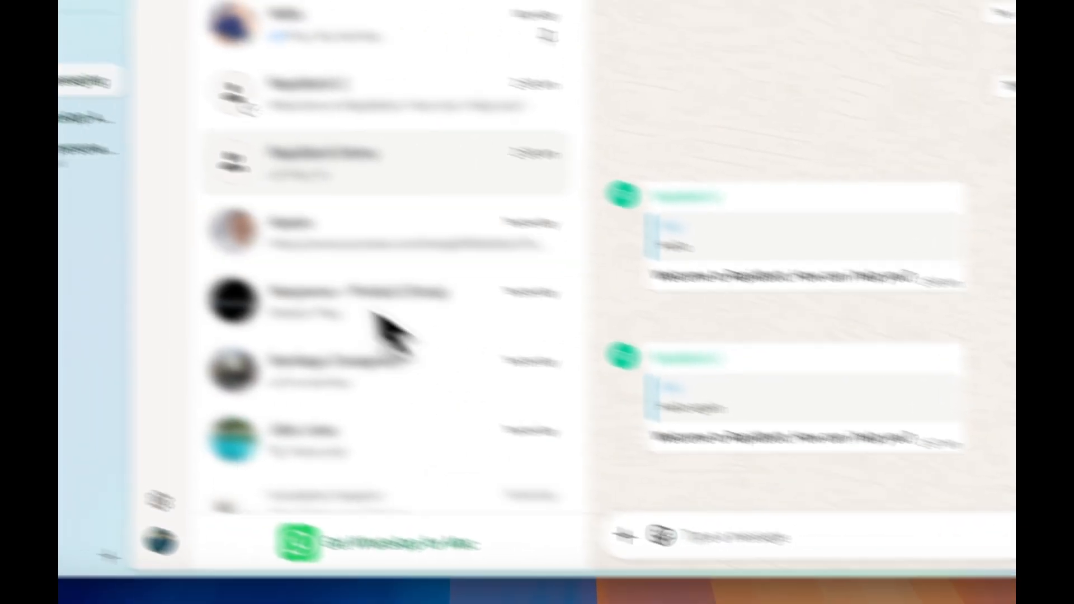
left_click(178, 315)
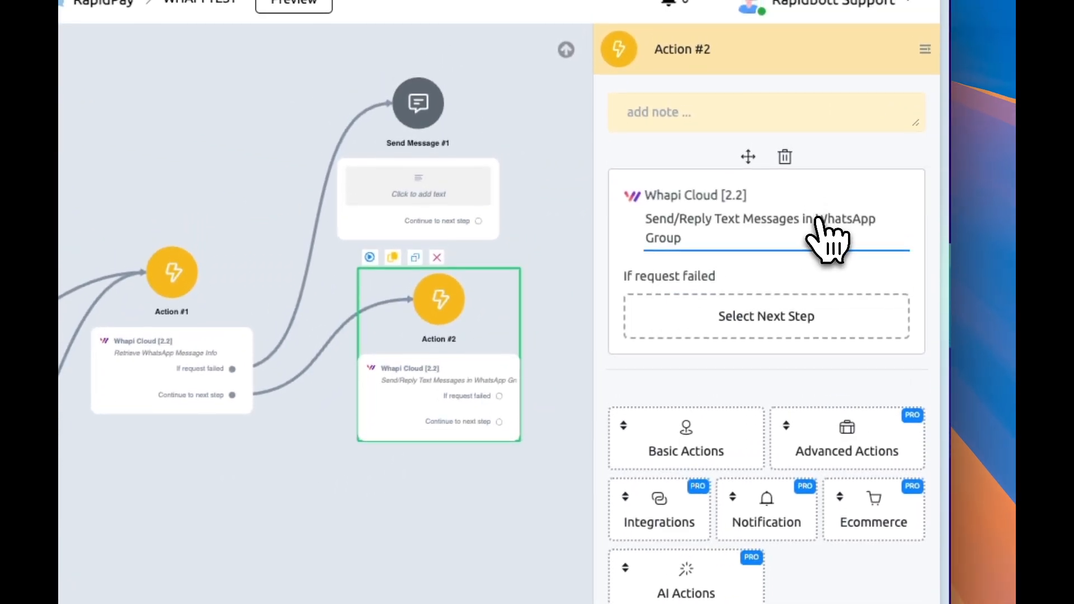
left_click(818, 221)
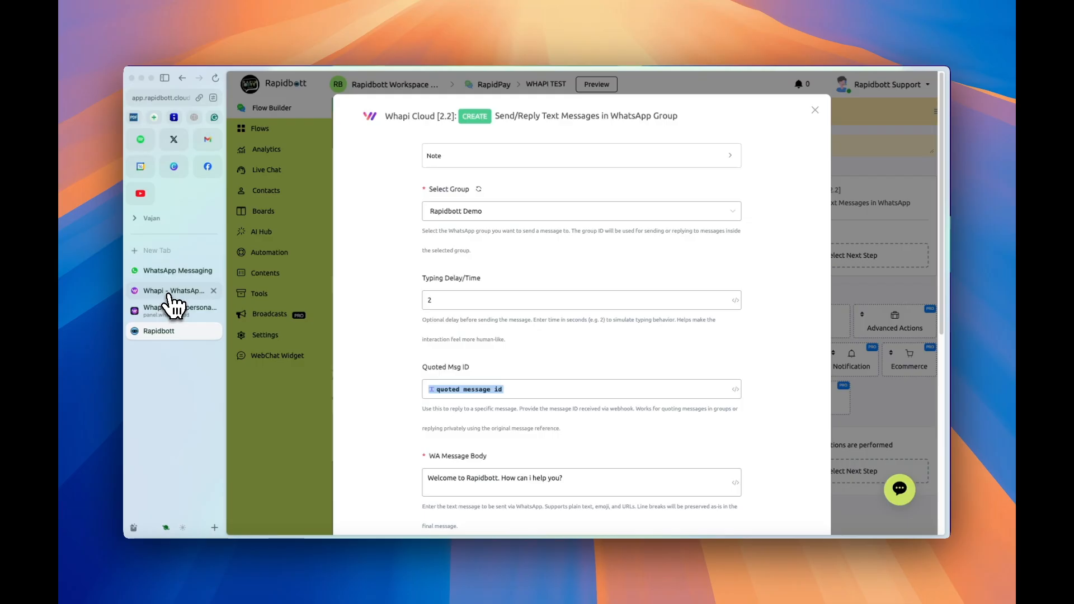
left_click(463, 213)
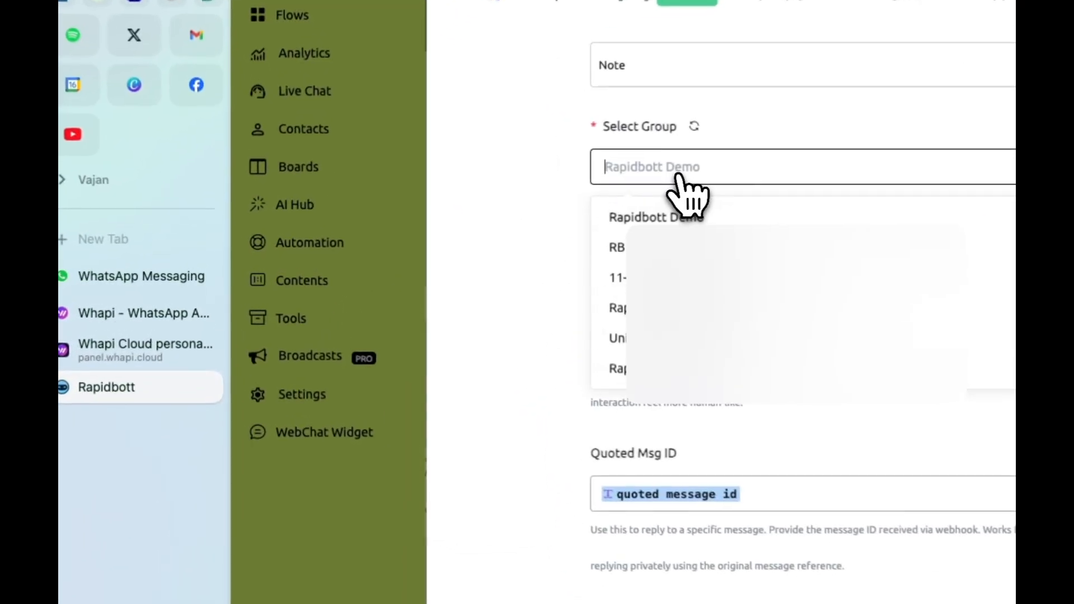
left_click(559, 249)
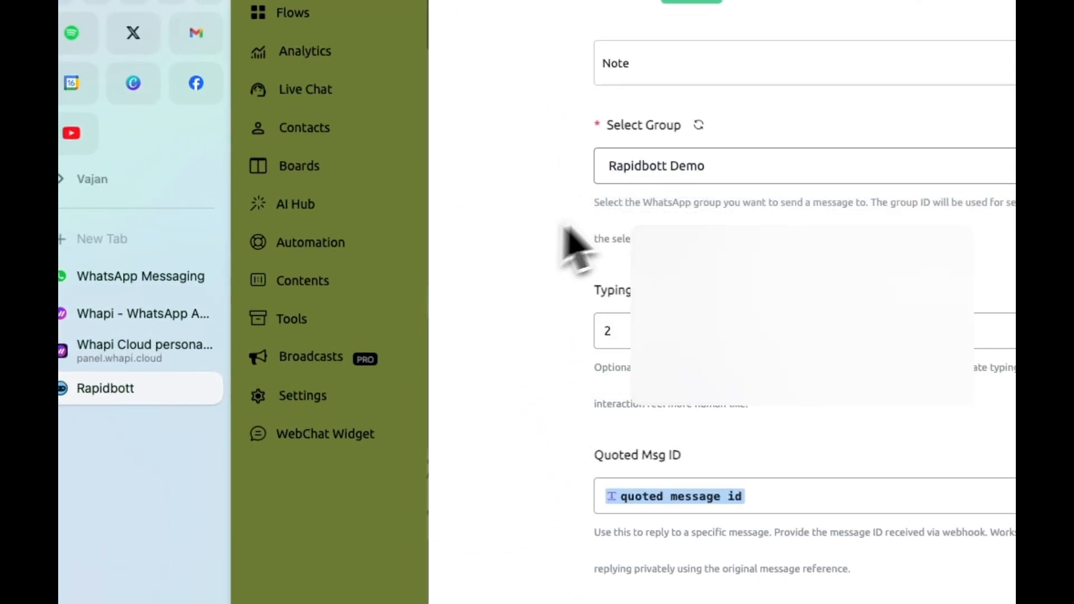
left_click(678, 172)
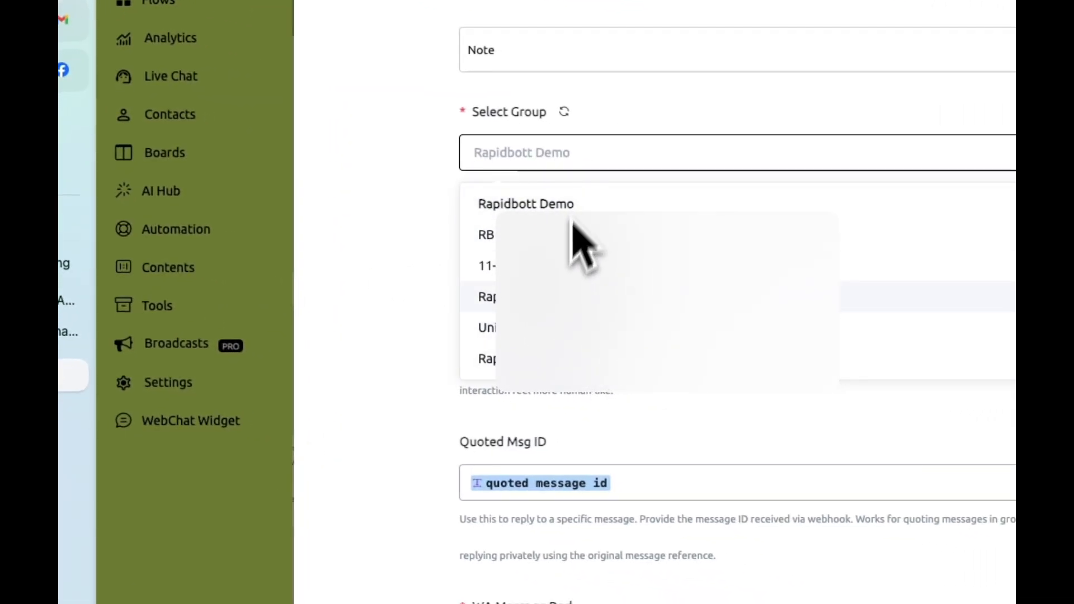
left_click(370, 165)
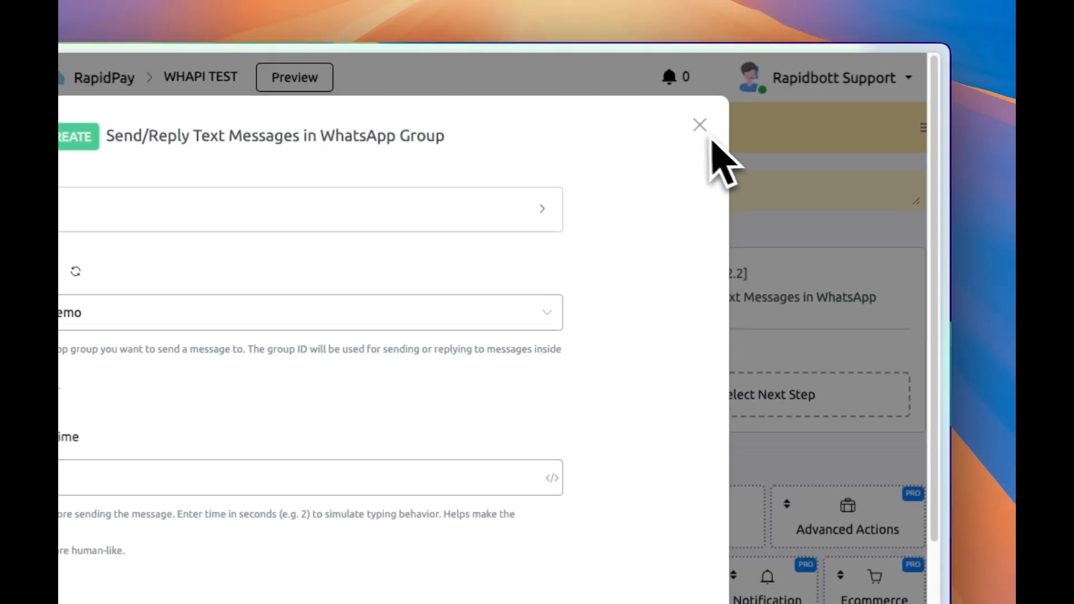
left_click(700, 125)
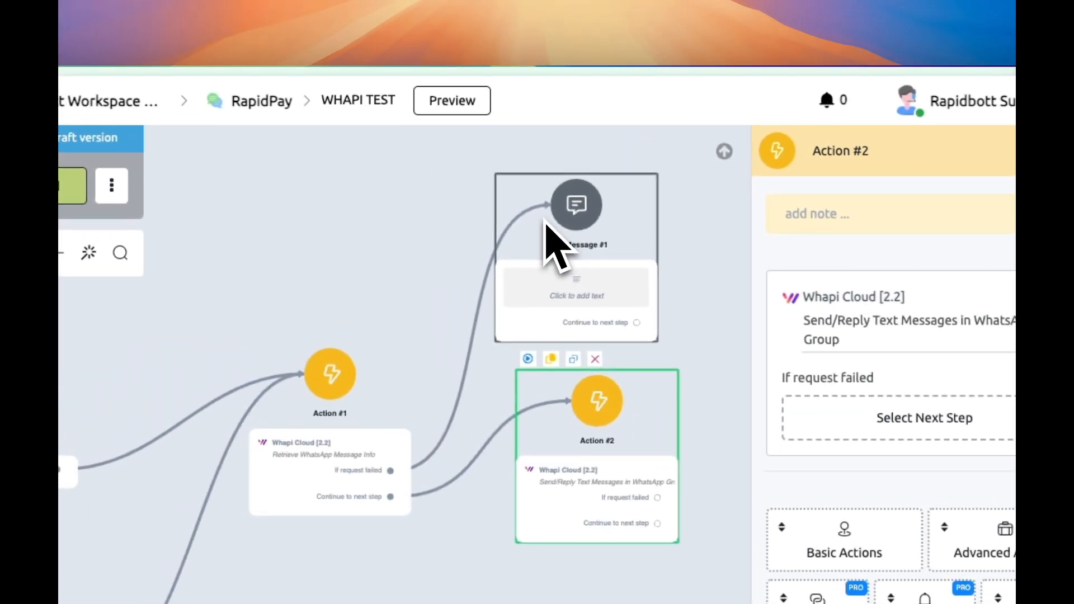